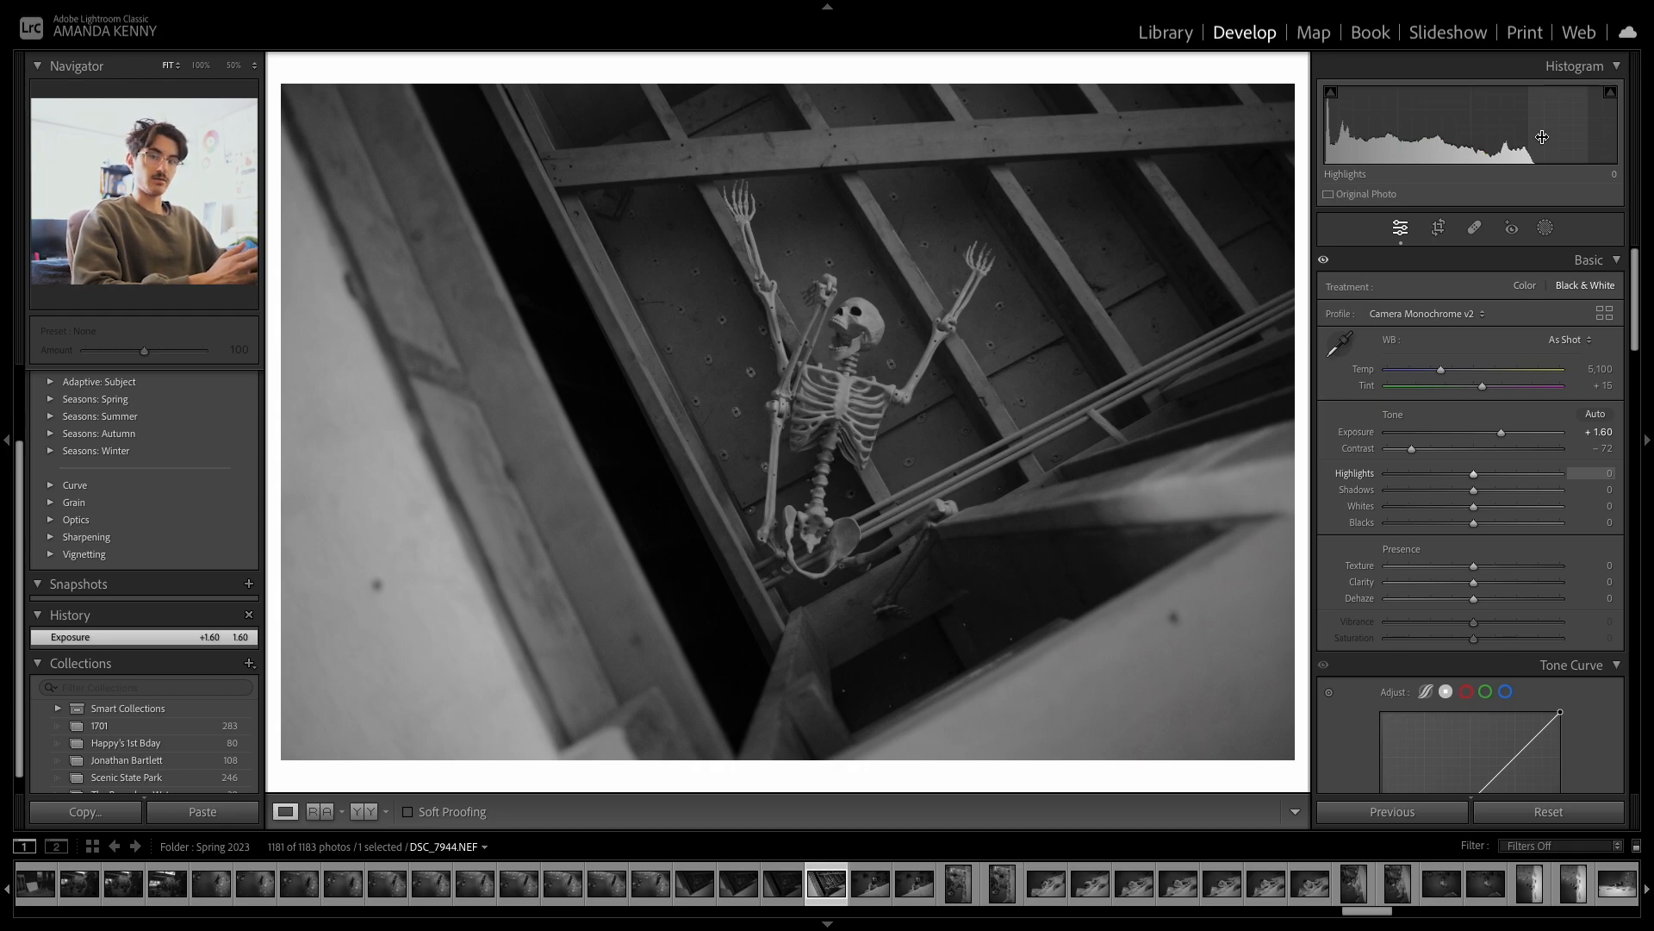
- Set Highlights to +100 and Whites to +42, and inspect the clipped highlights in the bright wall at 100% zoom
drag(1543, 136, 1590, 137)
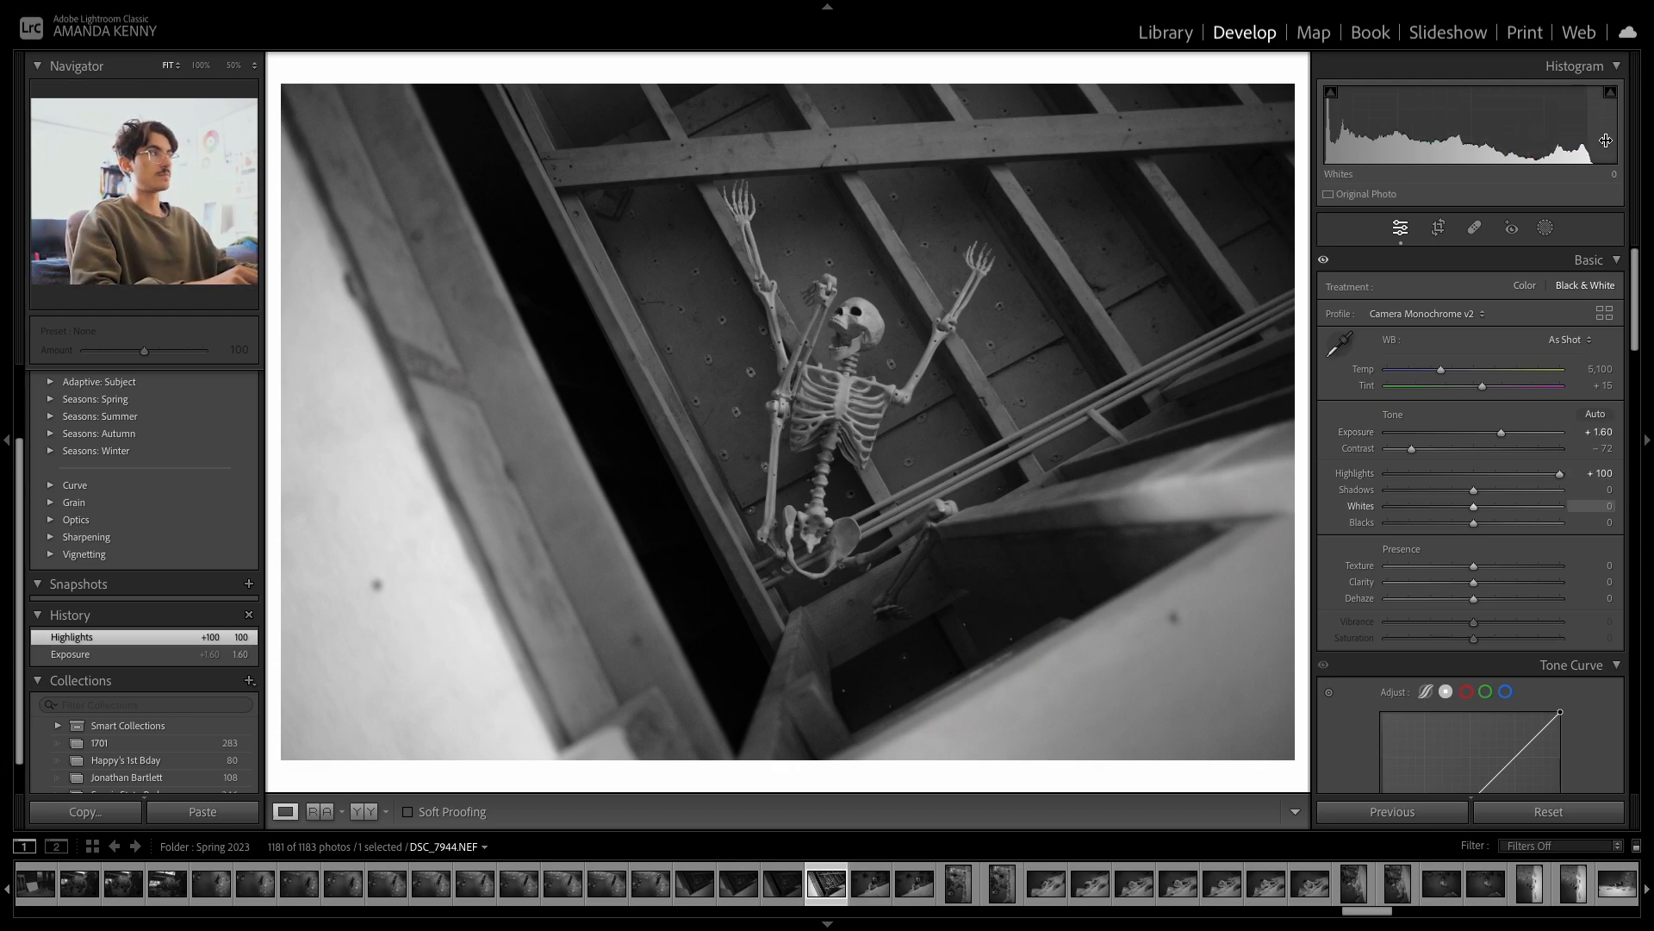
drag(1473, 507, 1509, 507)
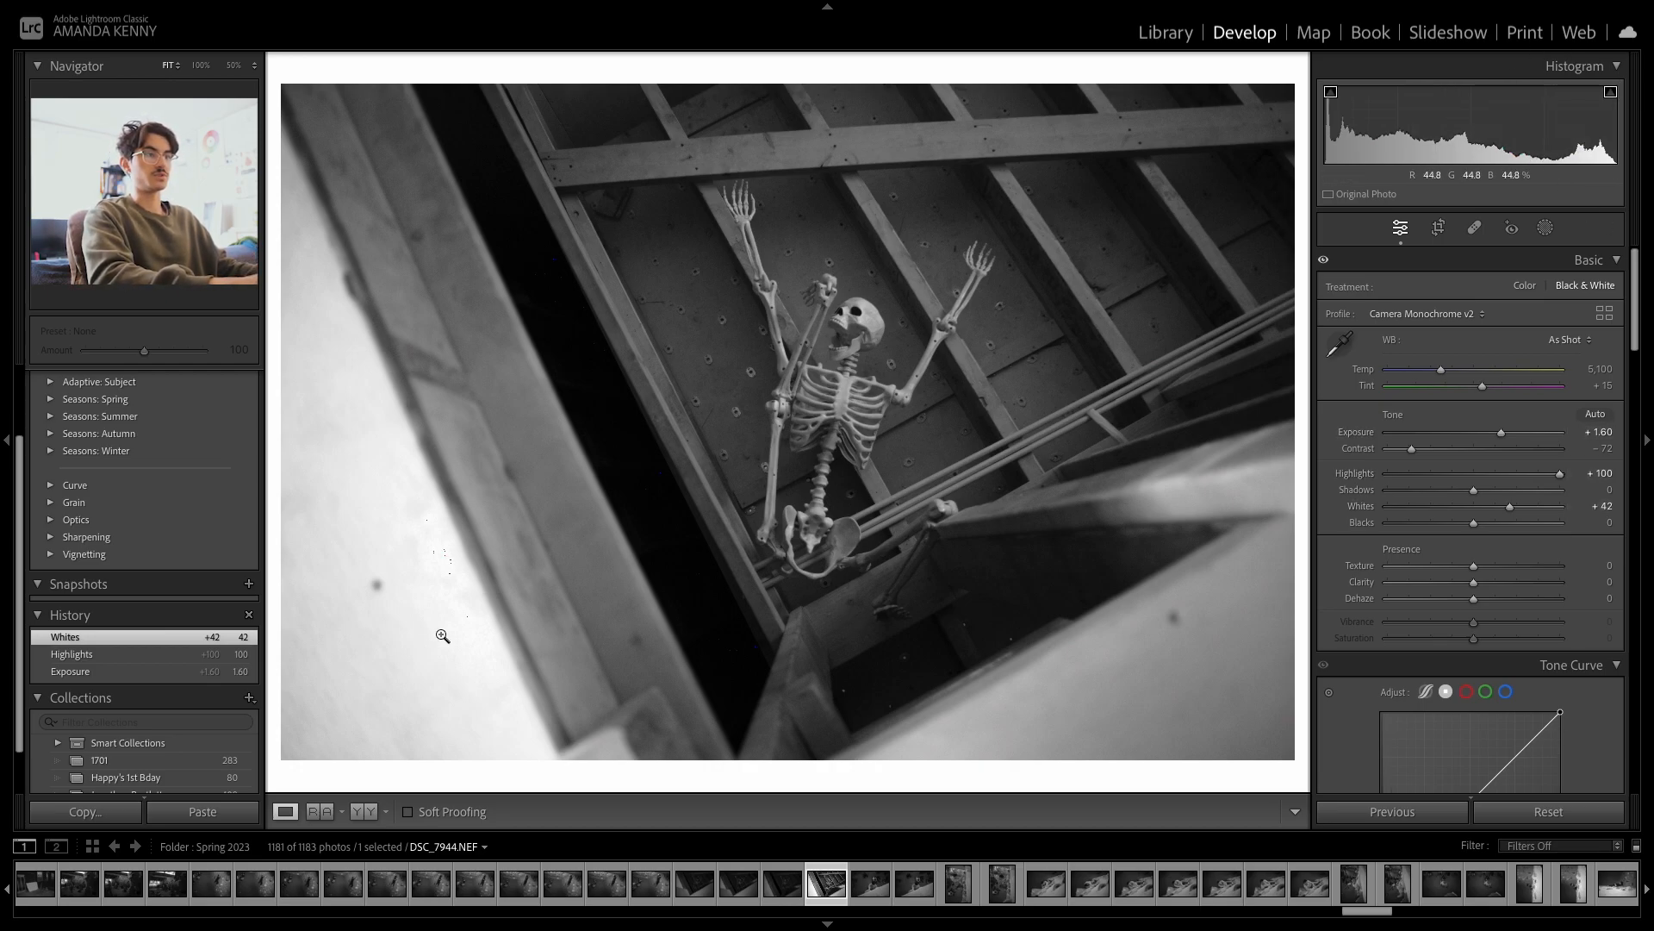
click(415, 559)
drag(528, 588, 580, 502)
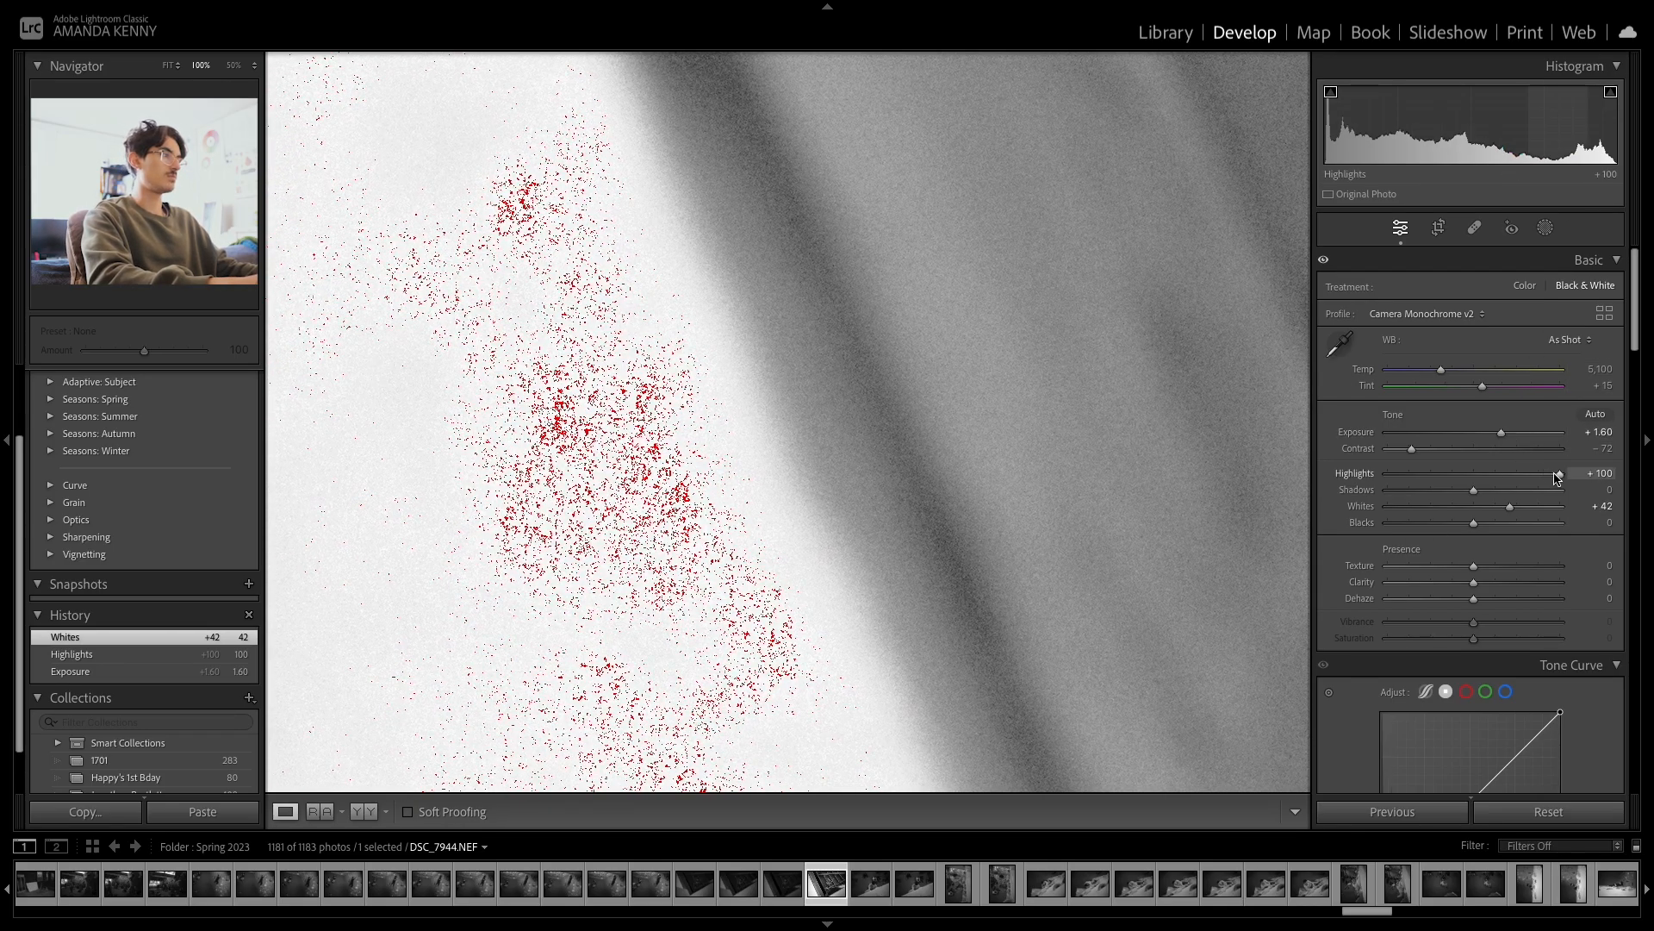
- Set Whites to +30, Blacks to +100 and Shadows to -51
drag(1510, 511, 1385, 491)
click(668, 455)
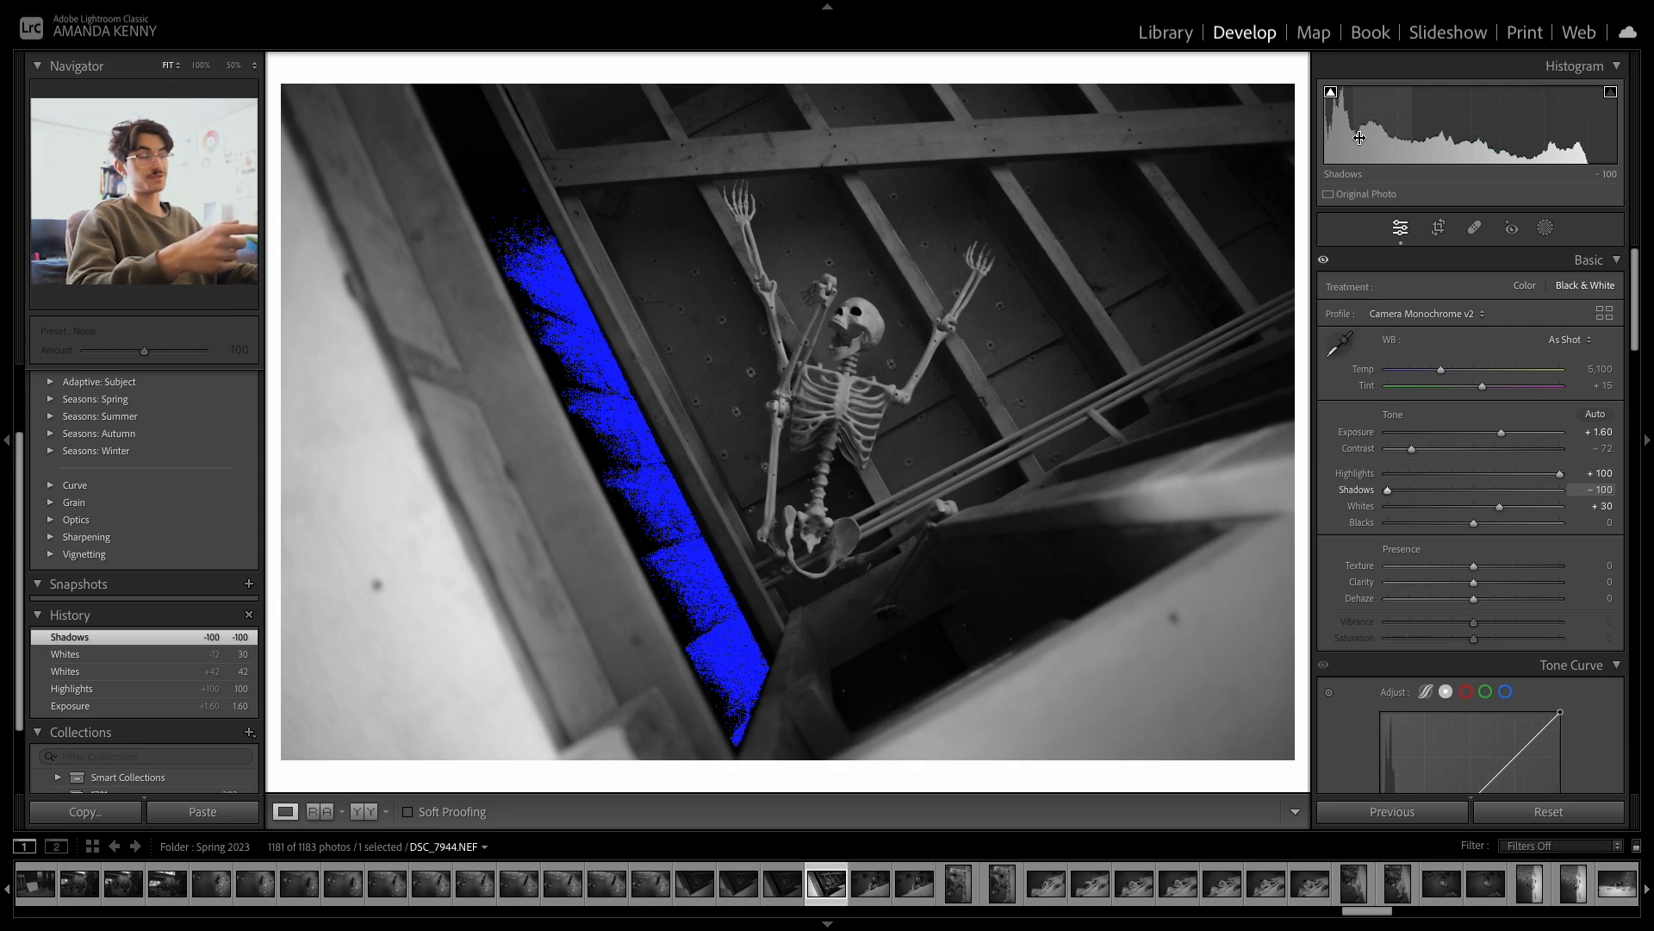
drag(1340, 155, 1487, 148)
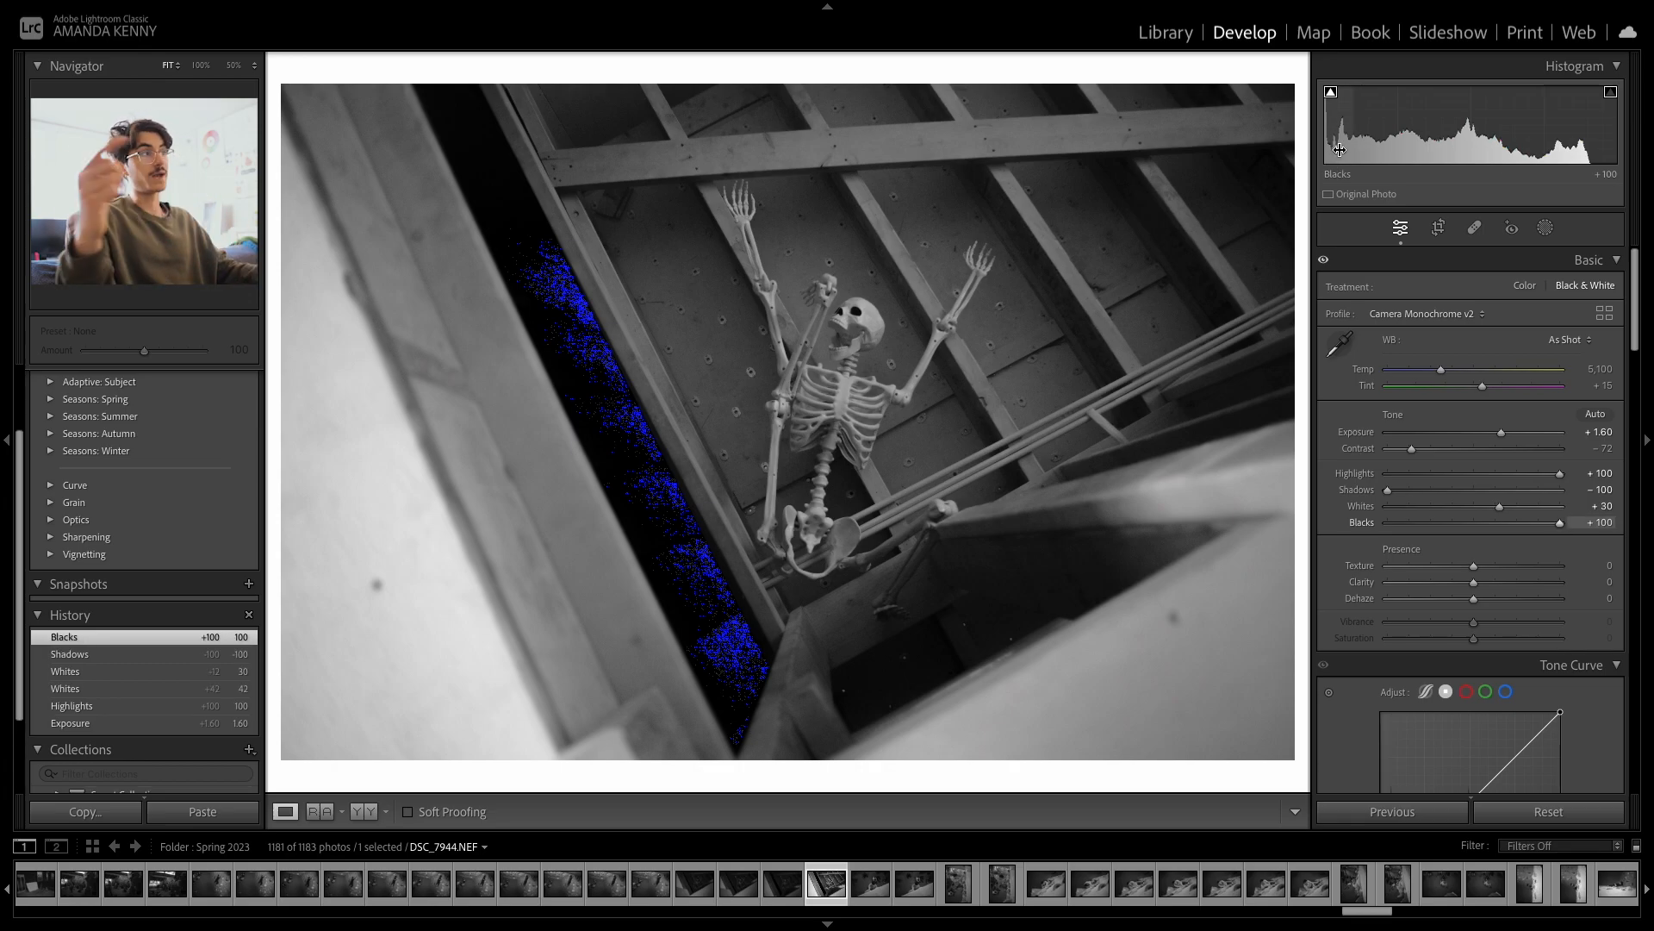
drag(1368, 147, 1436, 146)
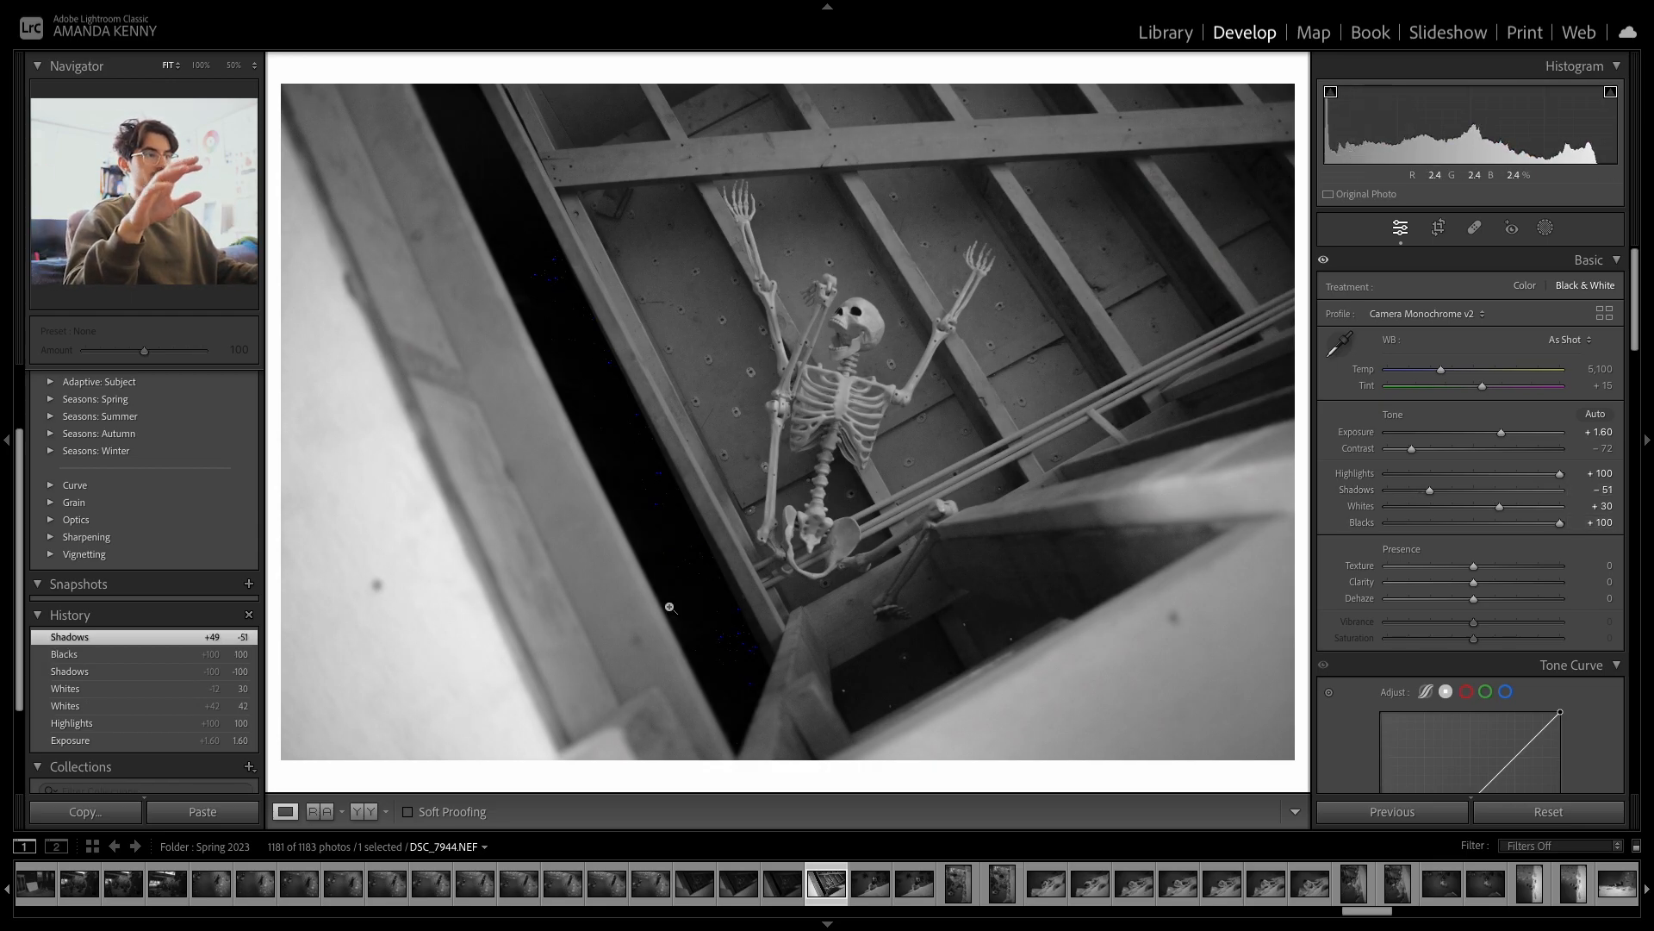
- Try Exposure at +5.00 to test the clipped shadows in the dark gap at 100% zoom, undo it and hide the clipping warnings
click(739, 642)
drag(743, 645, 834, 436)
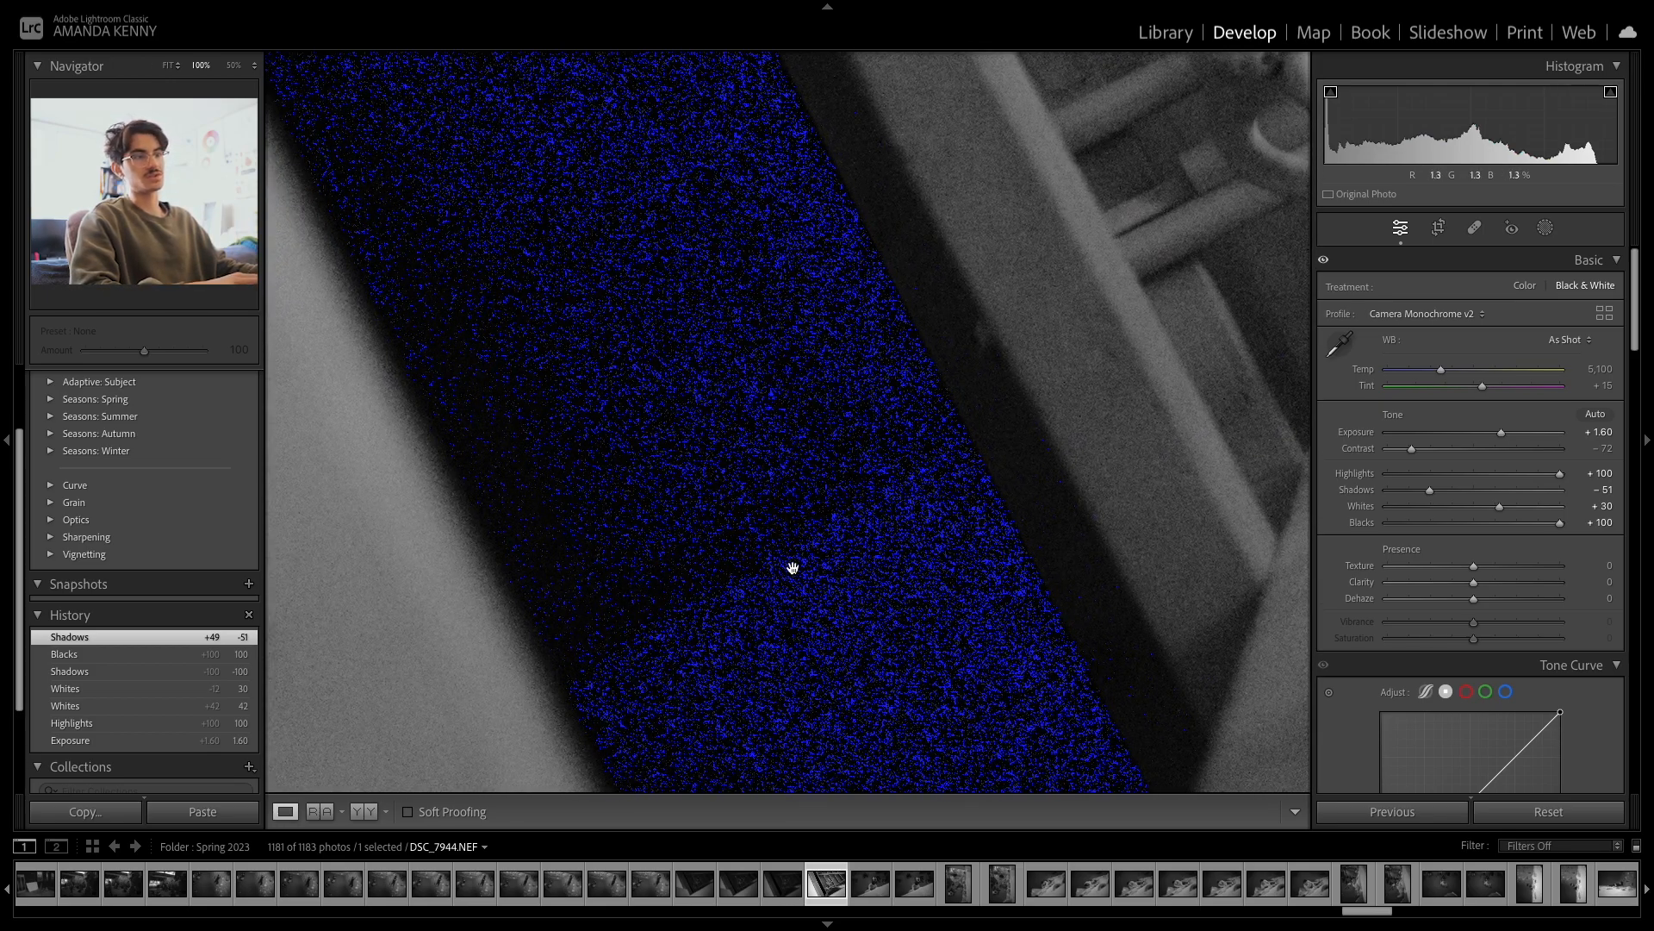
drag(1501, 433, 1650, 423)
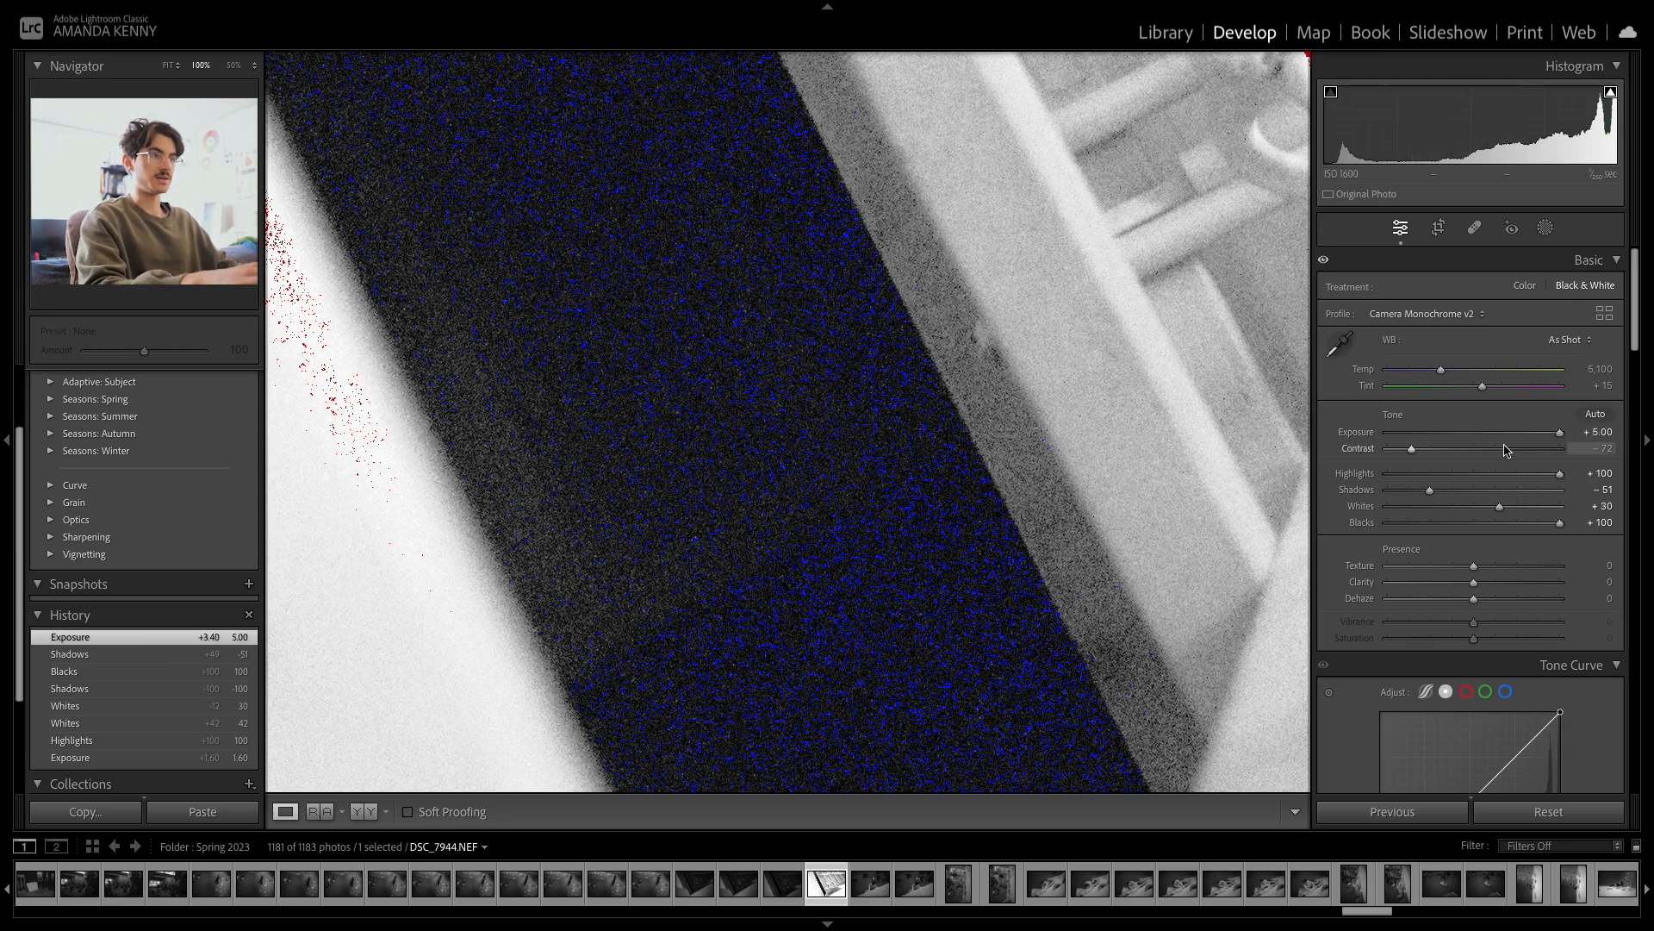
key(ctrl+z)
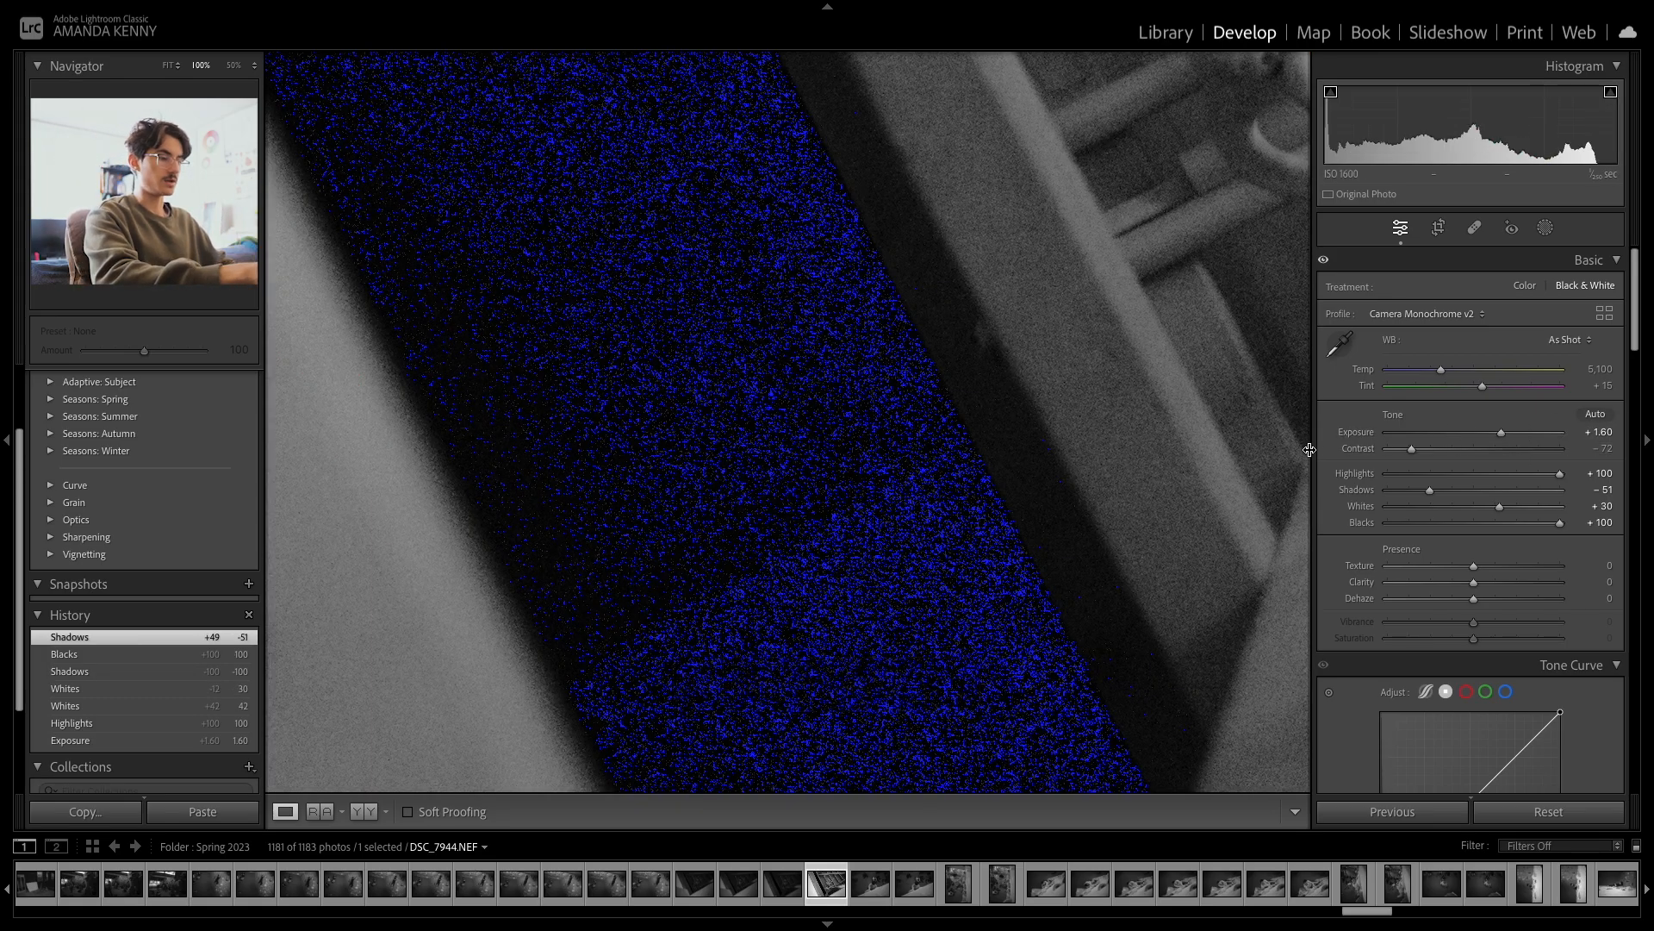
key(j)
key(z)
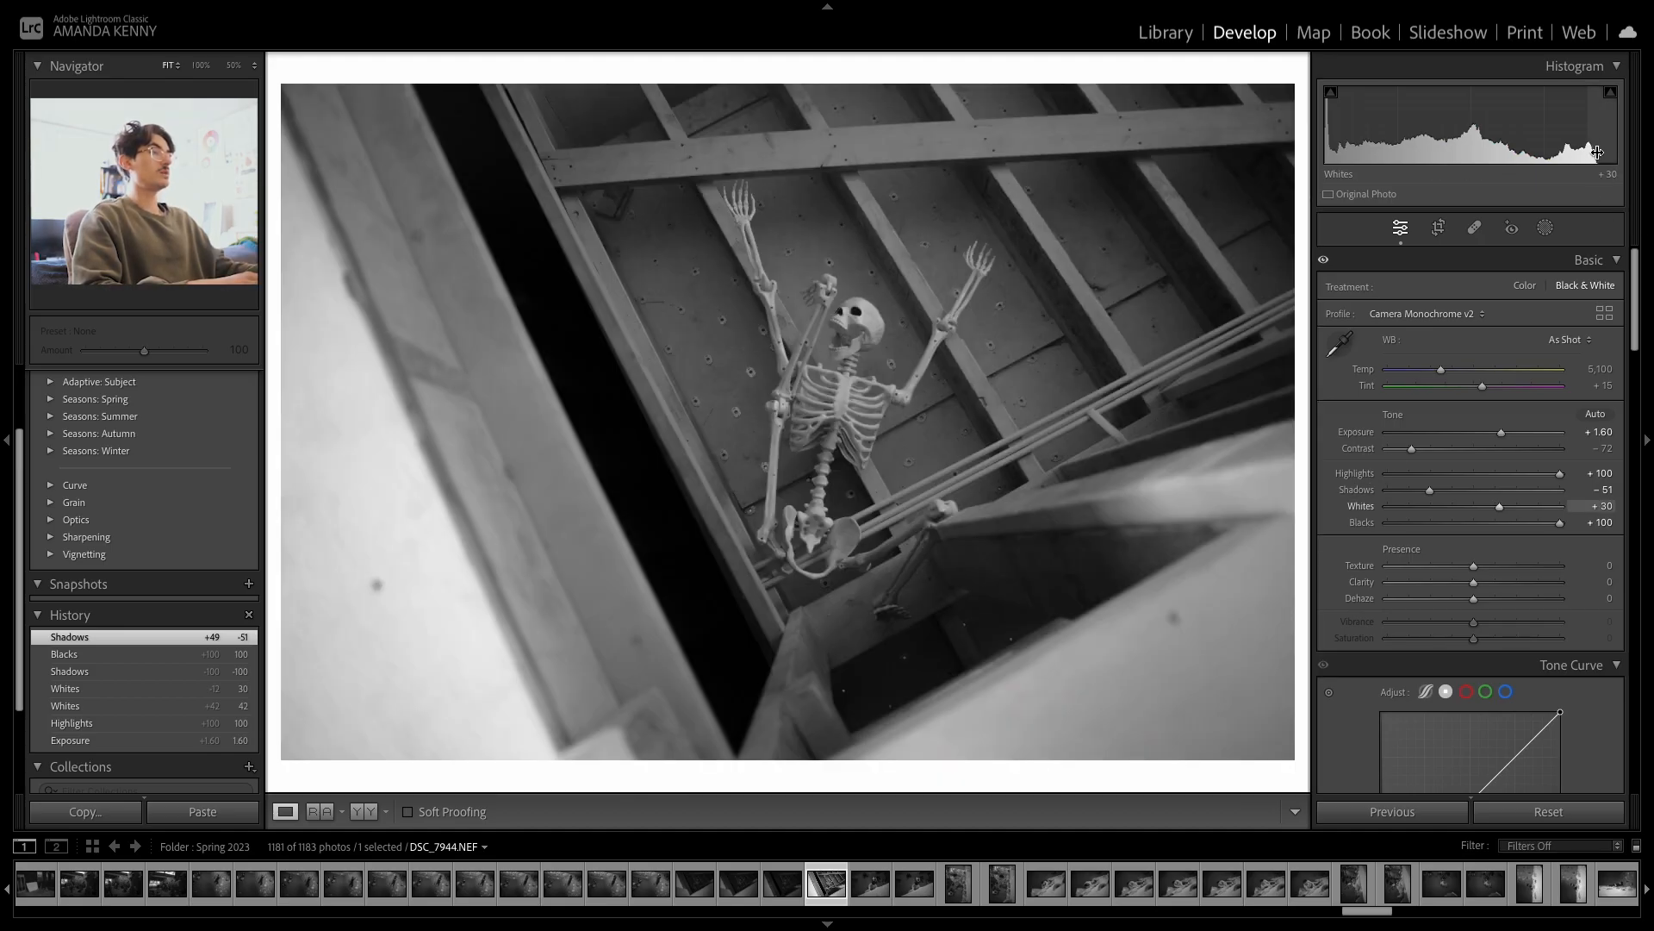
- Set Whites to +45 and Highlights to +73
drag(1597, 153, 1609, 152)
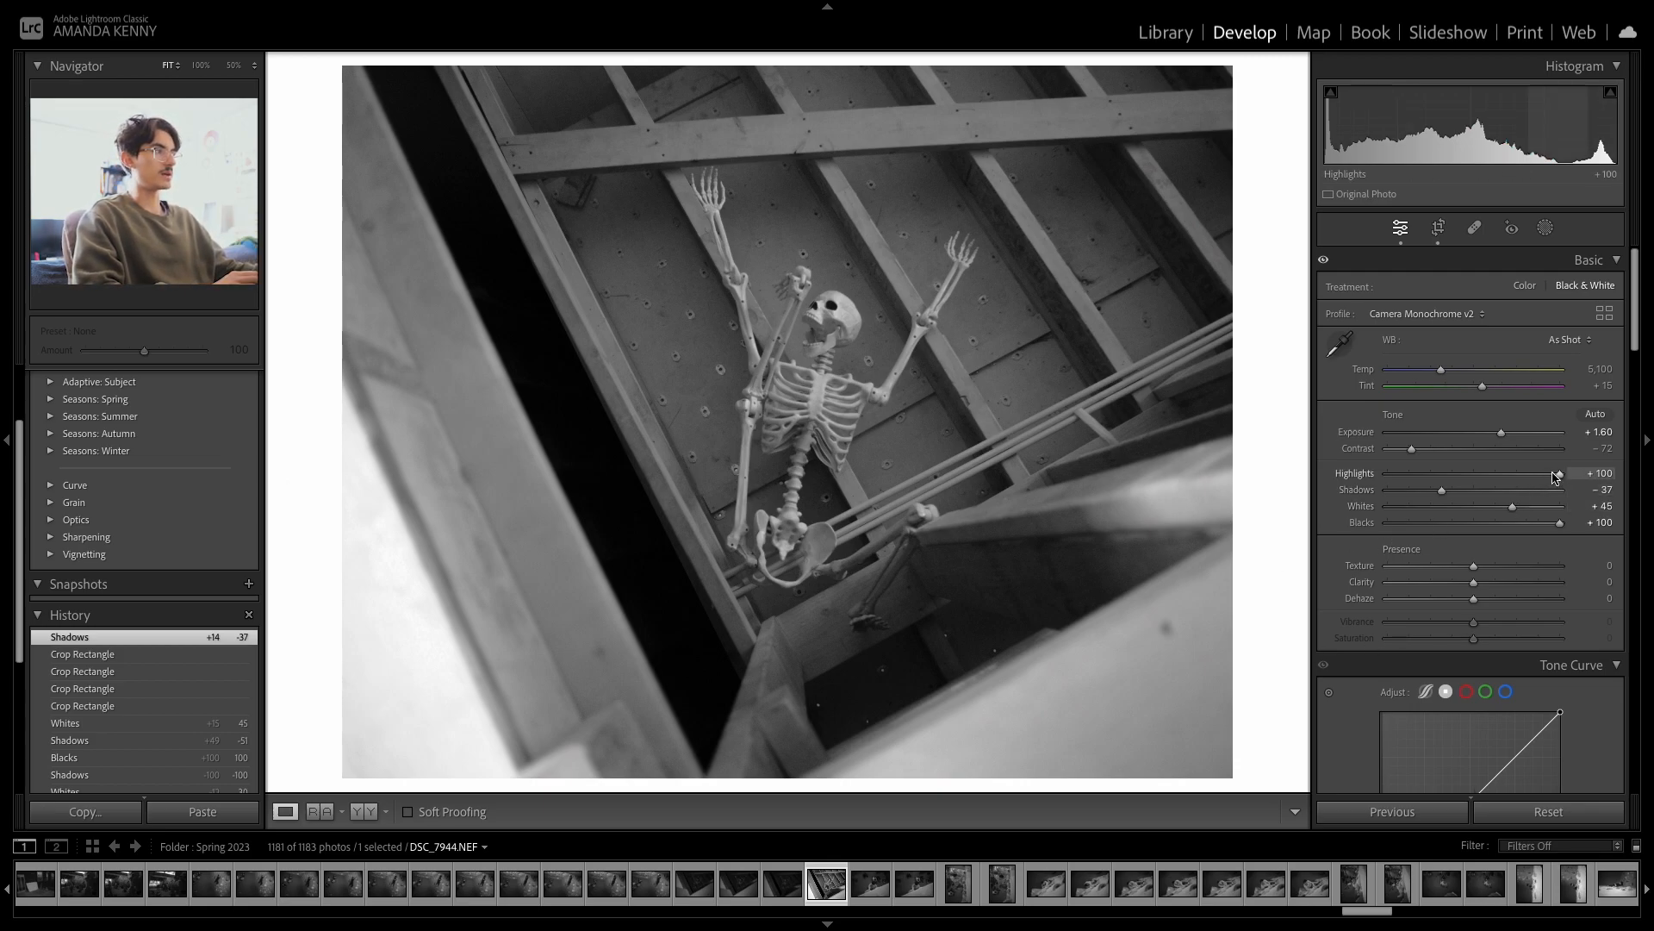
mouse_move(1562, 477)
mouse_down()
mouse_move(1508, 479)
mouse_move(1538, 481)
mouse_up()
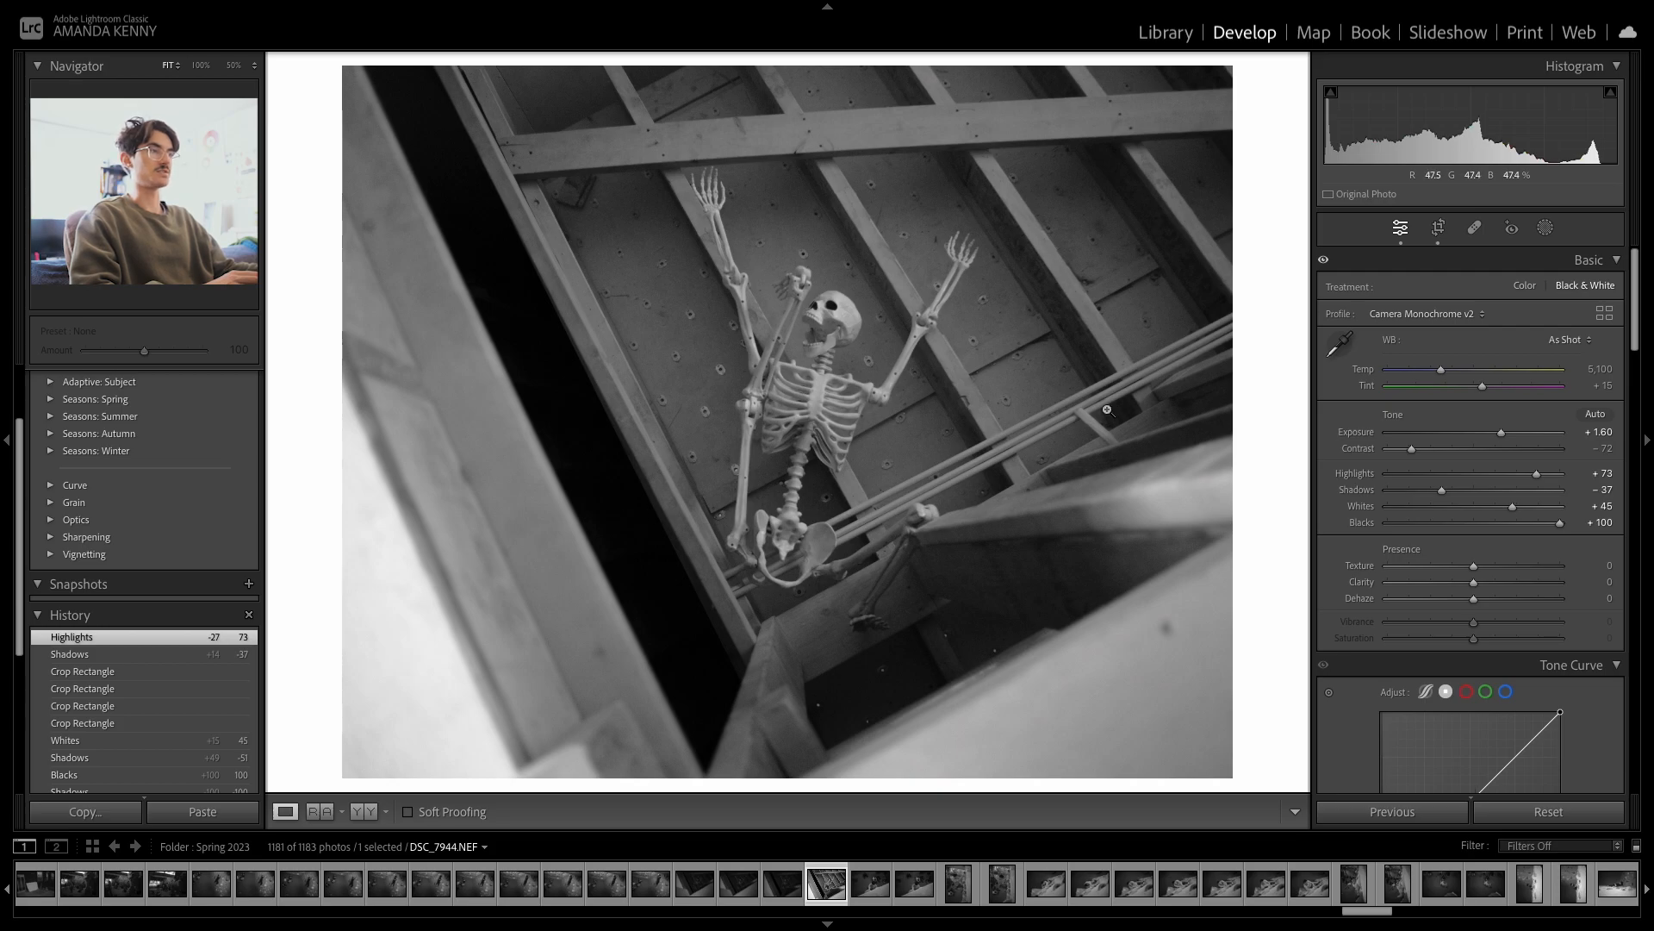
- Try a steep darkening point curve on the Tone Curve and remove its added points
scroll(1327, 362, down, 1)
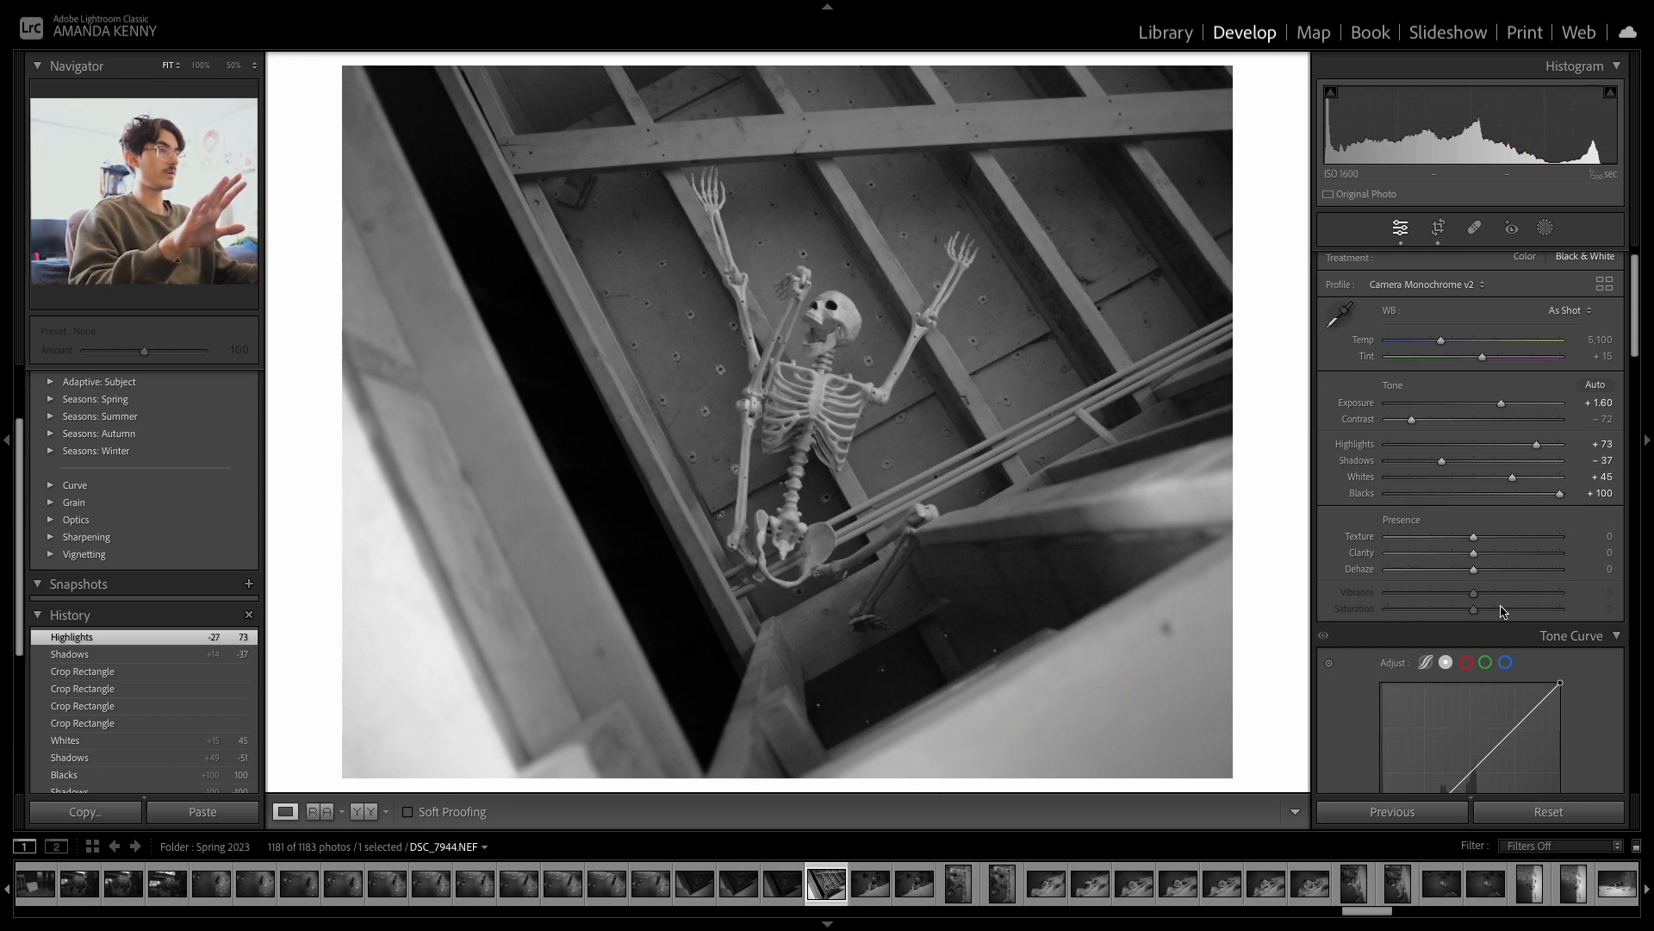
scroll(1504, 610, down, 5)
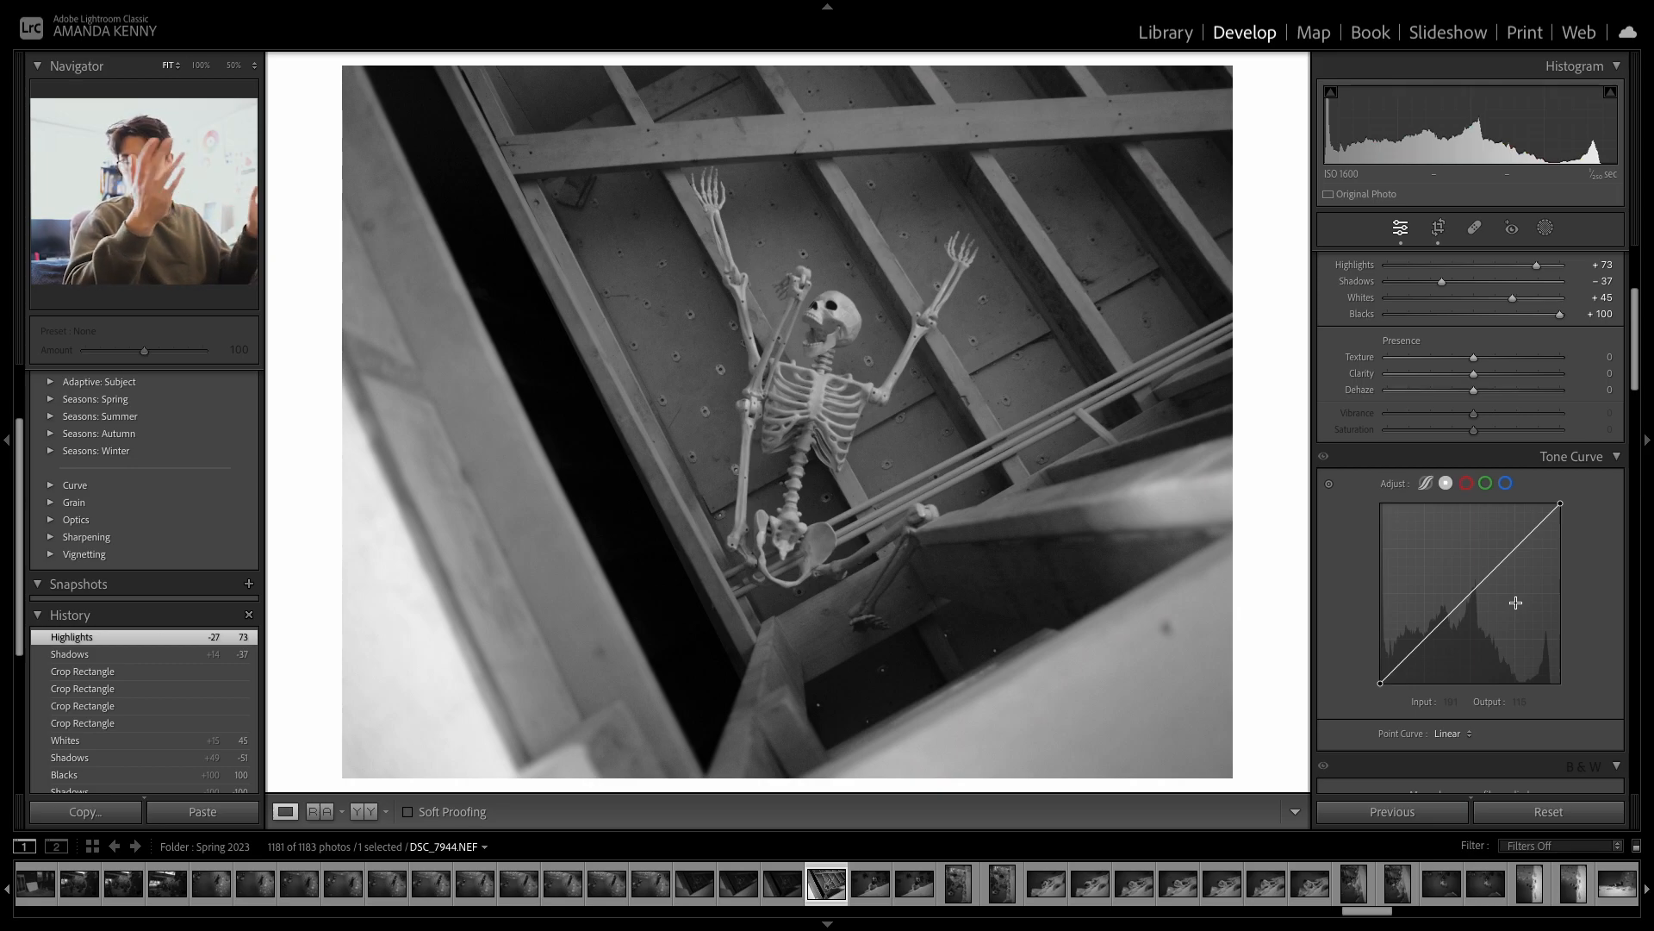
drag(1451, 613, 1538, 559)
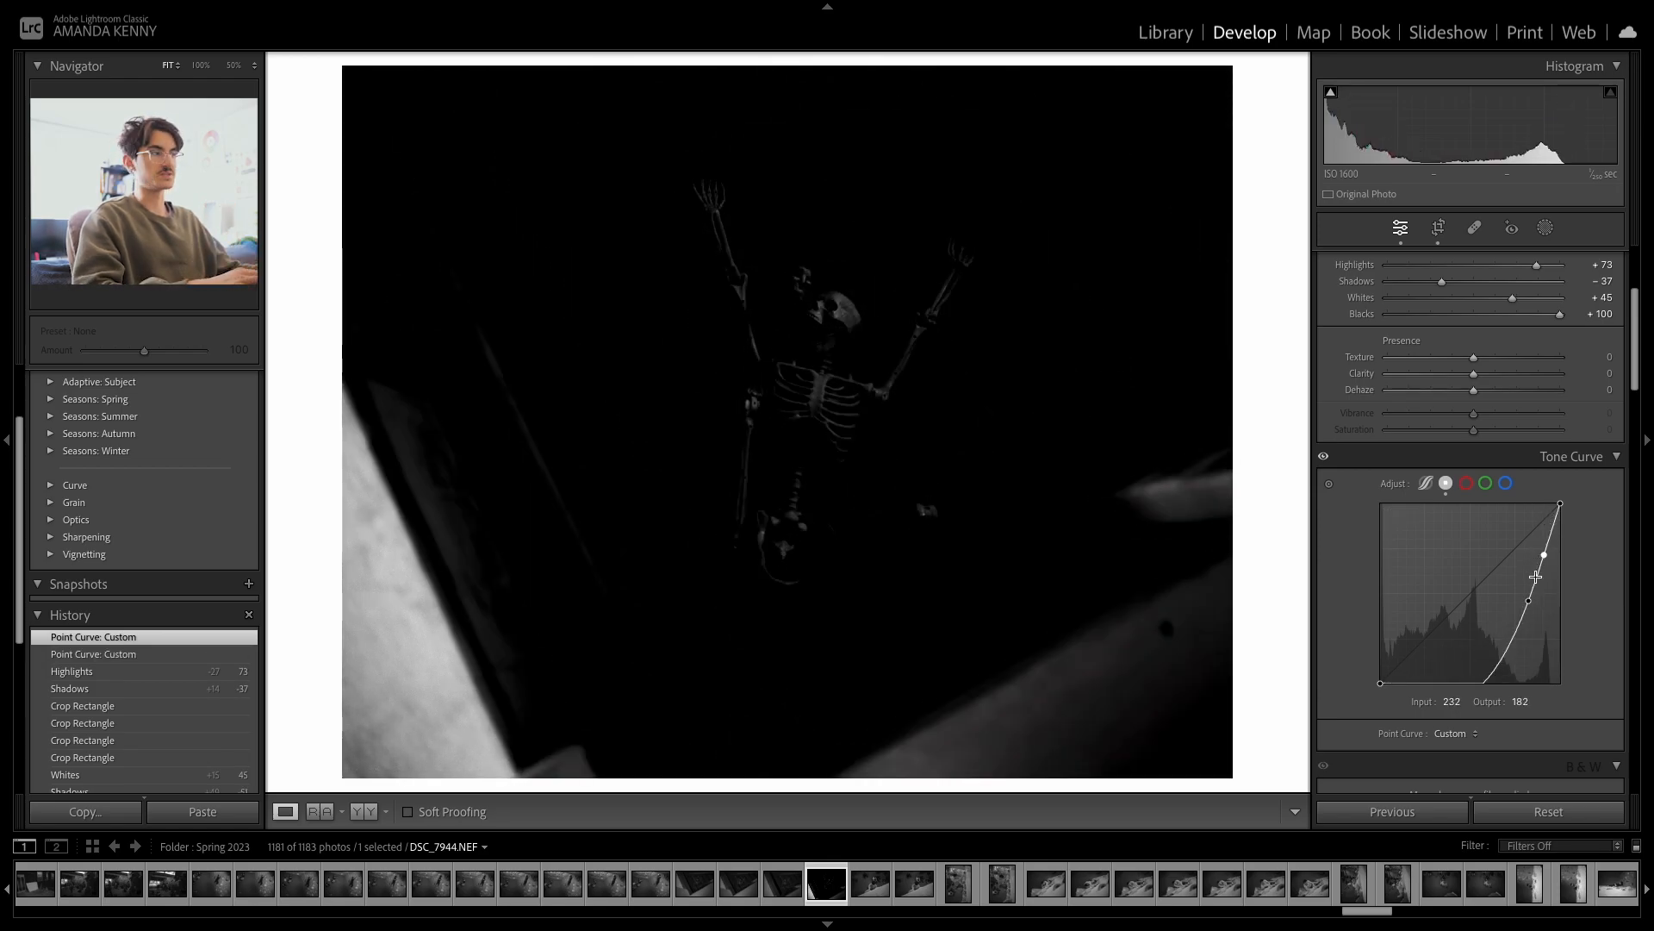
drag(1519, 622, 1463, 631)
double_click(1461, 629)
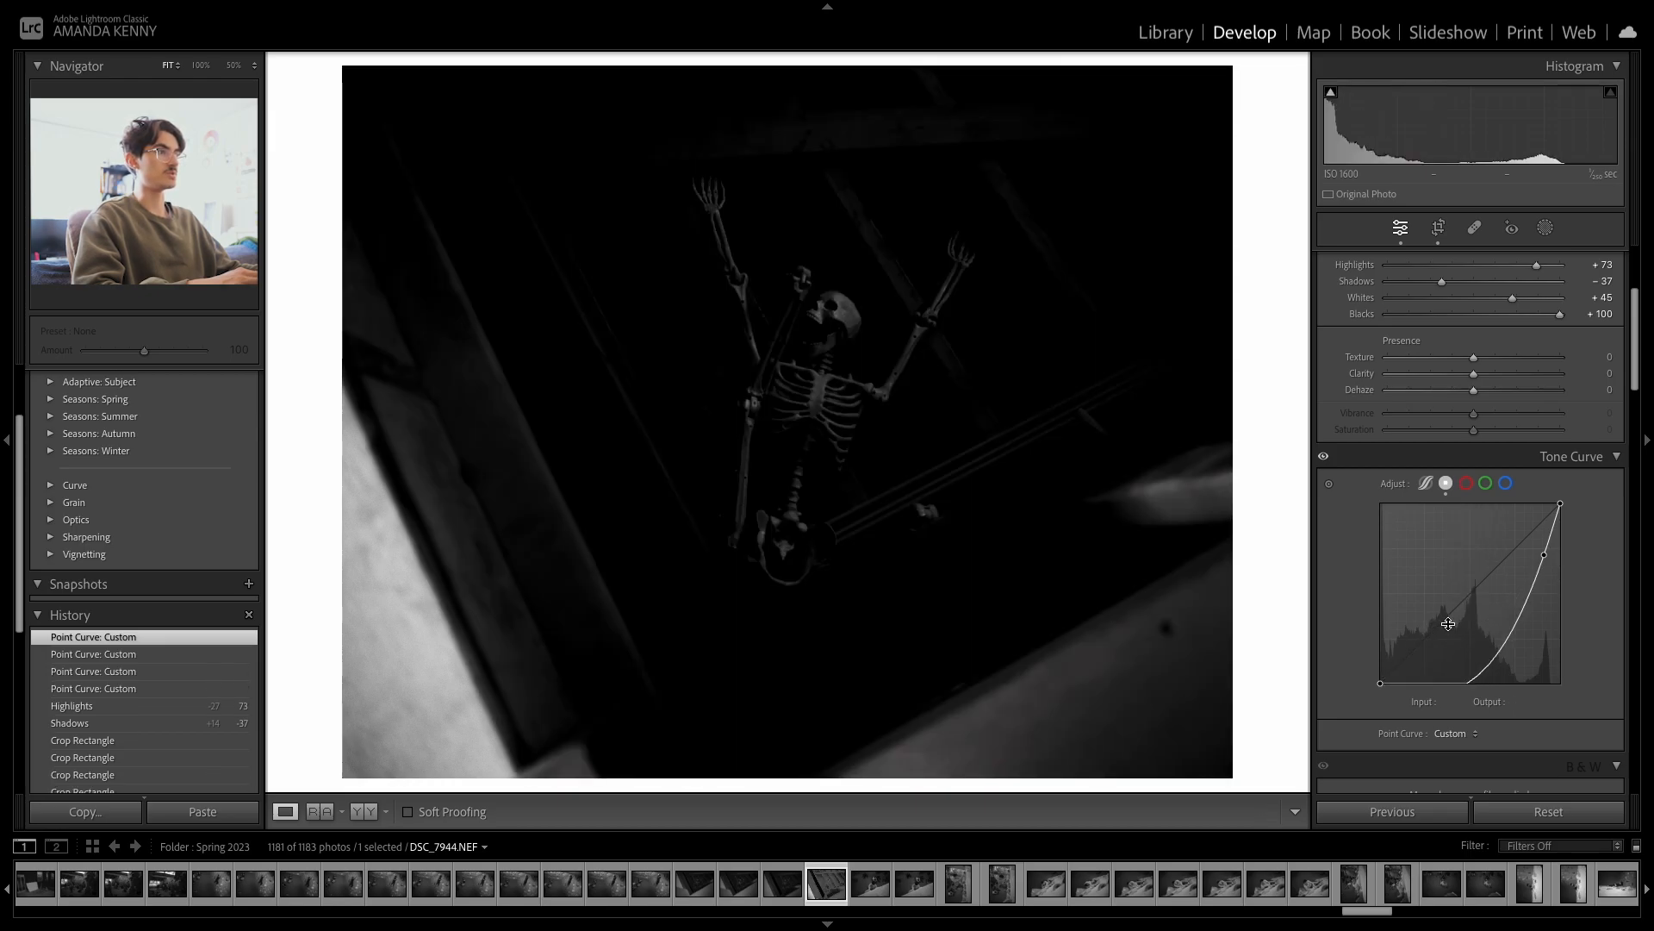
double_click(1544, 555)
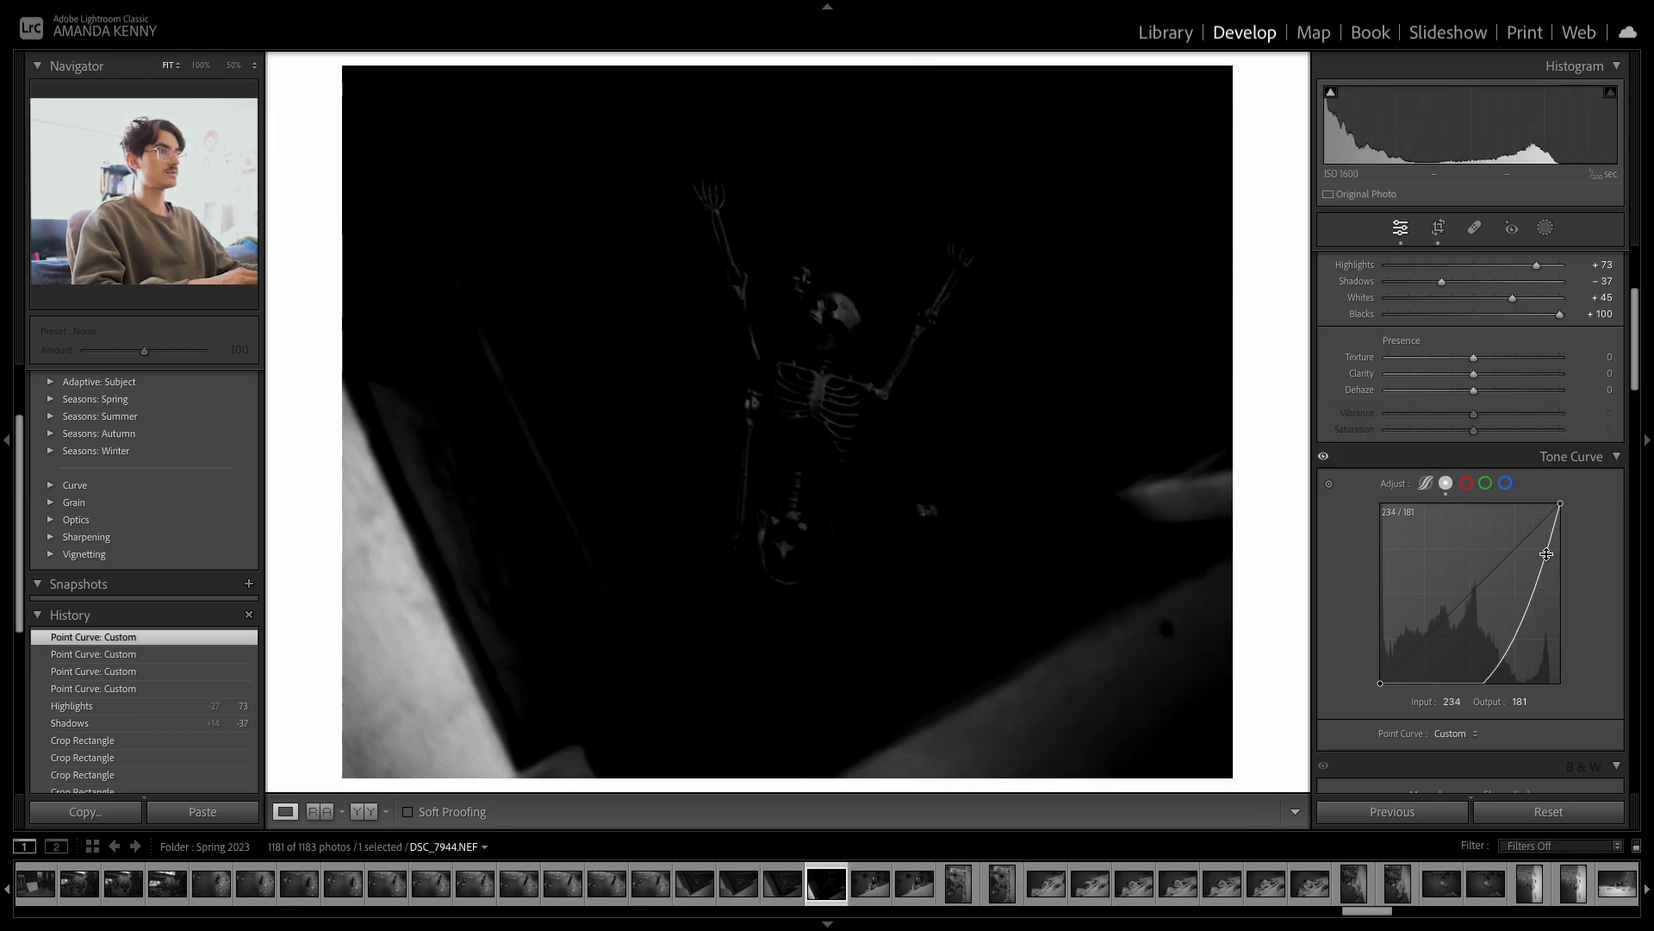
- Lift the midtones with point curve points at 186/200 and 100/130, and anchor the darks with points down to 18/20
drag(1471, 593, 1515, 546)
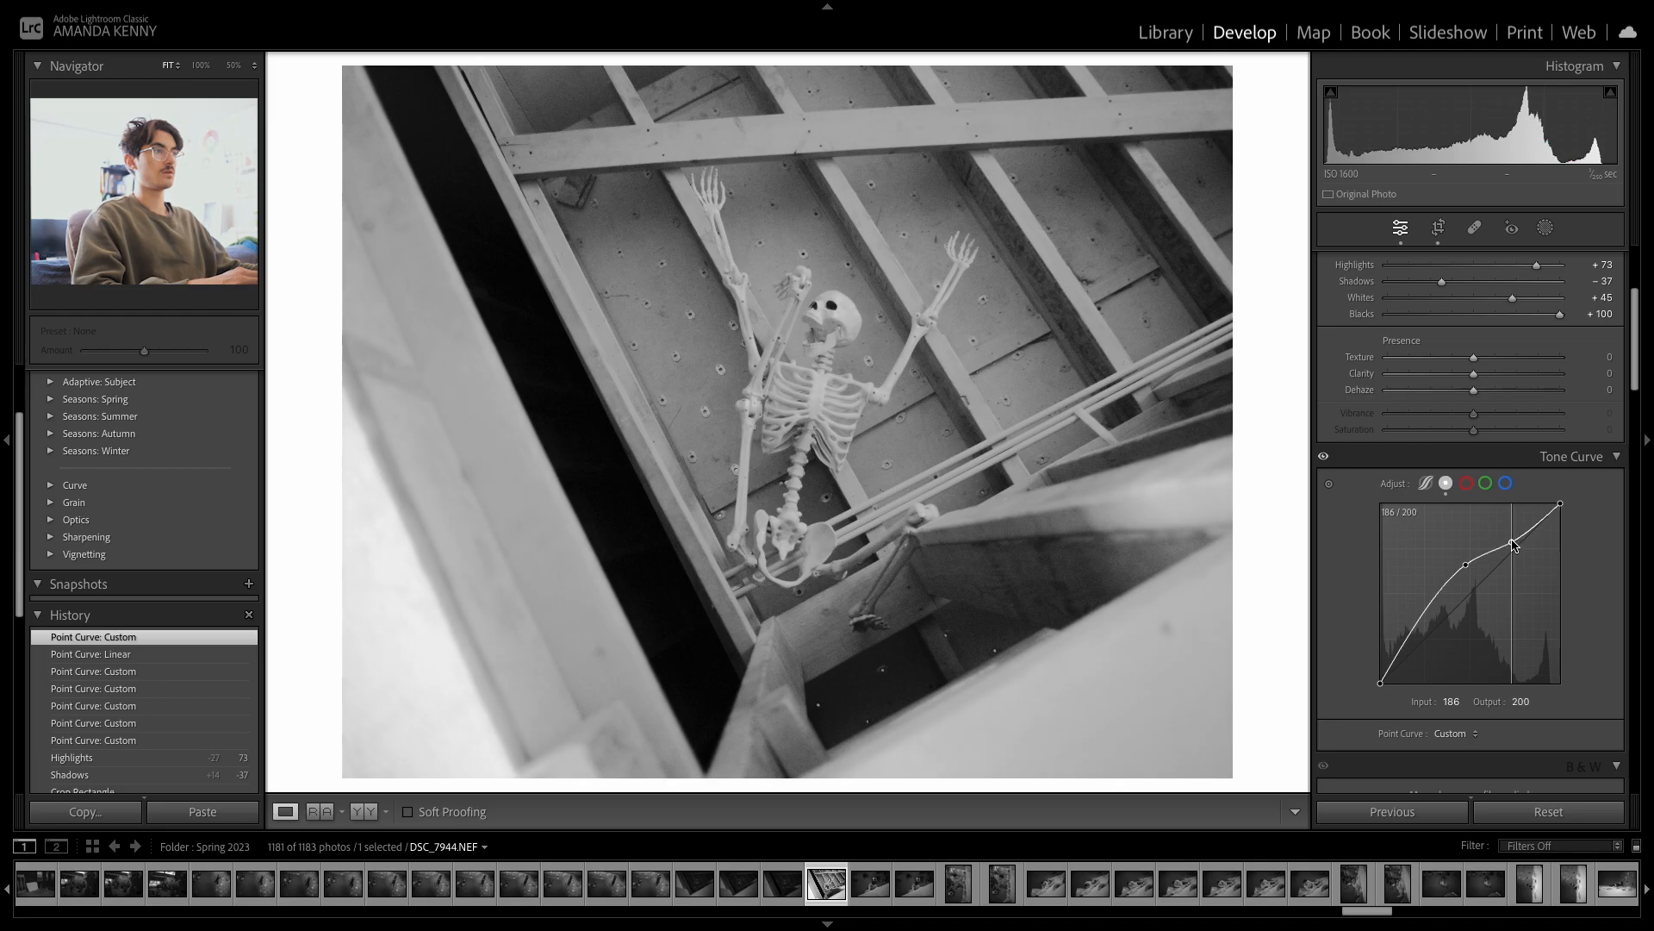
click(1464, 566)
drag(1455, 584, 1449, 593)
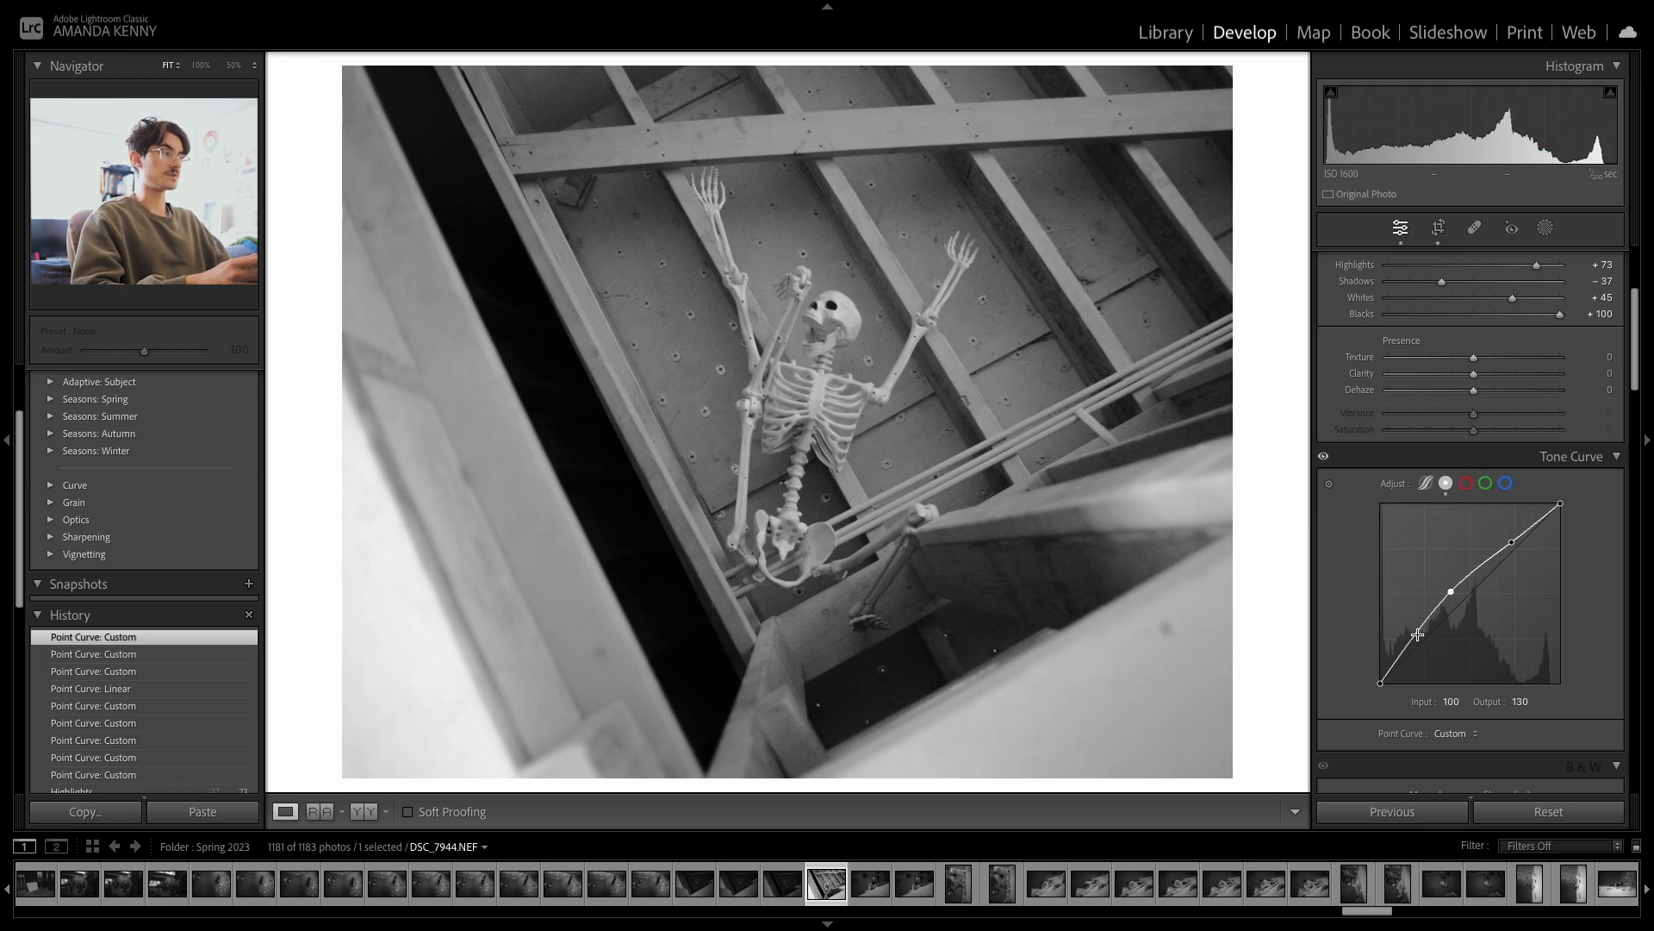
drag(1414, 637, 1393, 673)
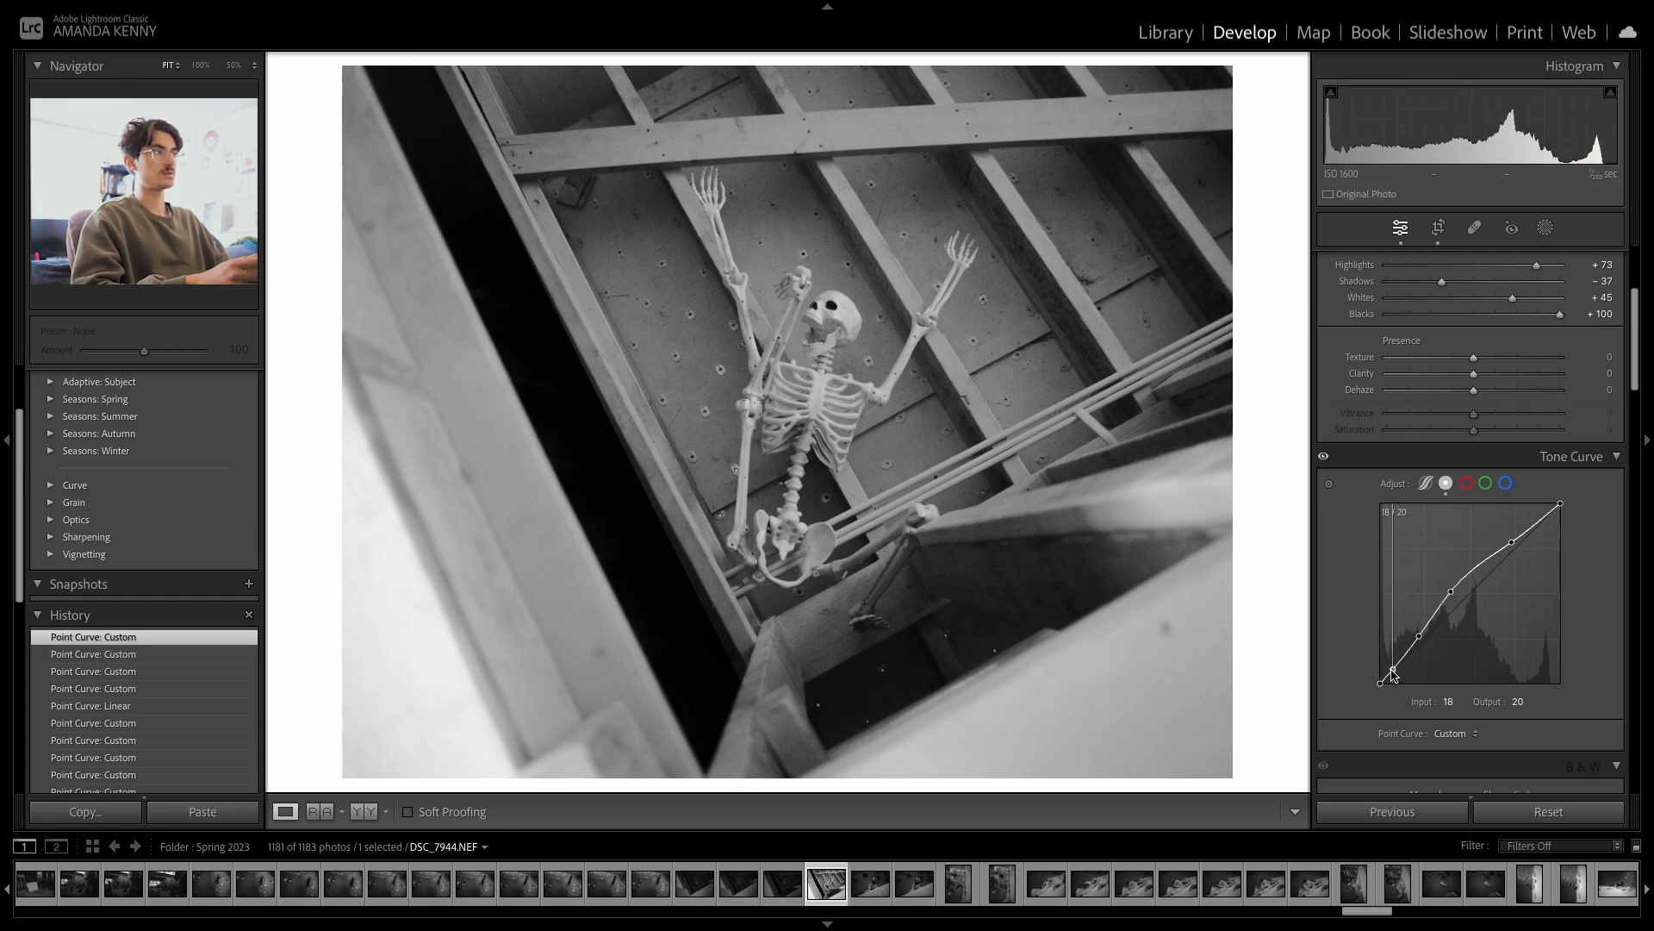
drag(1393, 673, 1394, 673)
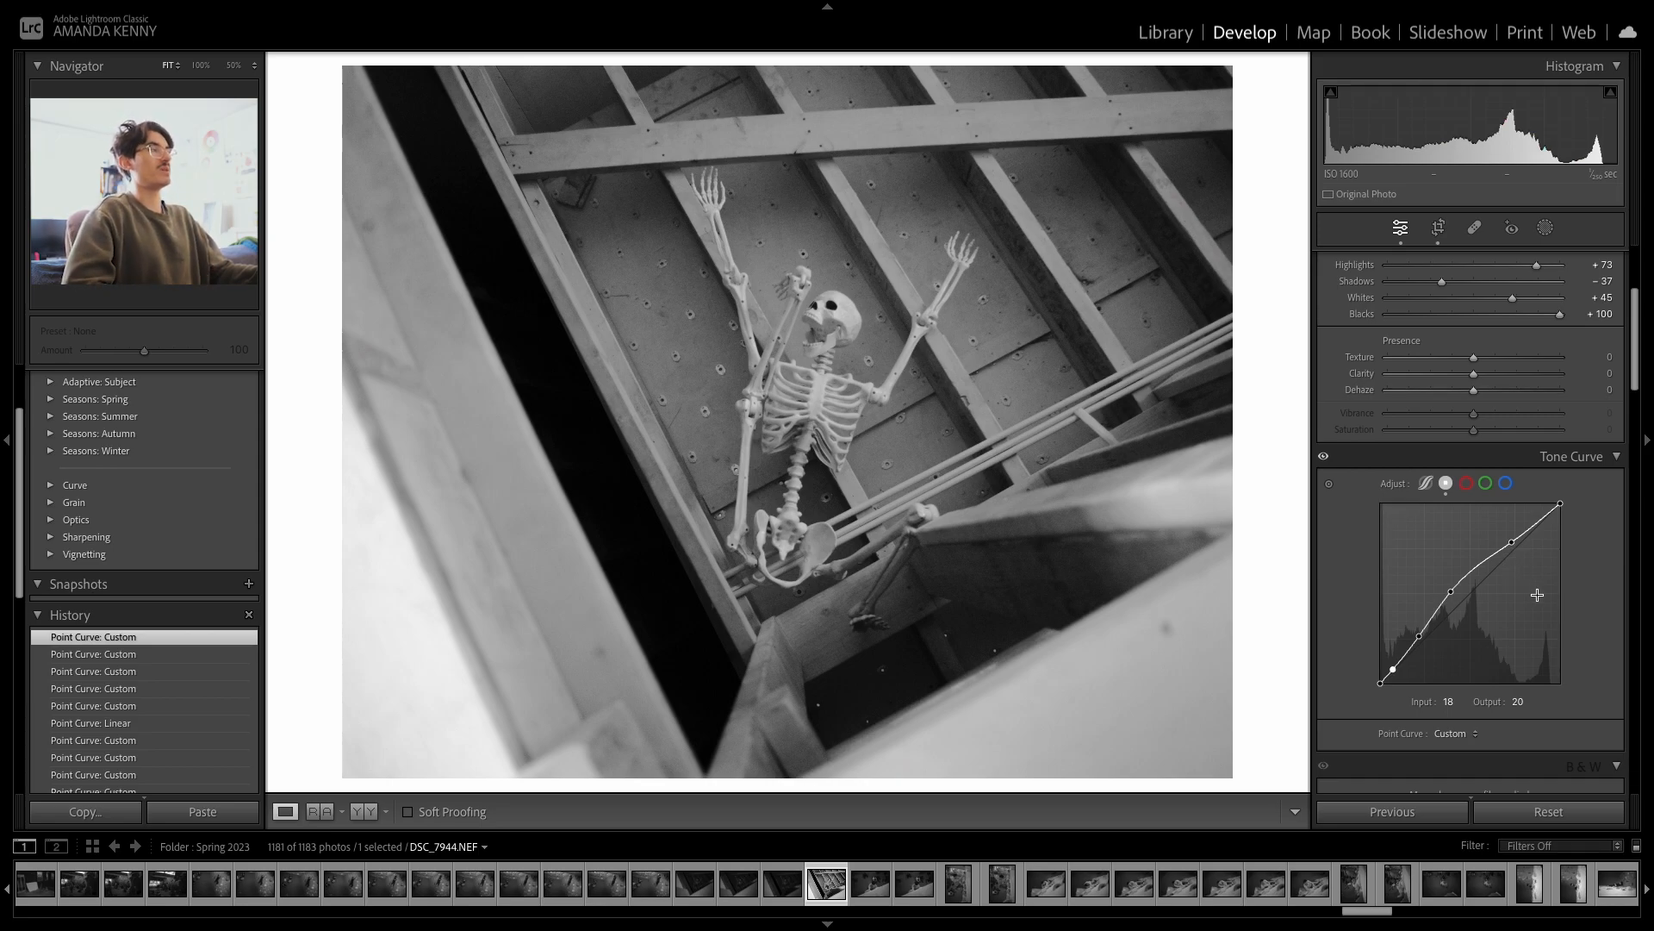
- Add a linear gradient mask covering the photo's left side and fading toward the skeleton, and set its Exposure to -4.00
scroll(1577, 603, down, 4)
scroll(1590, 597, down, 5)
scroll(1577, 594, up, 12)
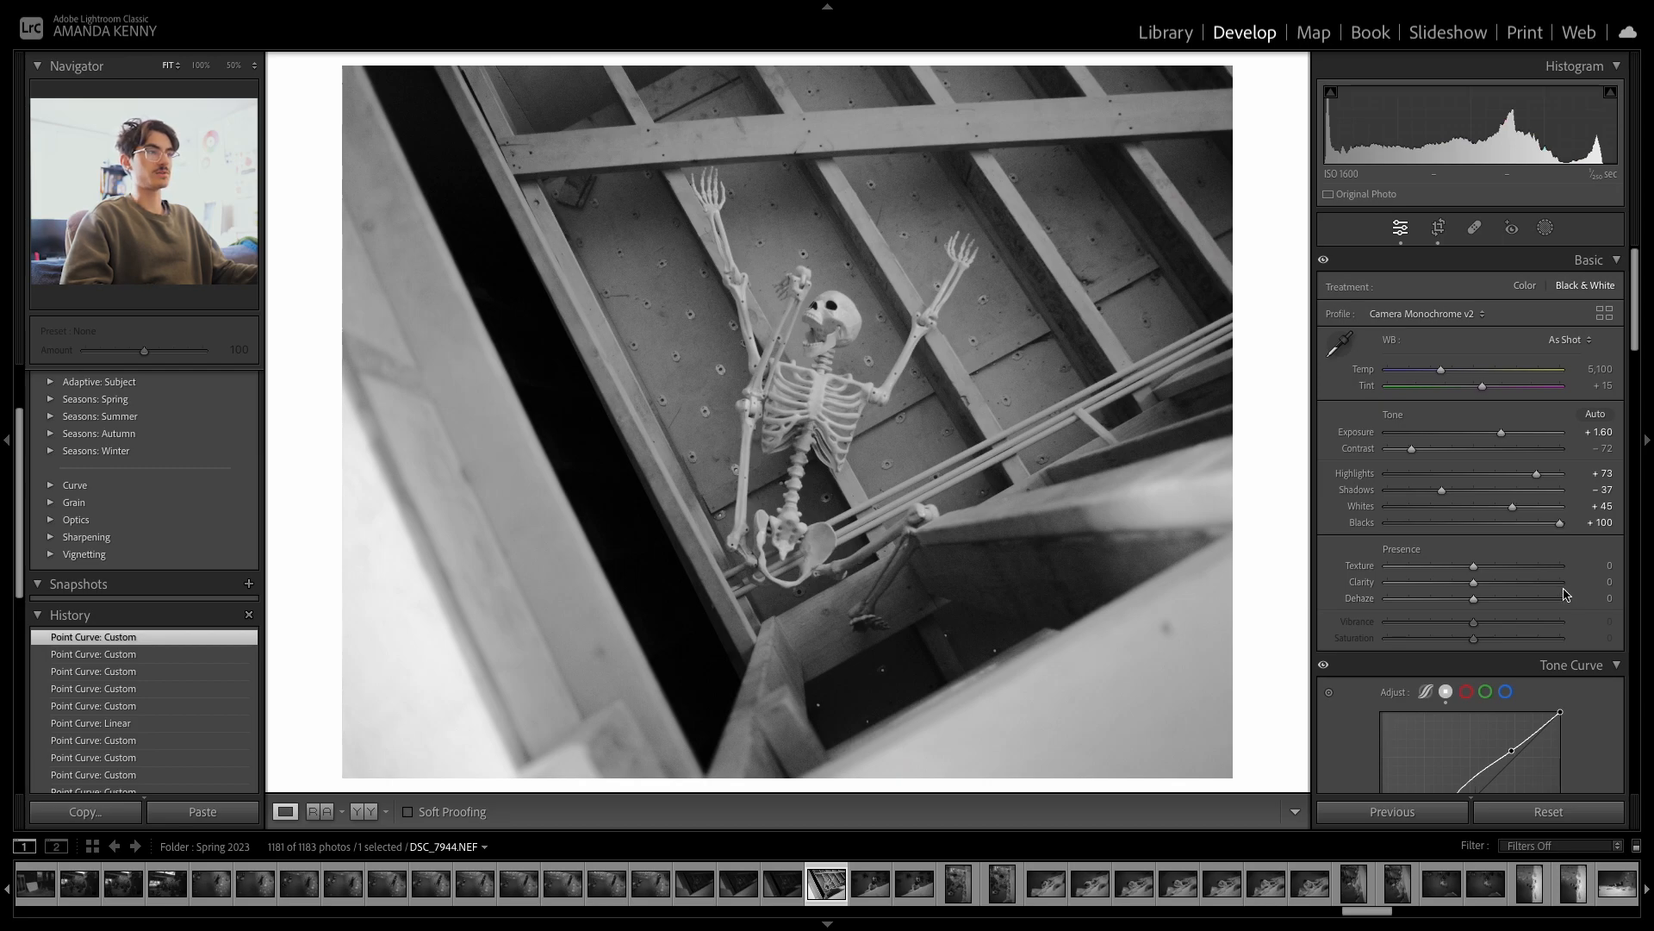
click(1545, 227)
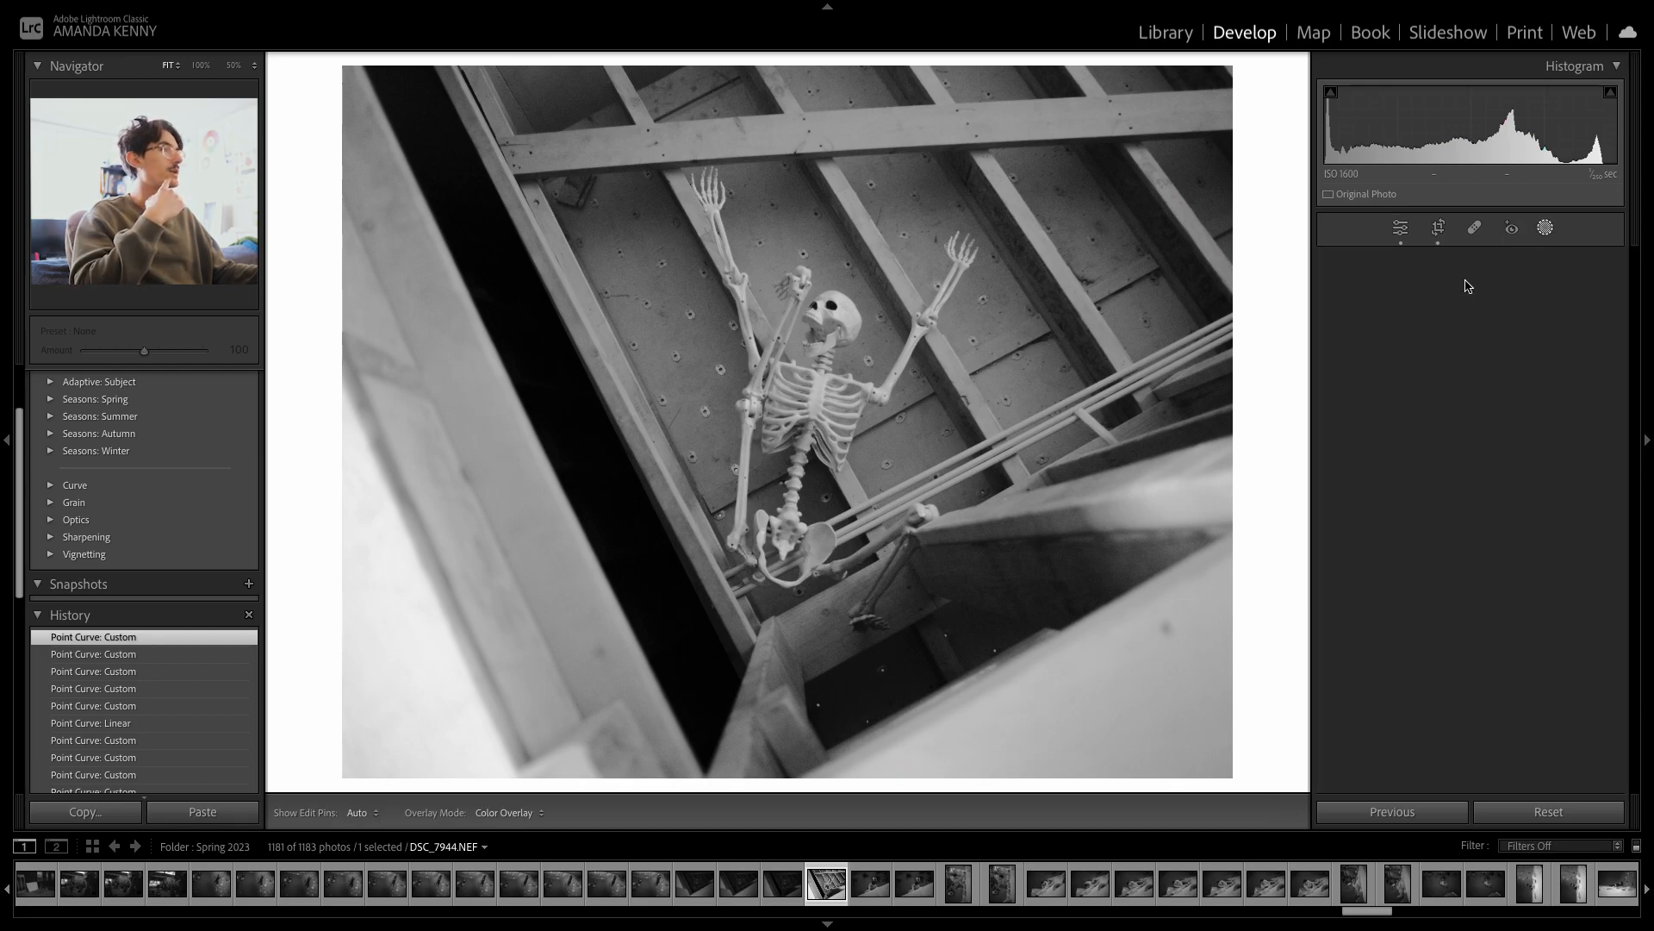
click(1443, 420)
drag(636, 441, 753, 380)
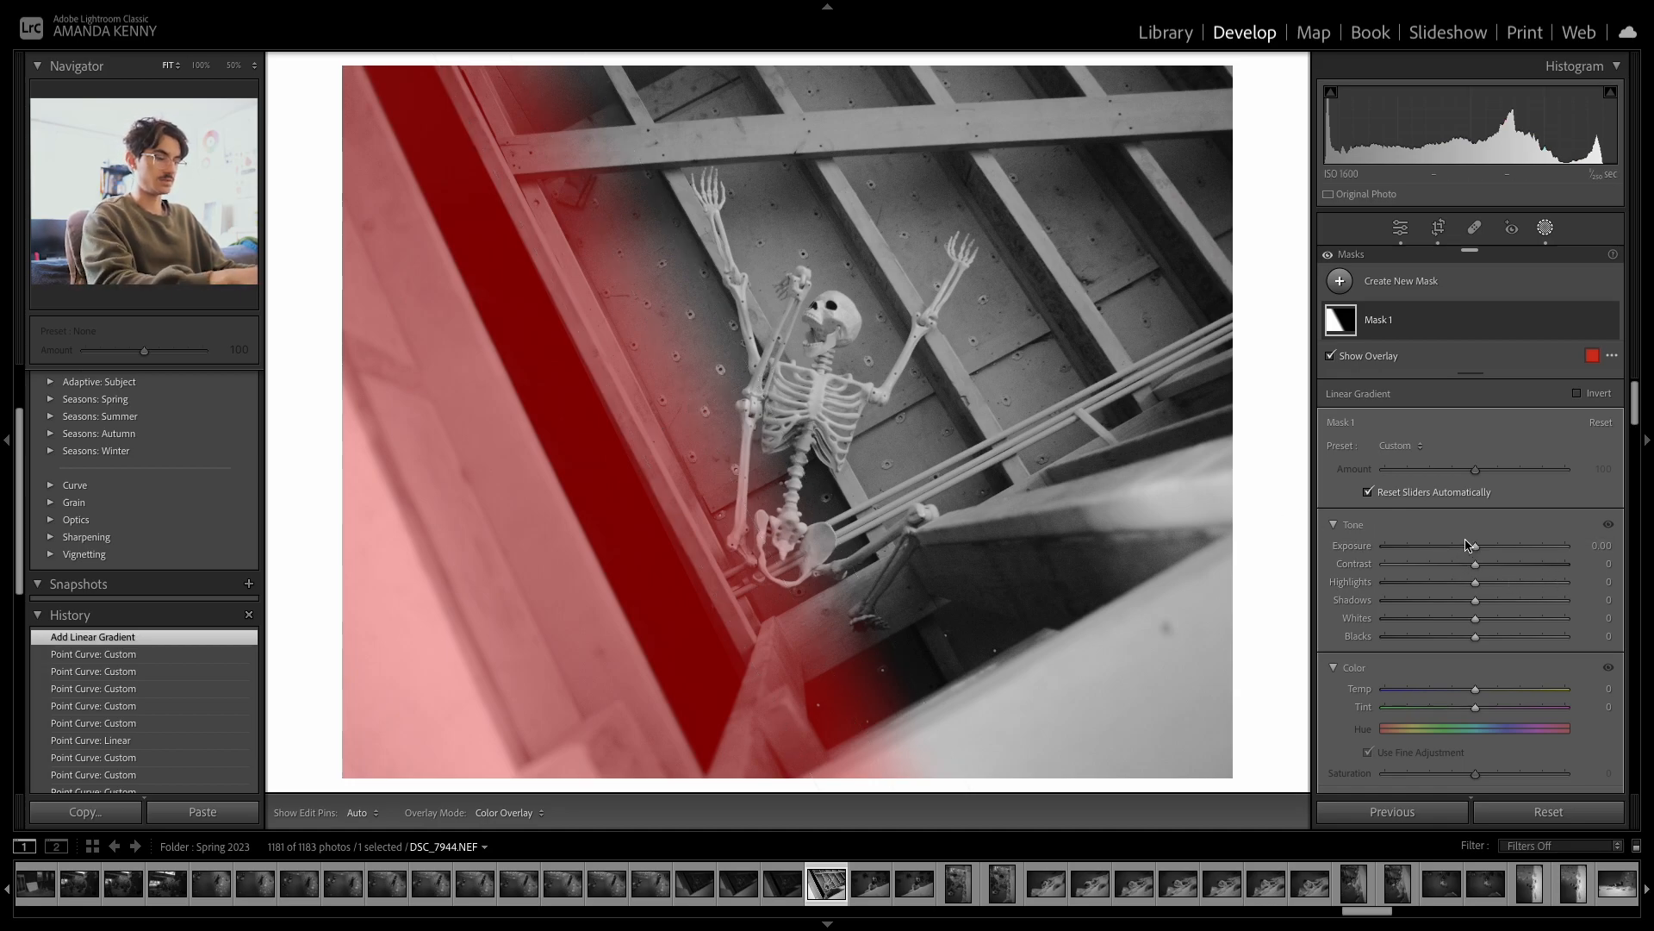
key(o)
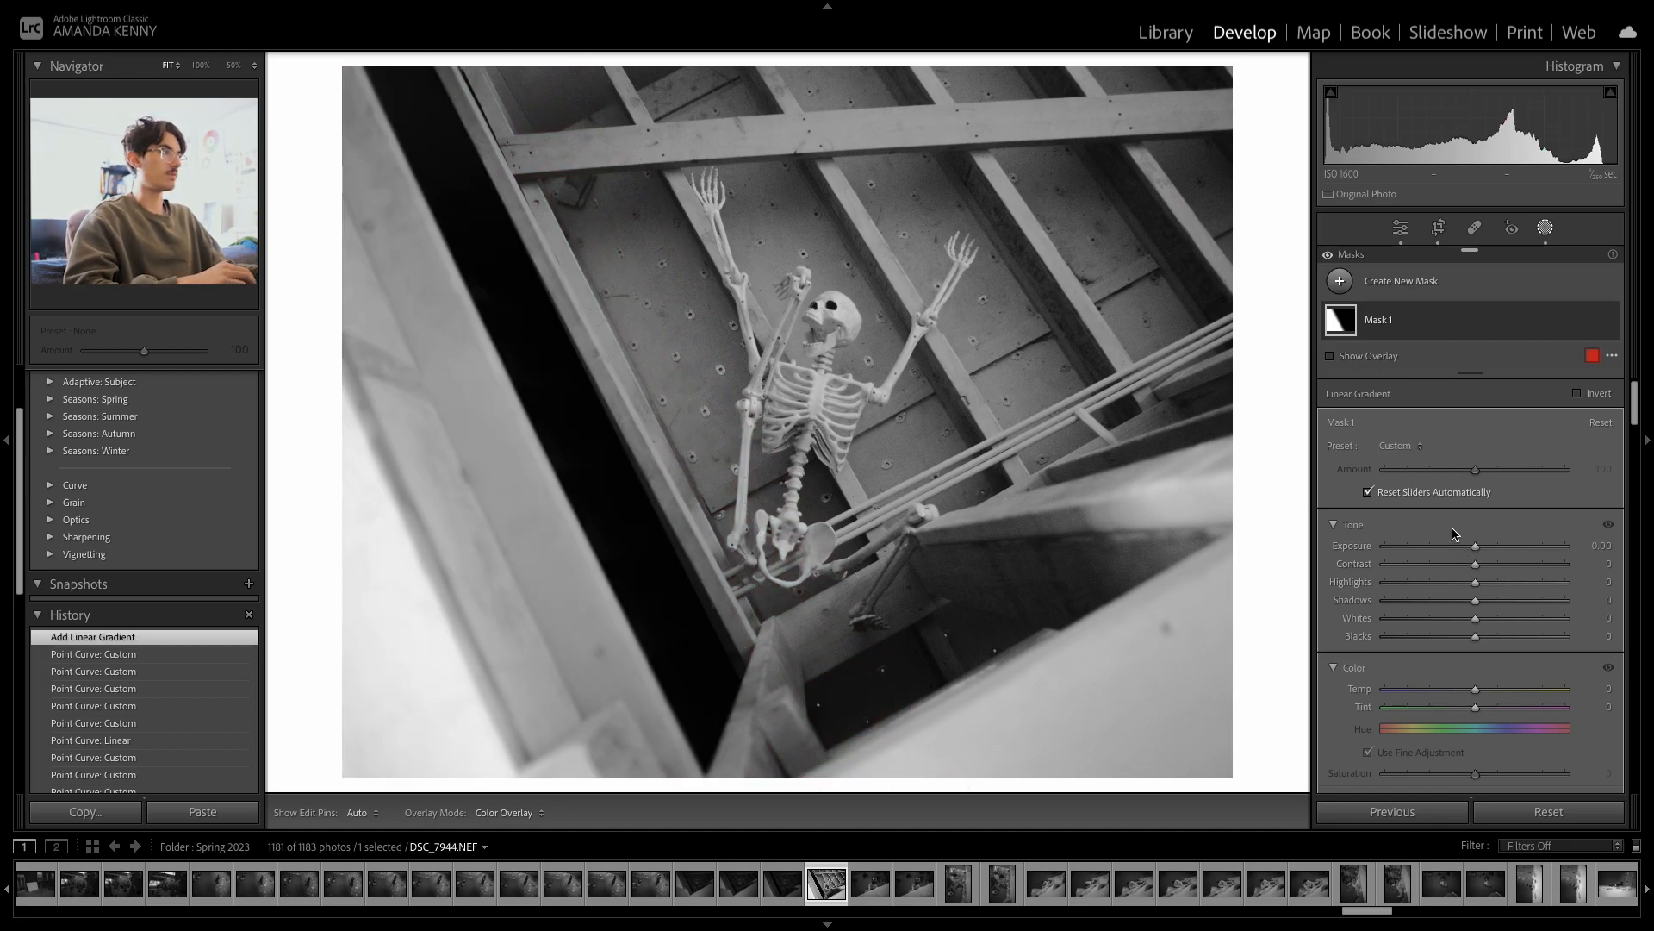
drag(1476, 548, 1383, 558)
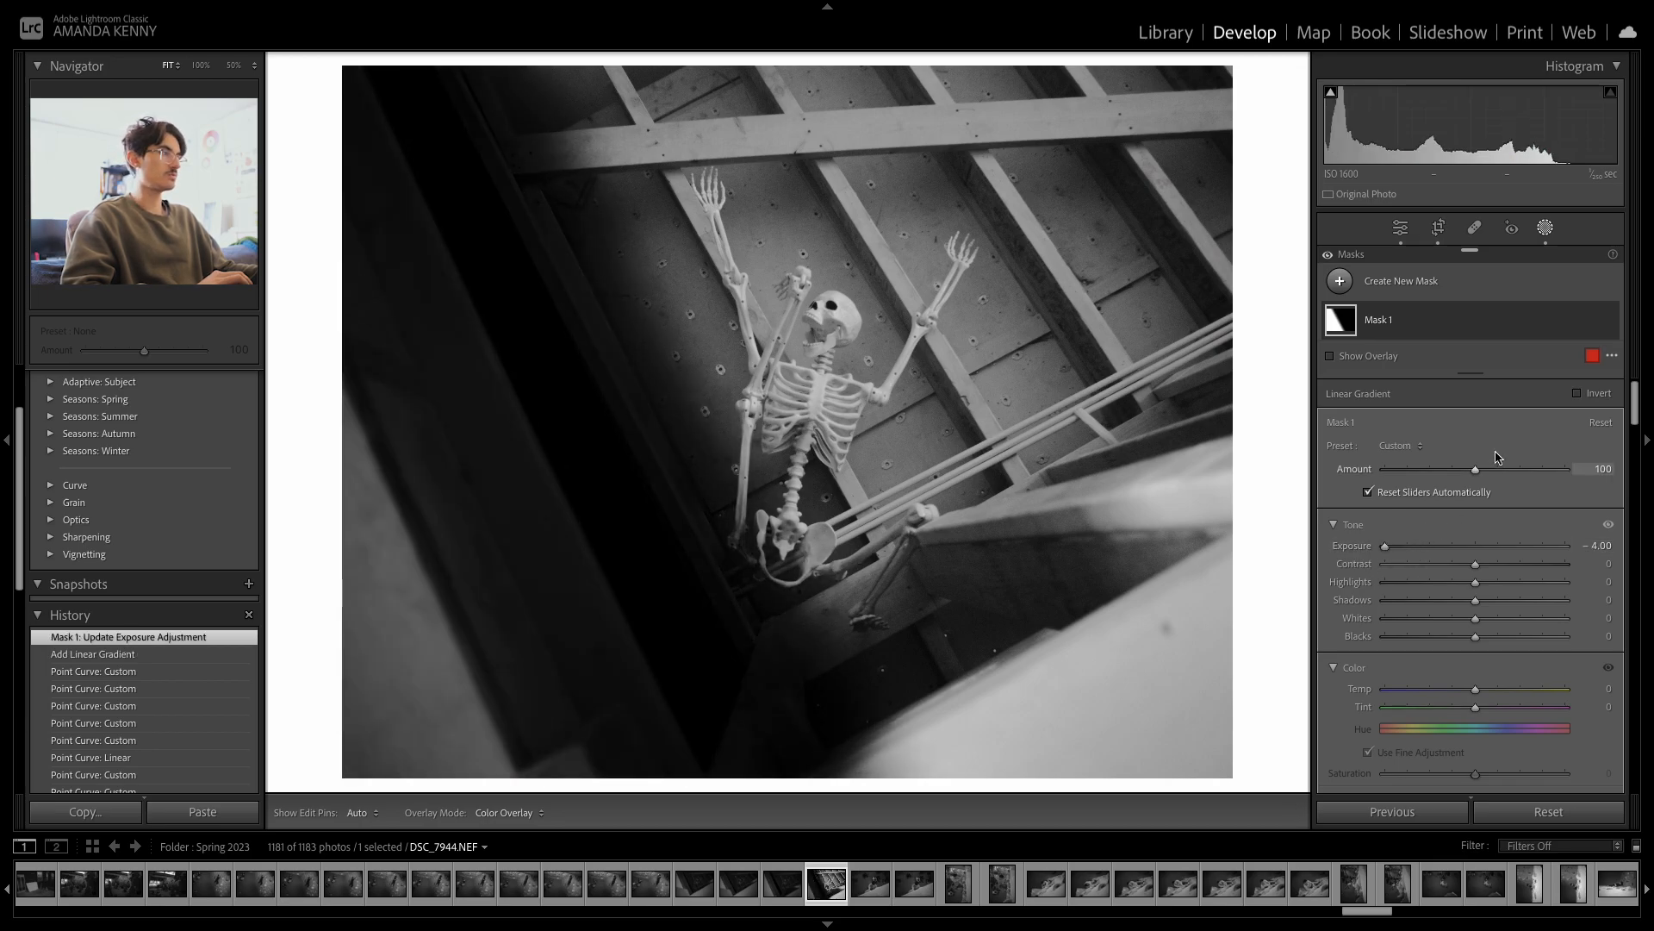
- Intersect the linear gradient mask with a Luminance Range and show the mask overlay
mouse_move(1573, 310)
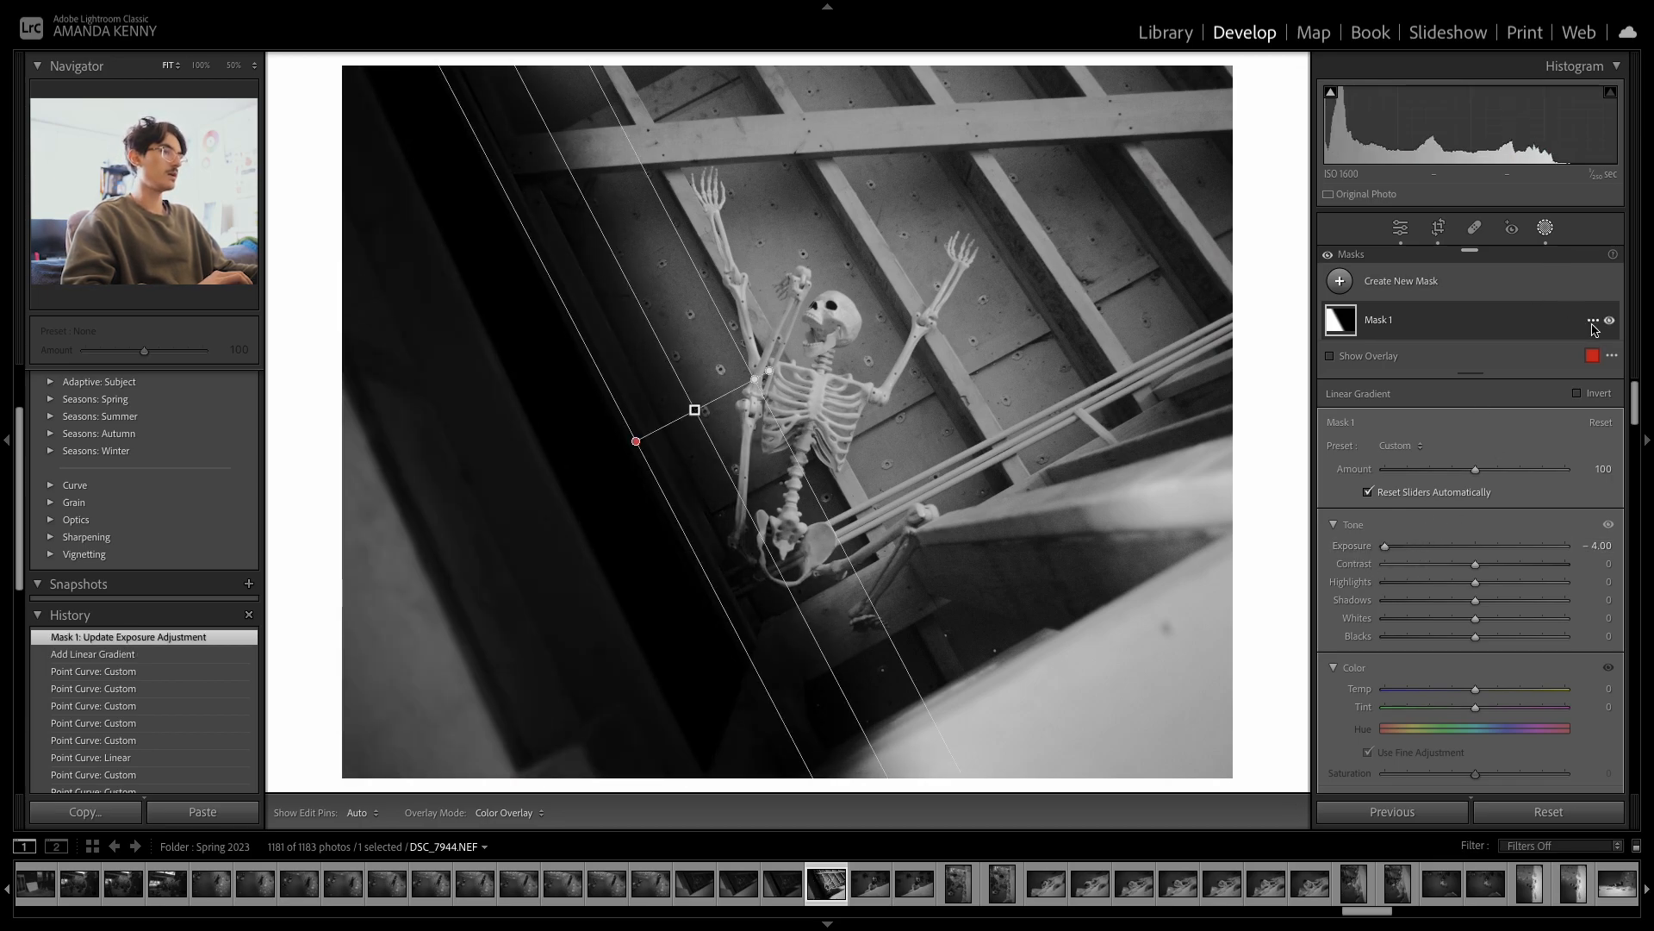
click(1593, 322)
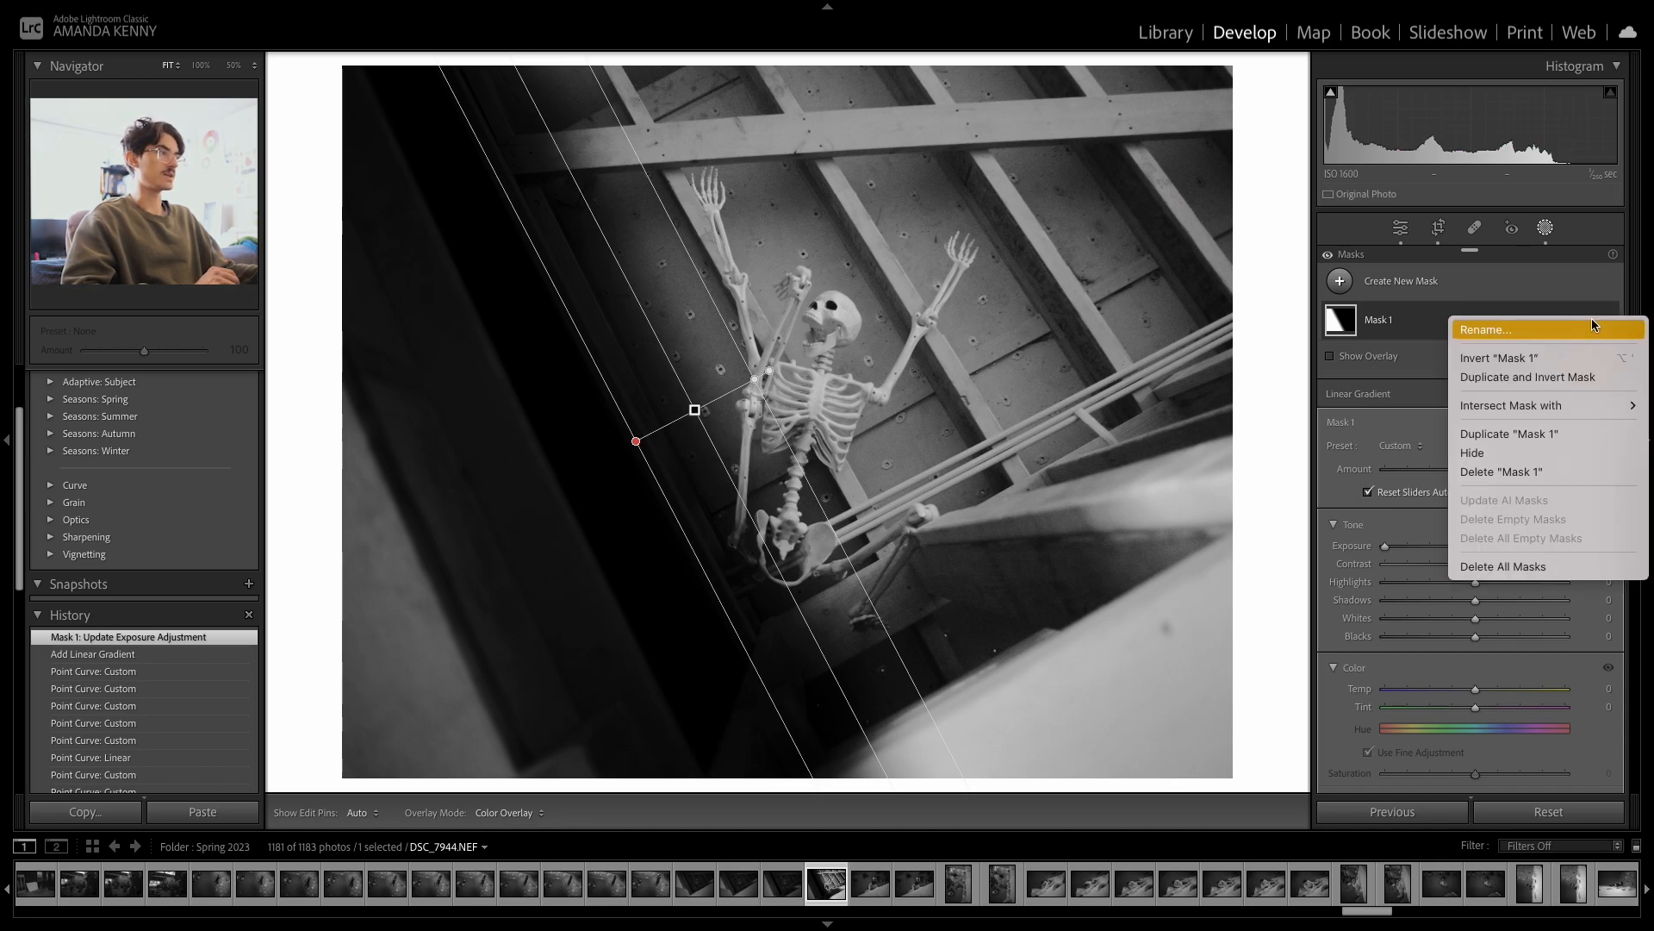
mouse_move(1554, 407)
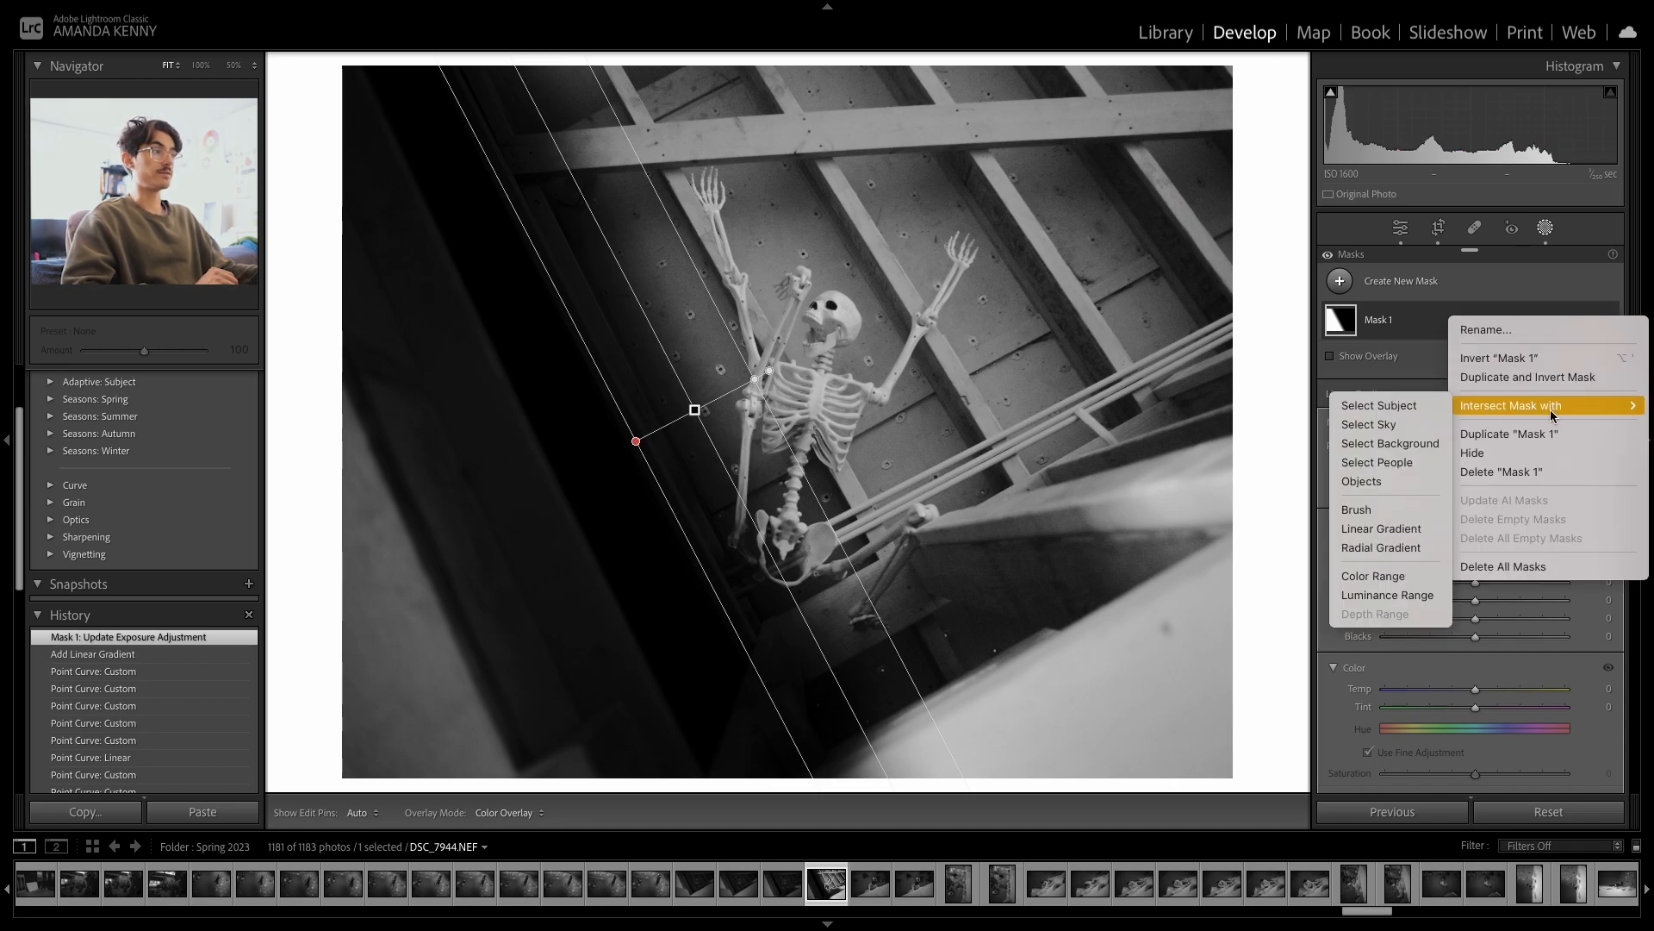
click(1415, 595)
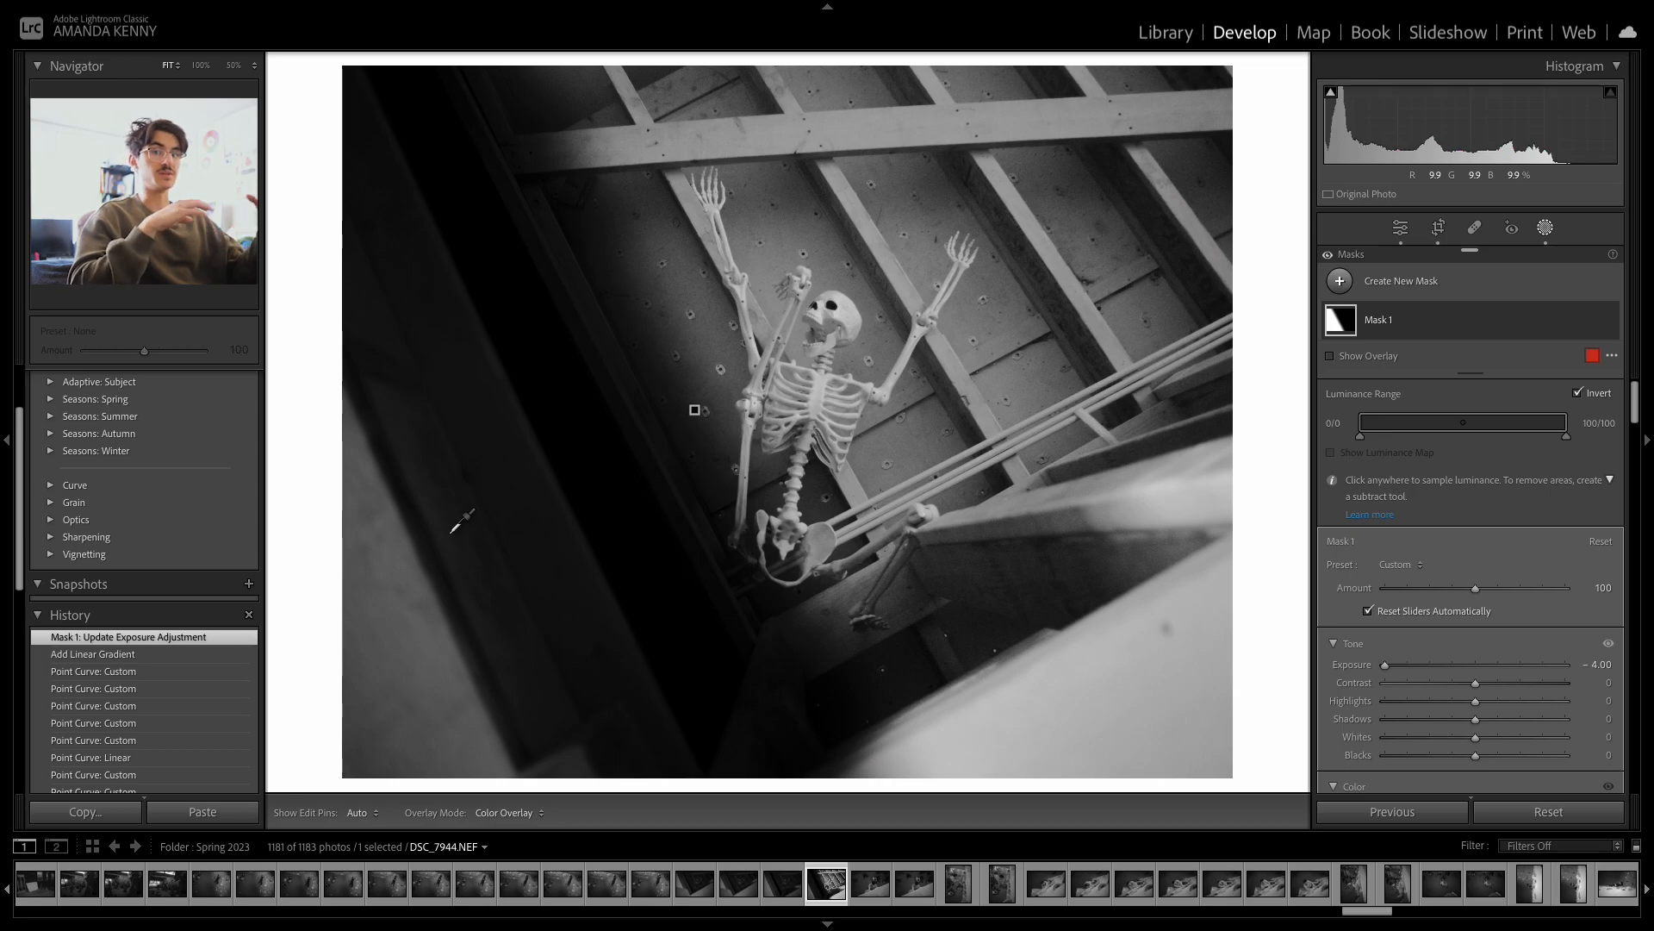
click(1358, 359)
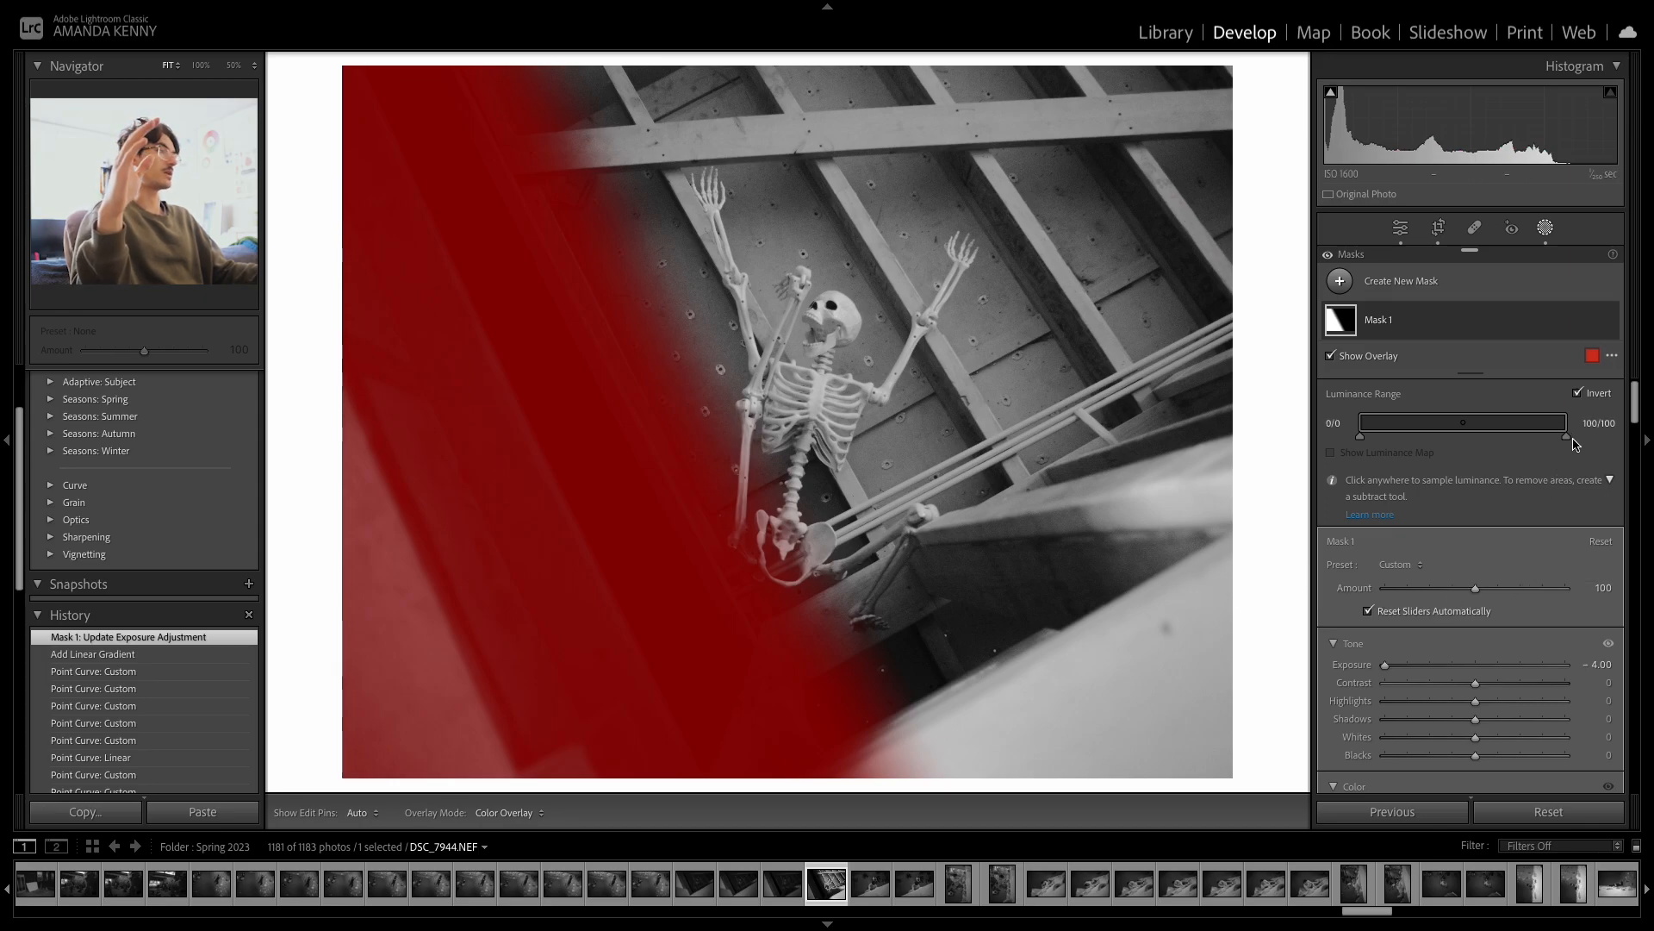
- Limit the mask's luminance range to the bright tones, from 65/99 to 100/100, and hide the overlay
drag(1569, 428, 1360, 436)
click(1364, 360)
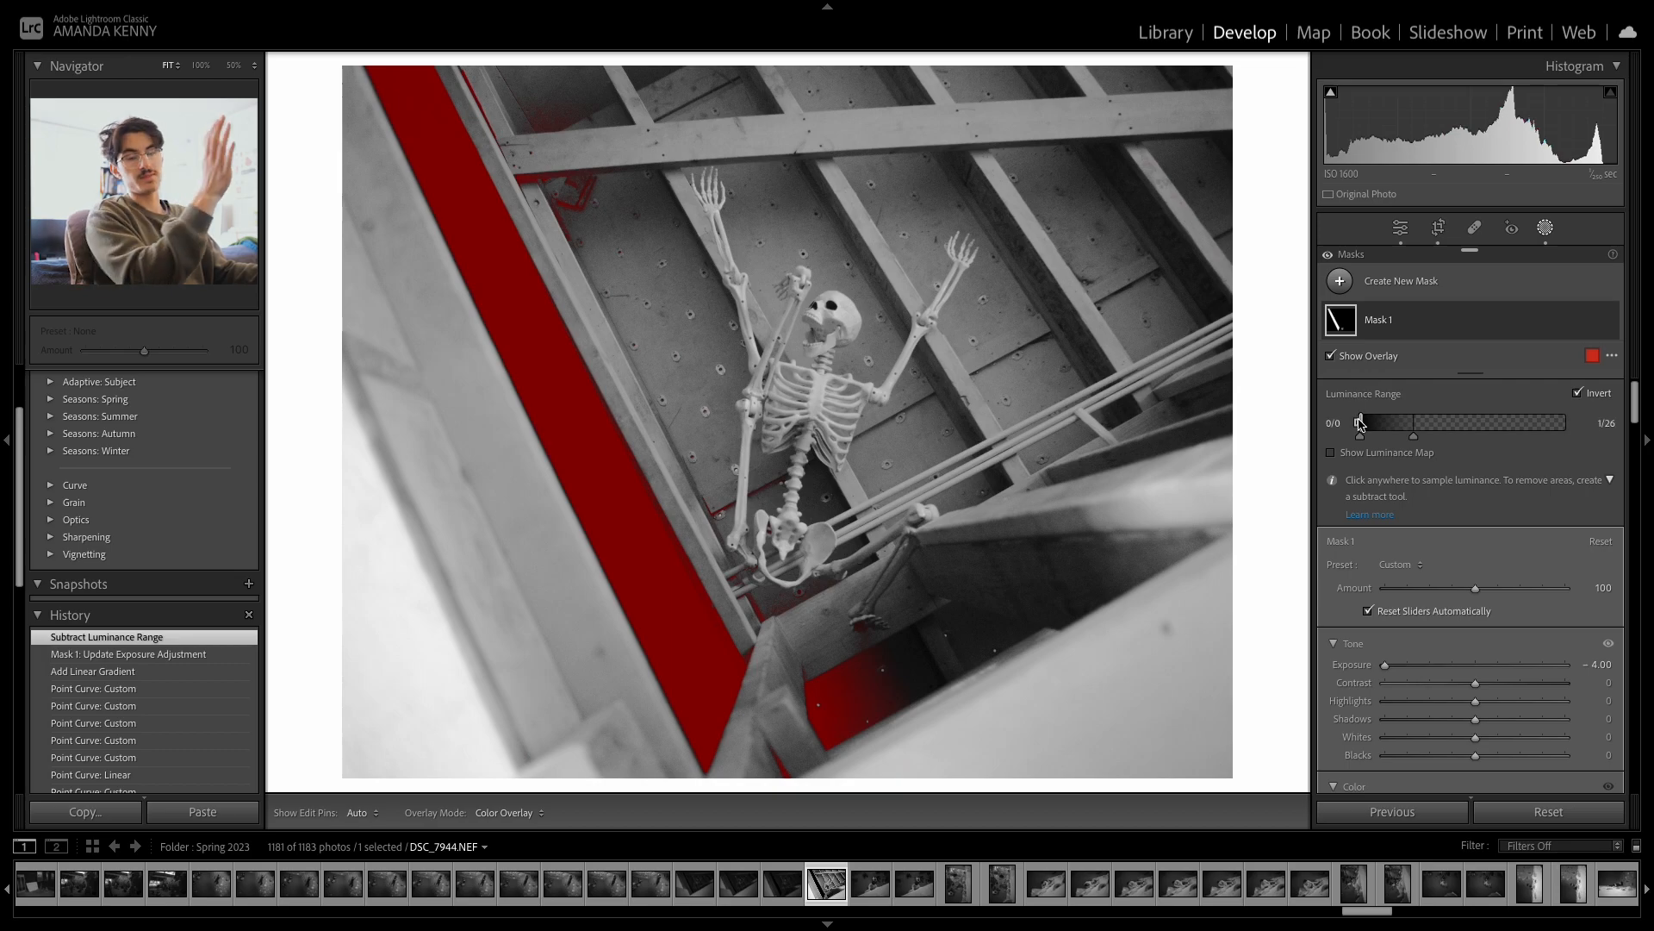
drag(1379, 426, 1575, 443)
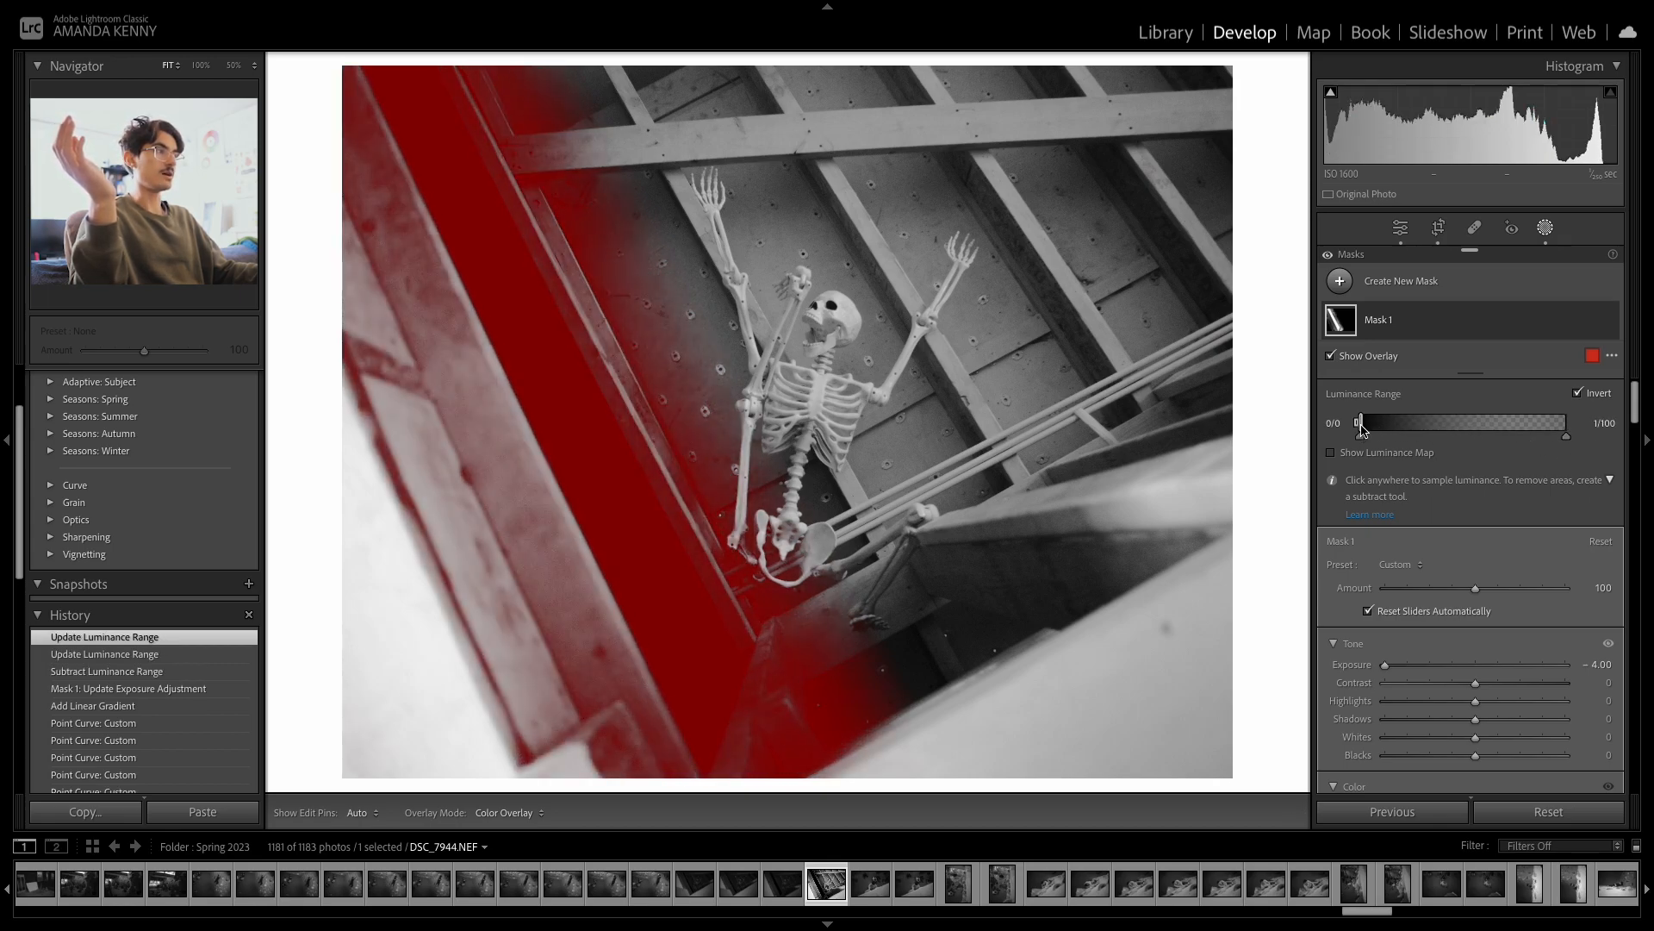
drag(1366, 428, 1497, 453)
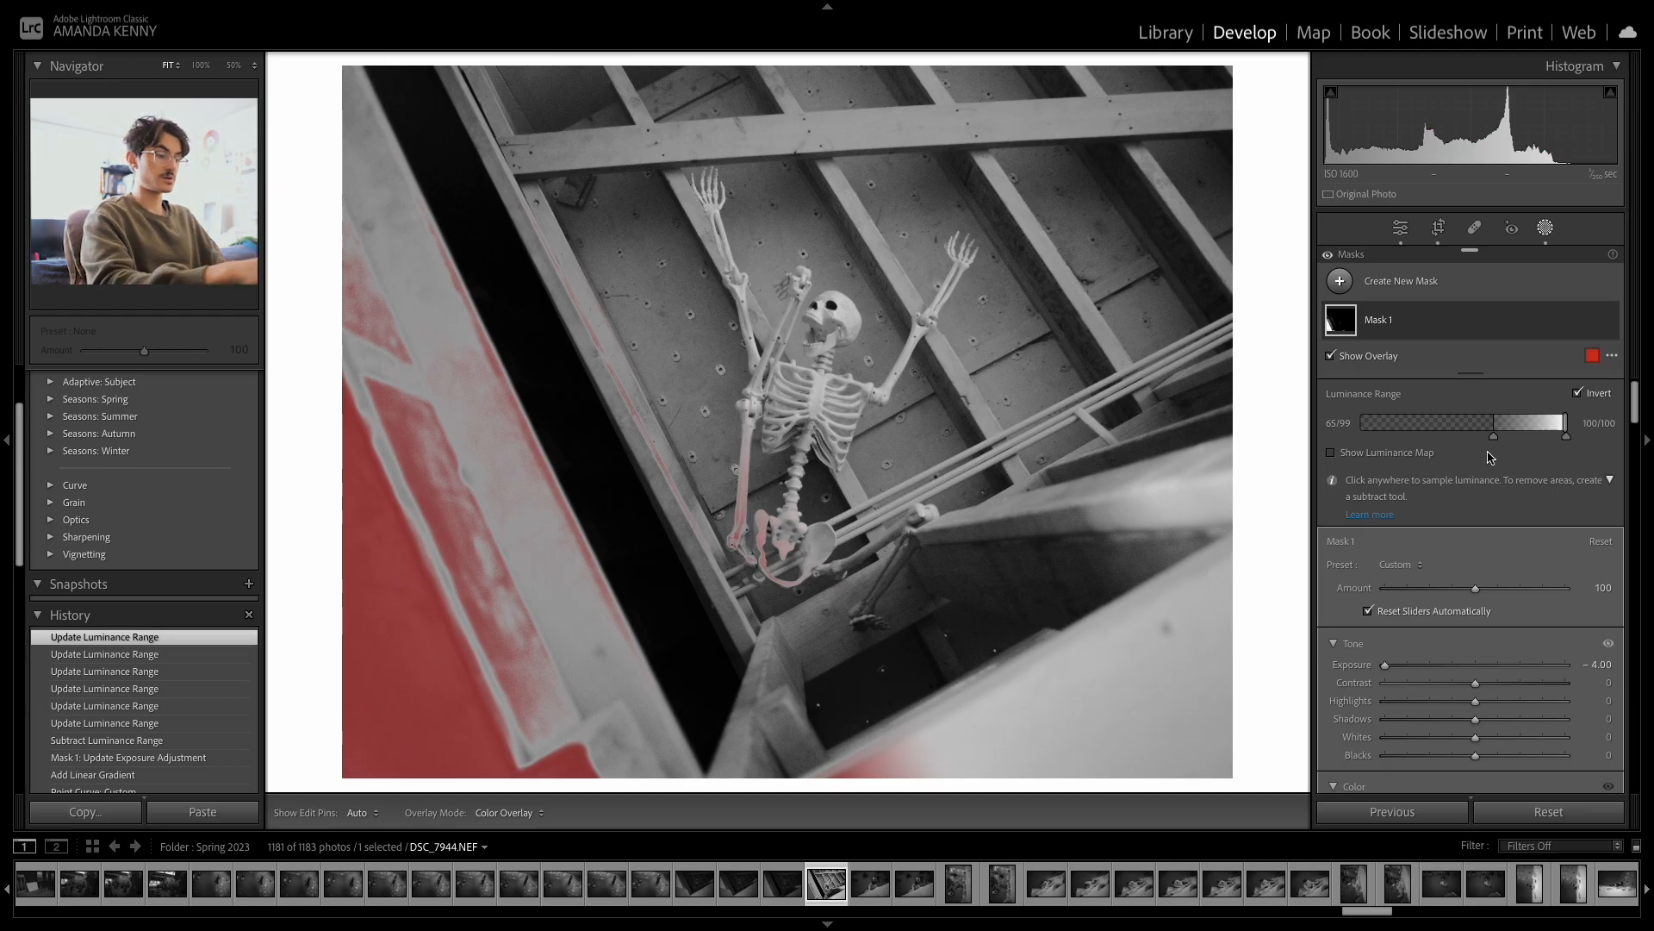
key(o)
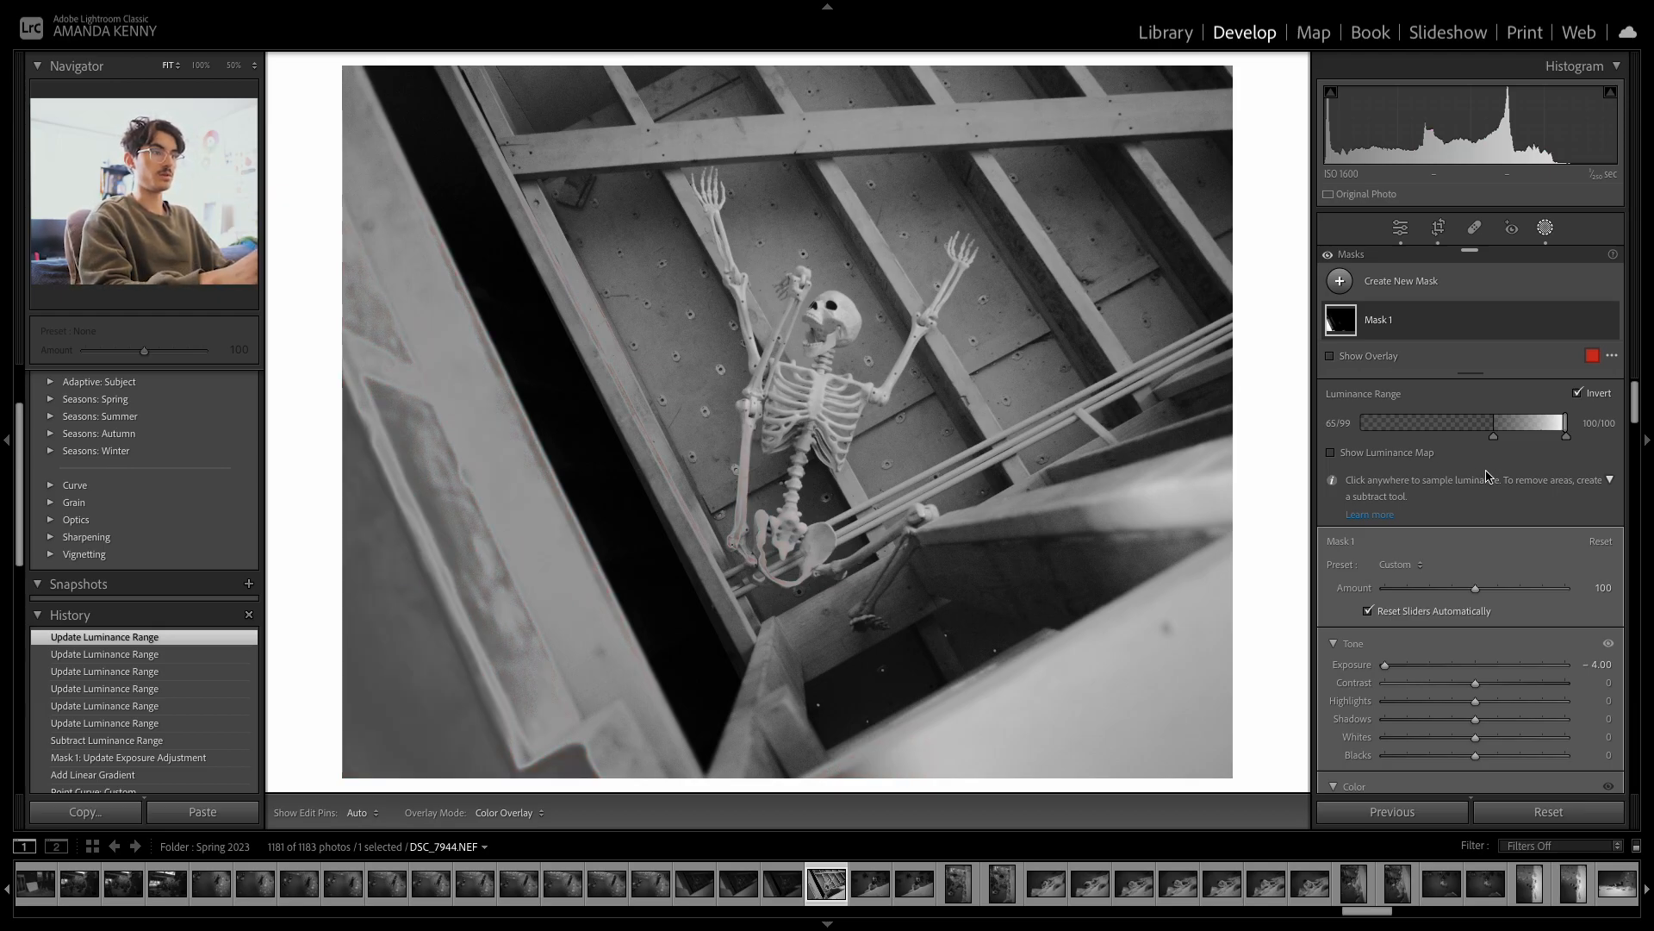
- Reset the left-side gradient mask's exposure, set it to -0.52 and leave masking
double_click(1386, 666)
drag(1475, 666, 1465, 667)
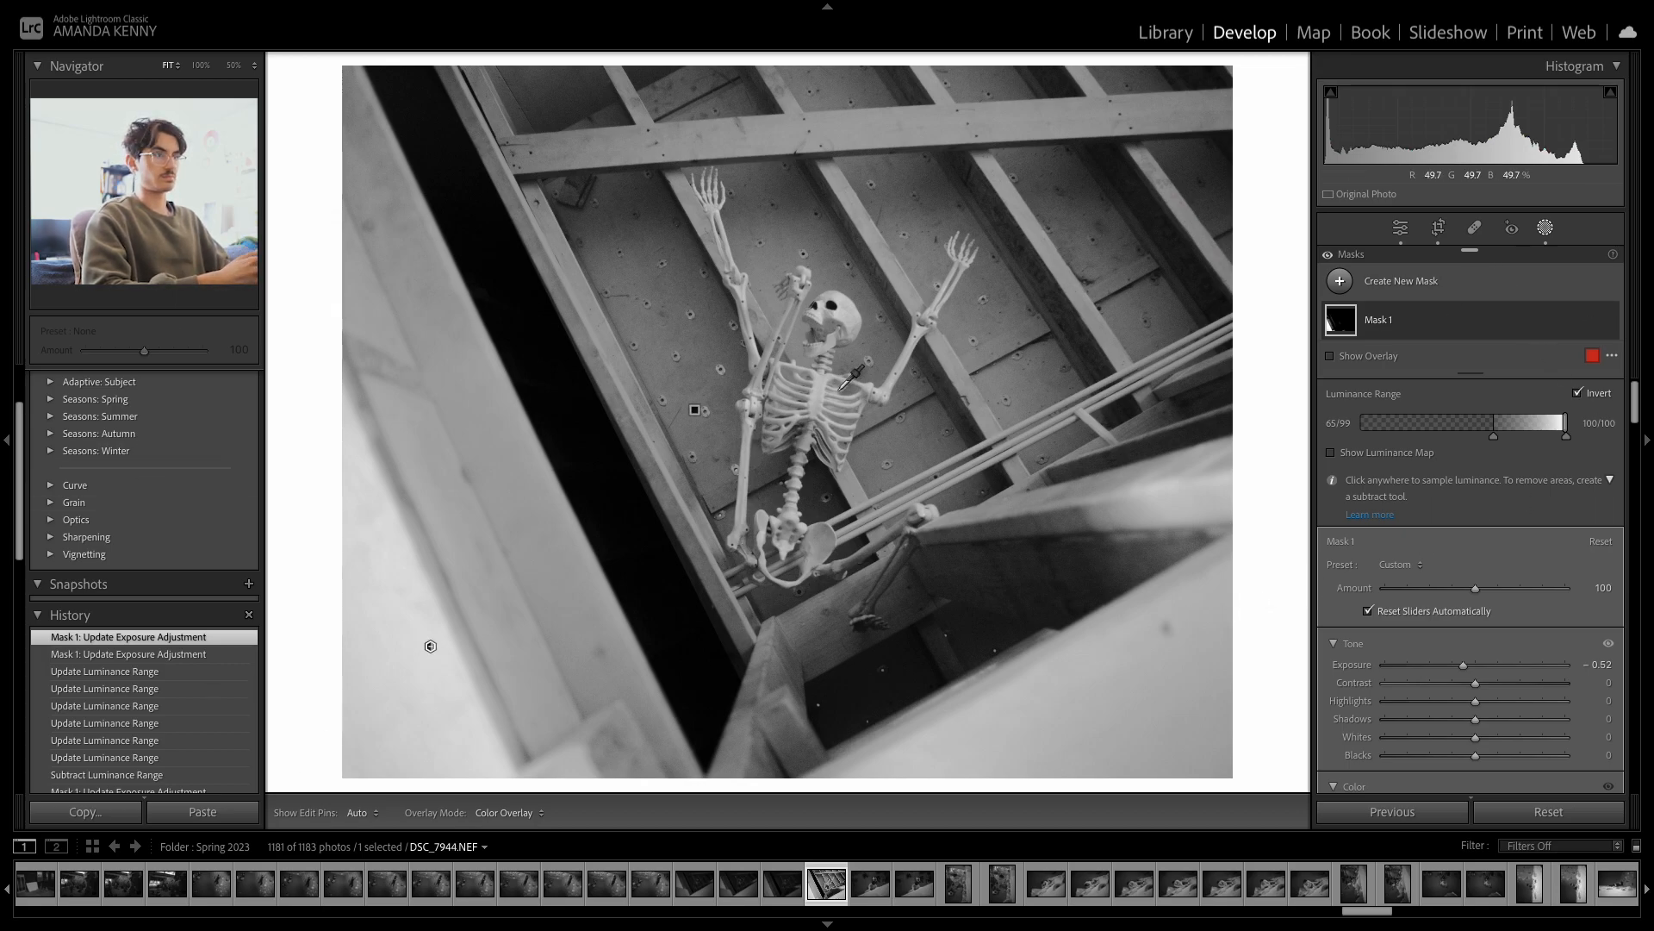
key(Escape)
key(Escape)
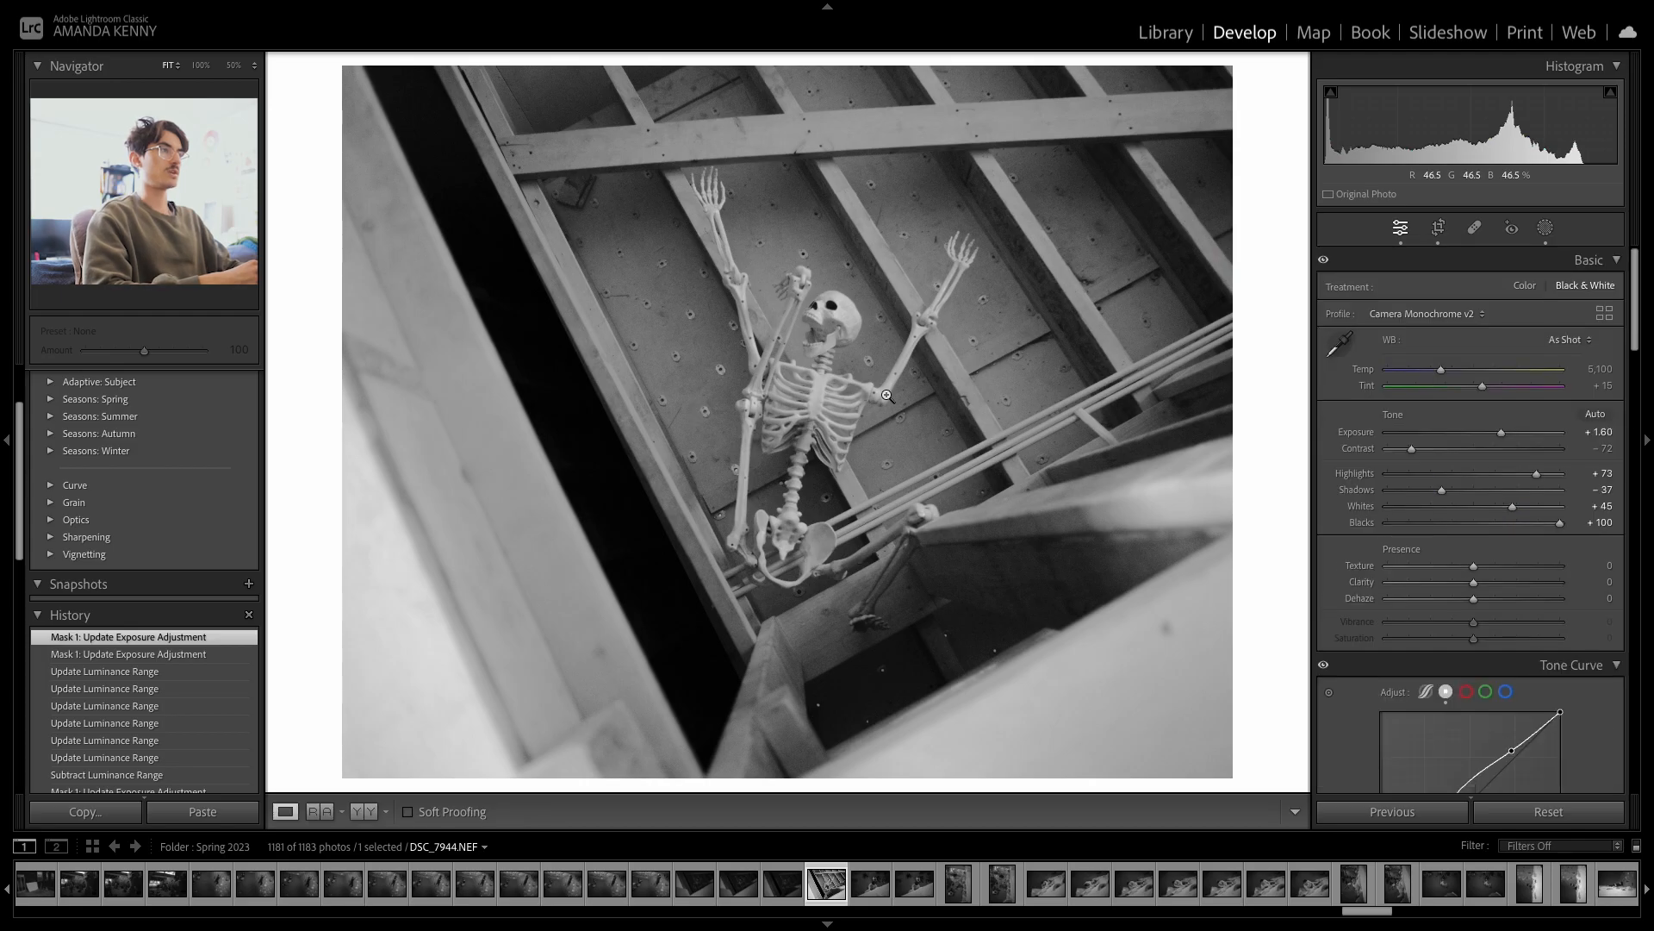
- Set the photo's manual noise reduction to Luminance 21 and Color 0 while judging the grain around the skull at 100%
scroll(1517, 589, down, 10)
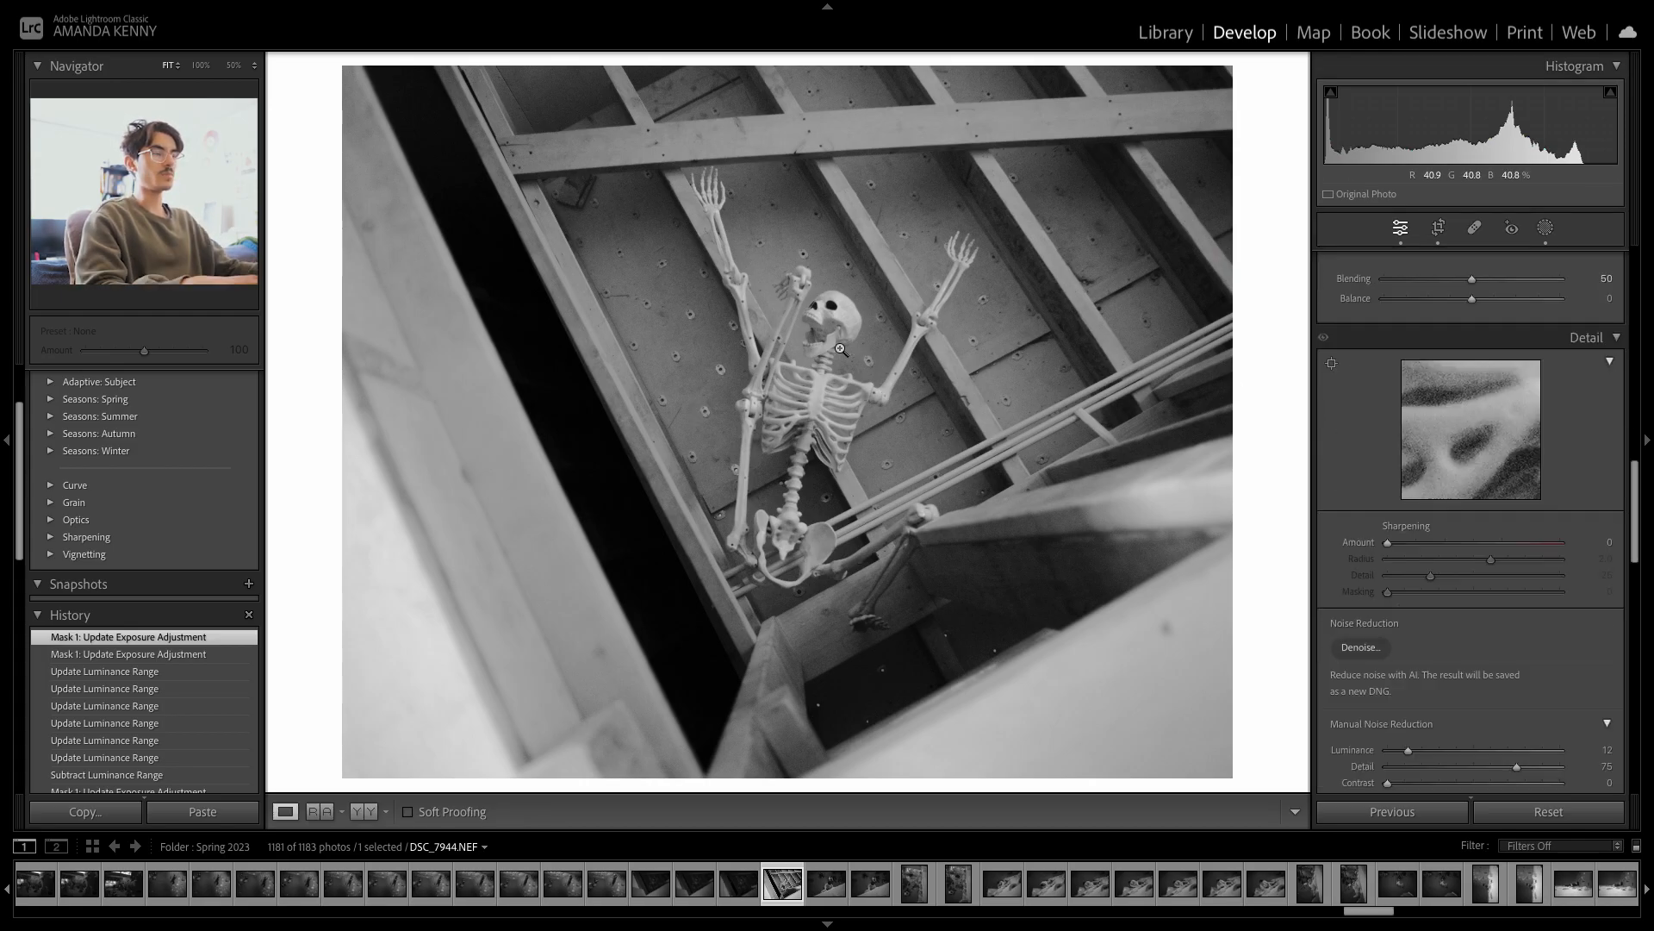
click(857, 352)
drag(864, 340, 797, 459)
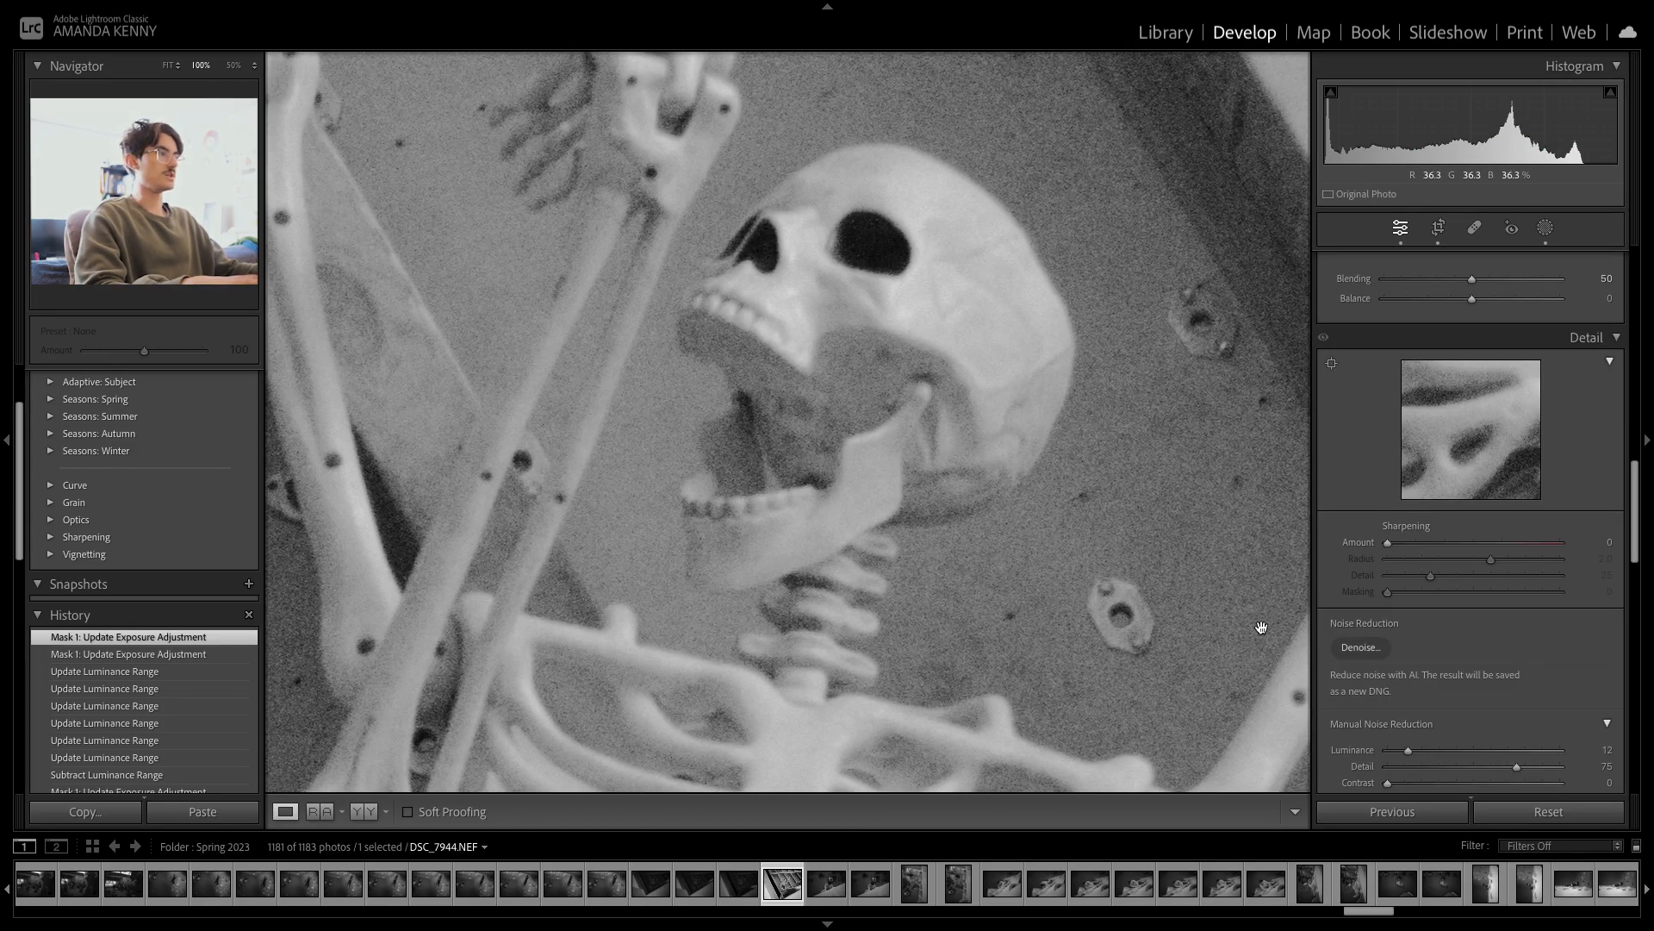
scroll(1327, 637, down, 2)
double_click(1346, 643)
drag(1435, 648, 1422, 652)
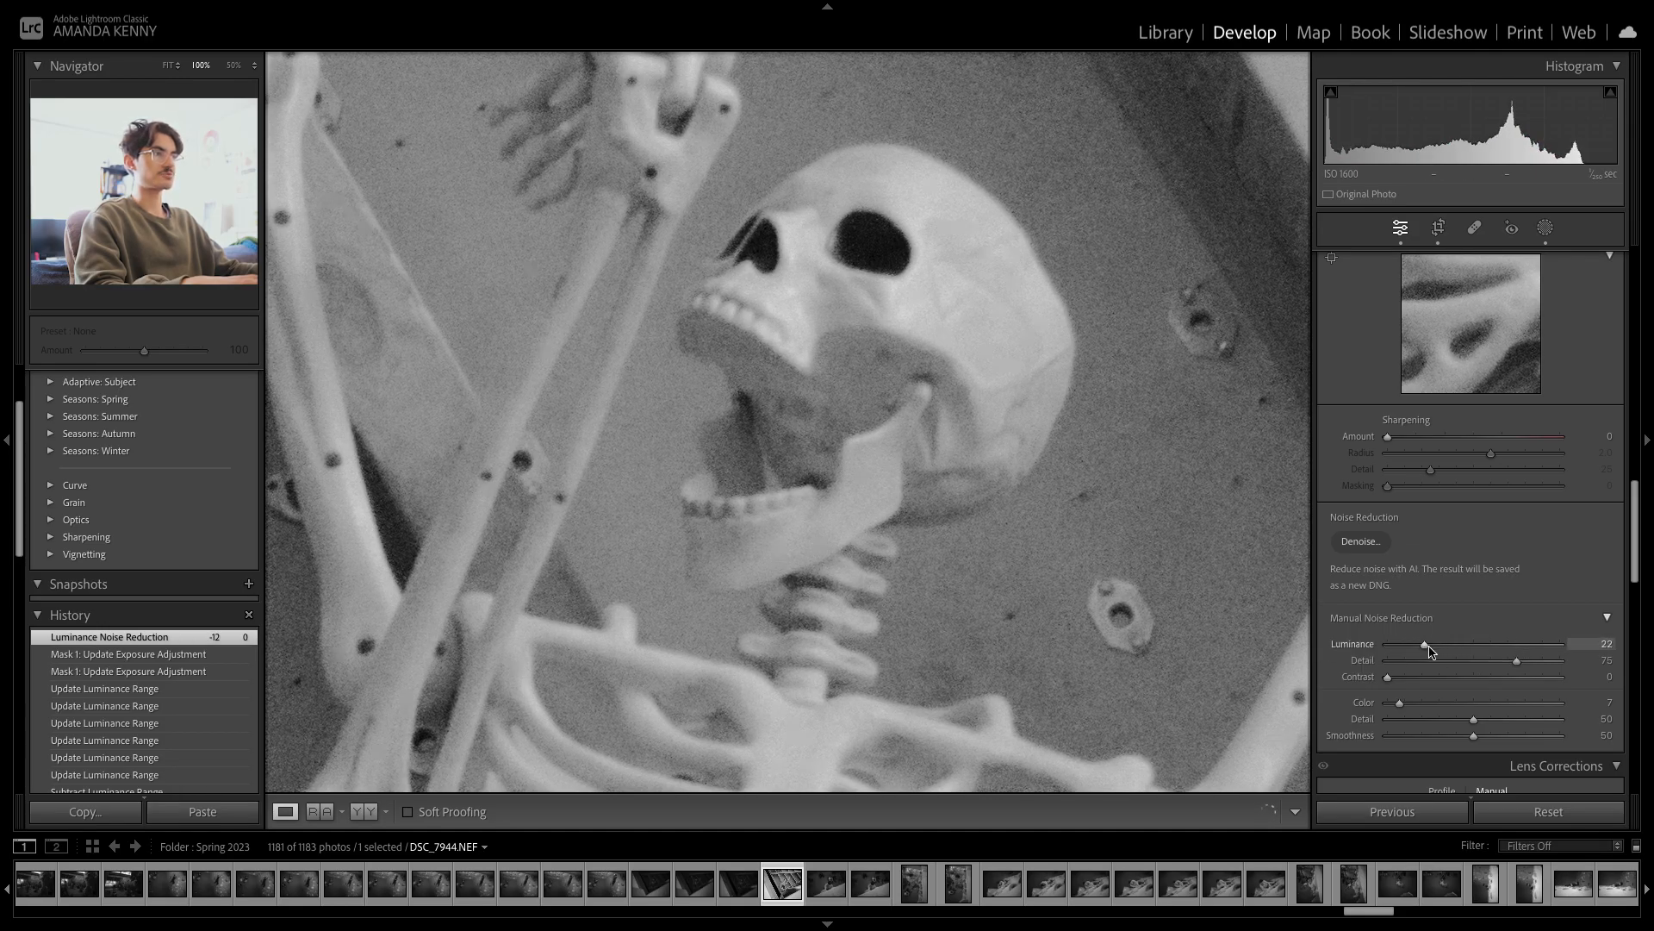
drag(1413, 655, 1413, 655)
double_click(1364, 703)
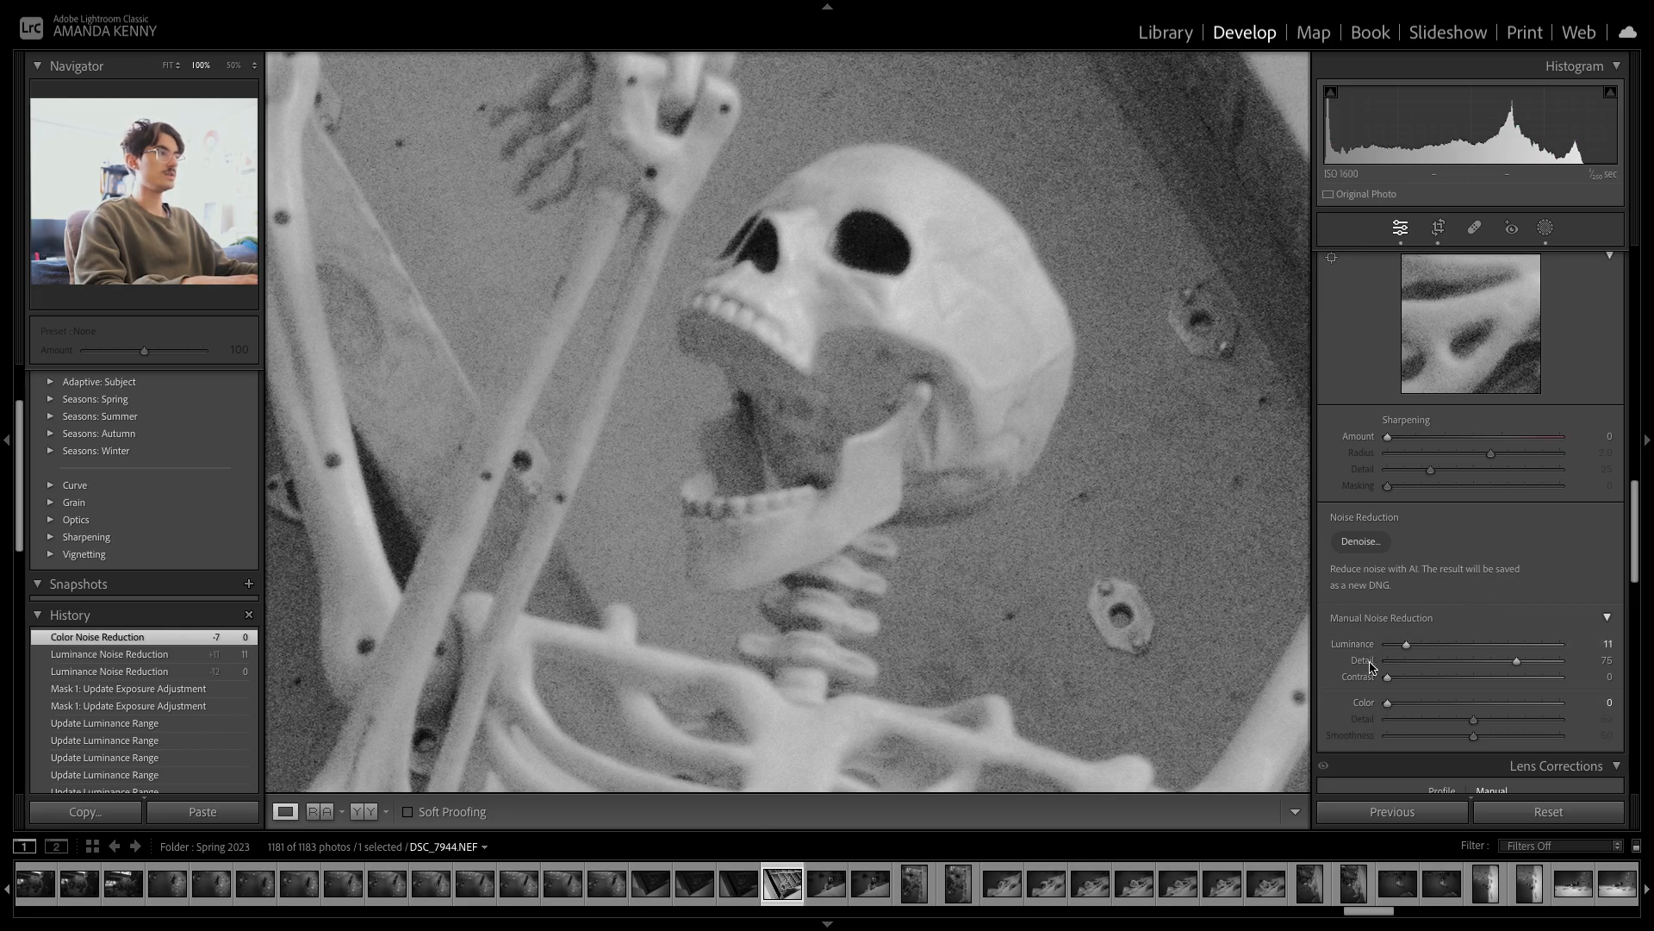
drag(1424, 645, 1424, 645)
click(869, 438)
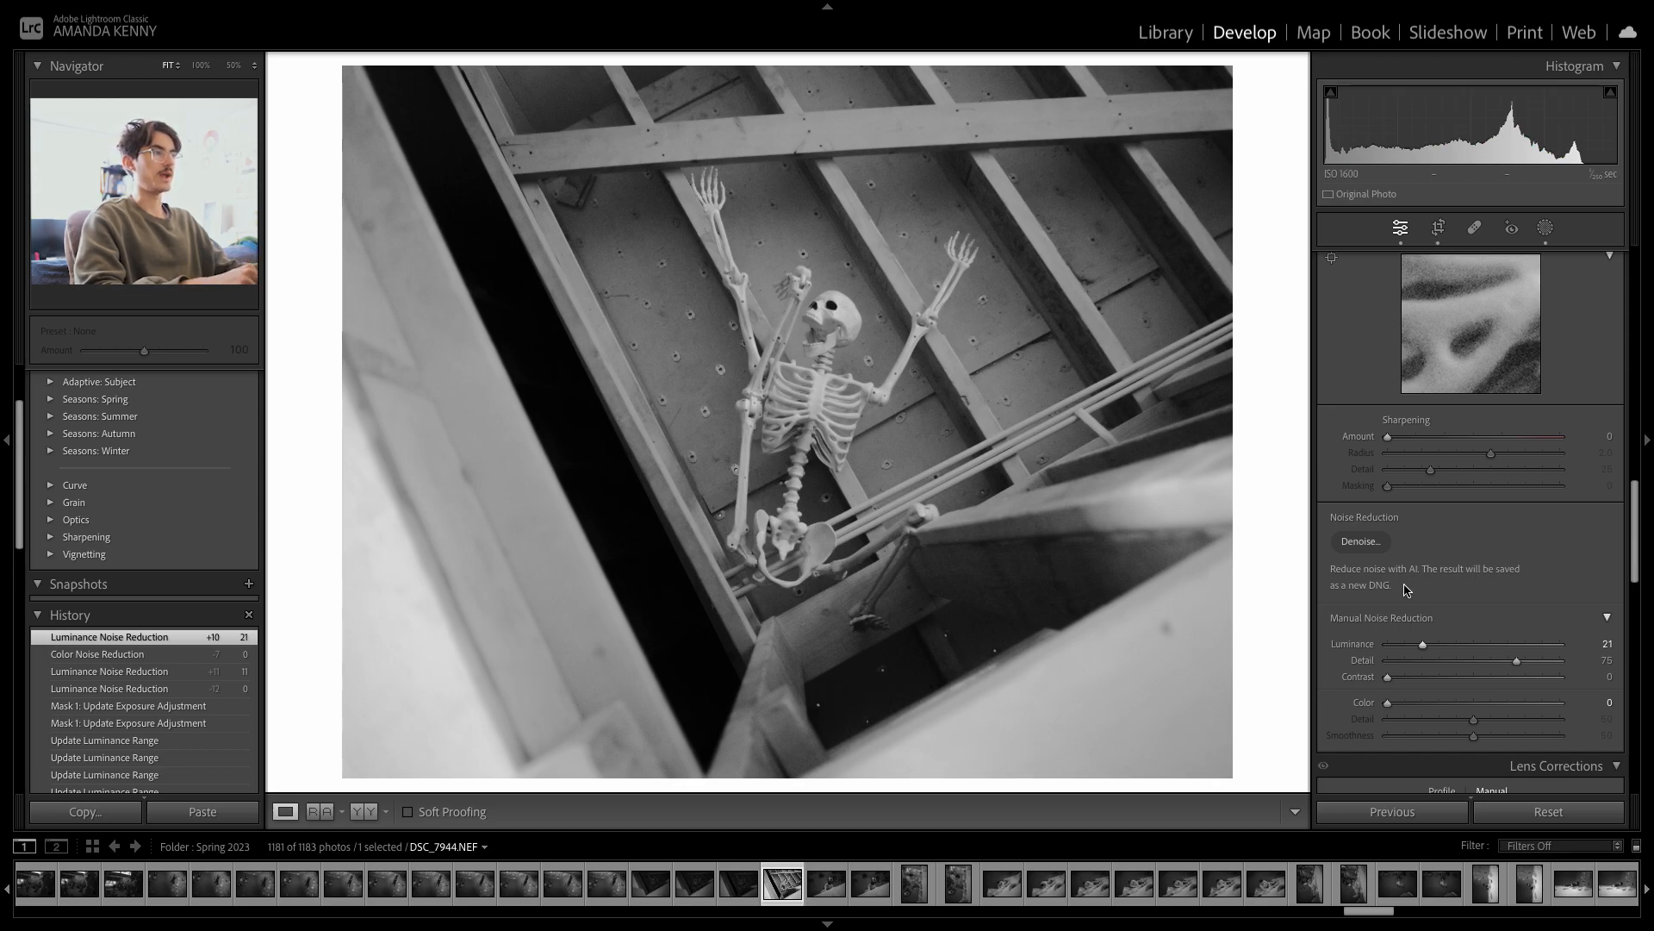
- Add a tall radial gradient mask around the skeleton, set its Exposure to 0.60 and reduce its feather so the full-strength area widens
click(1543, 226)
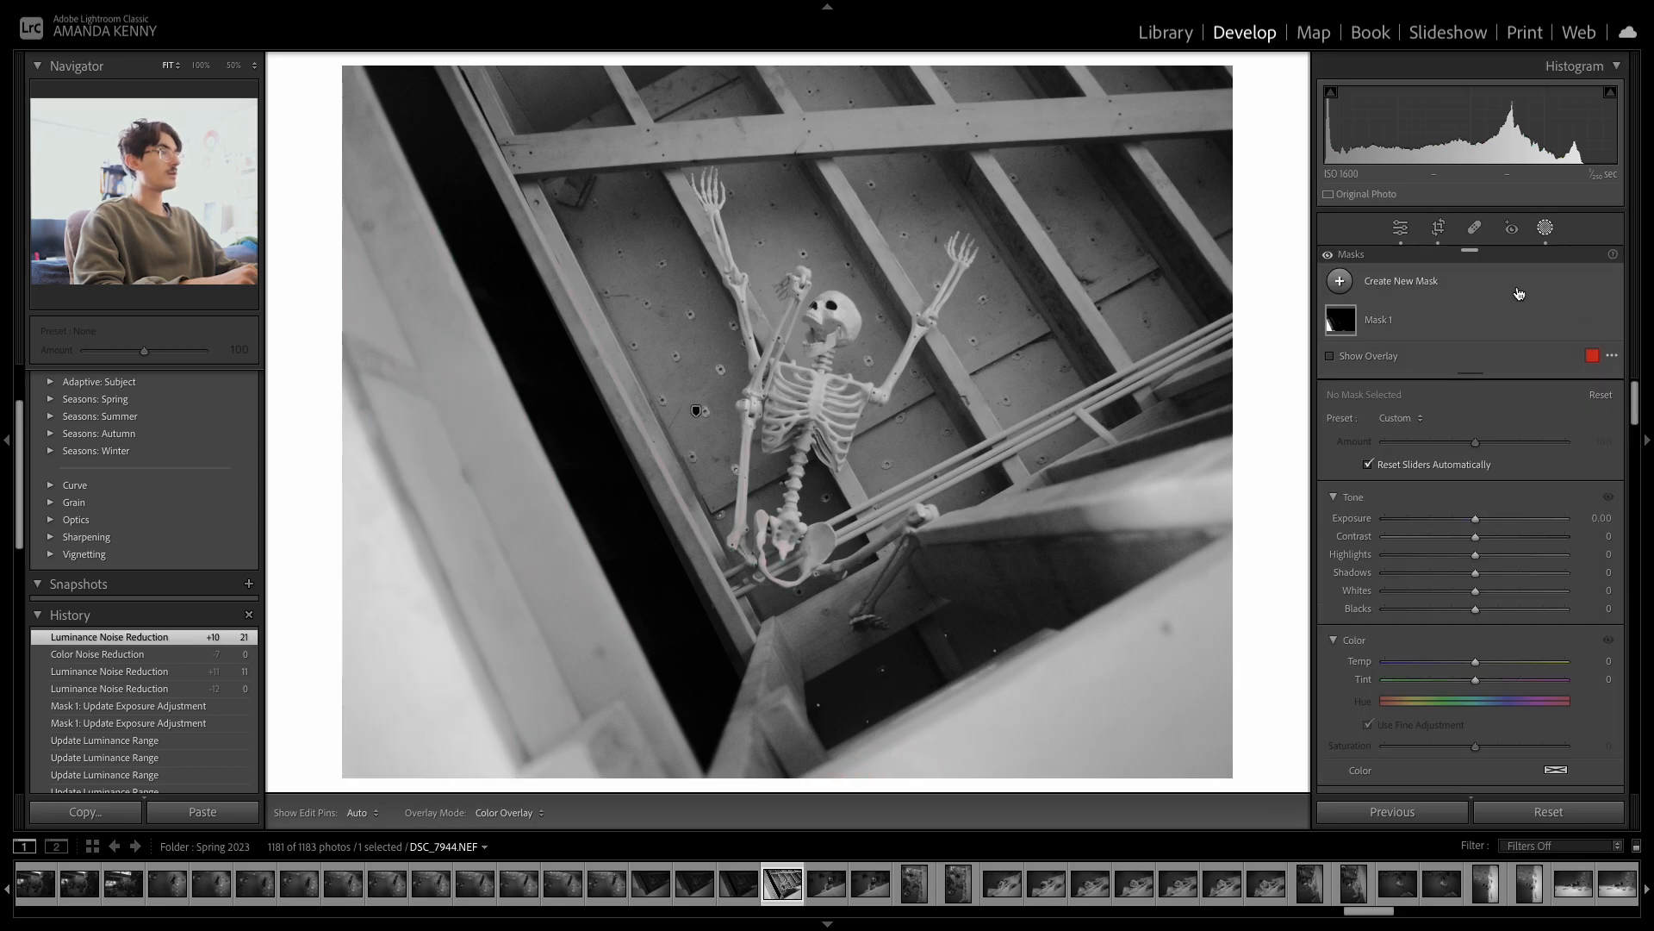
click(1339, 281)
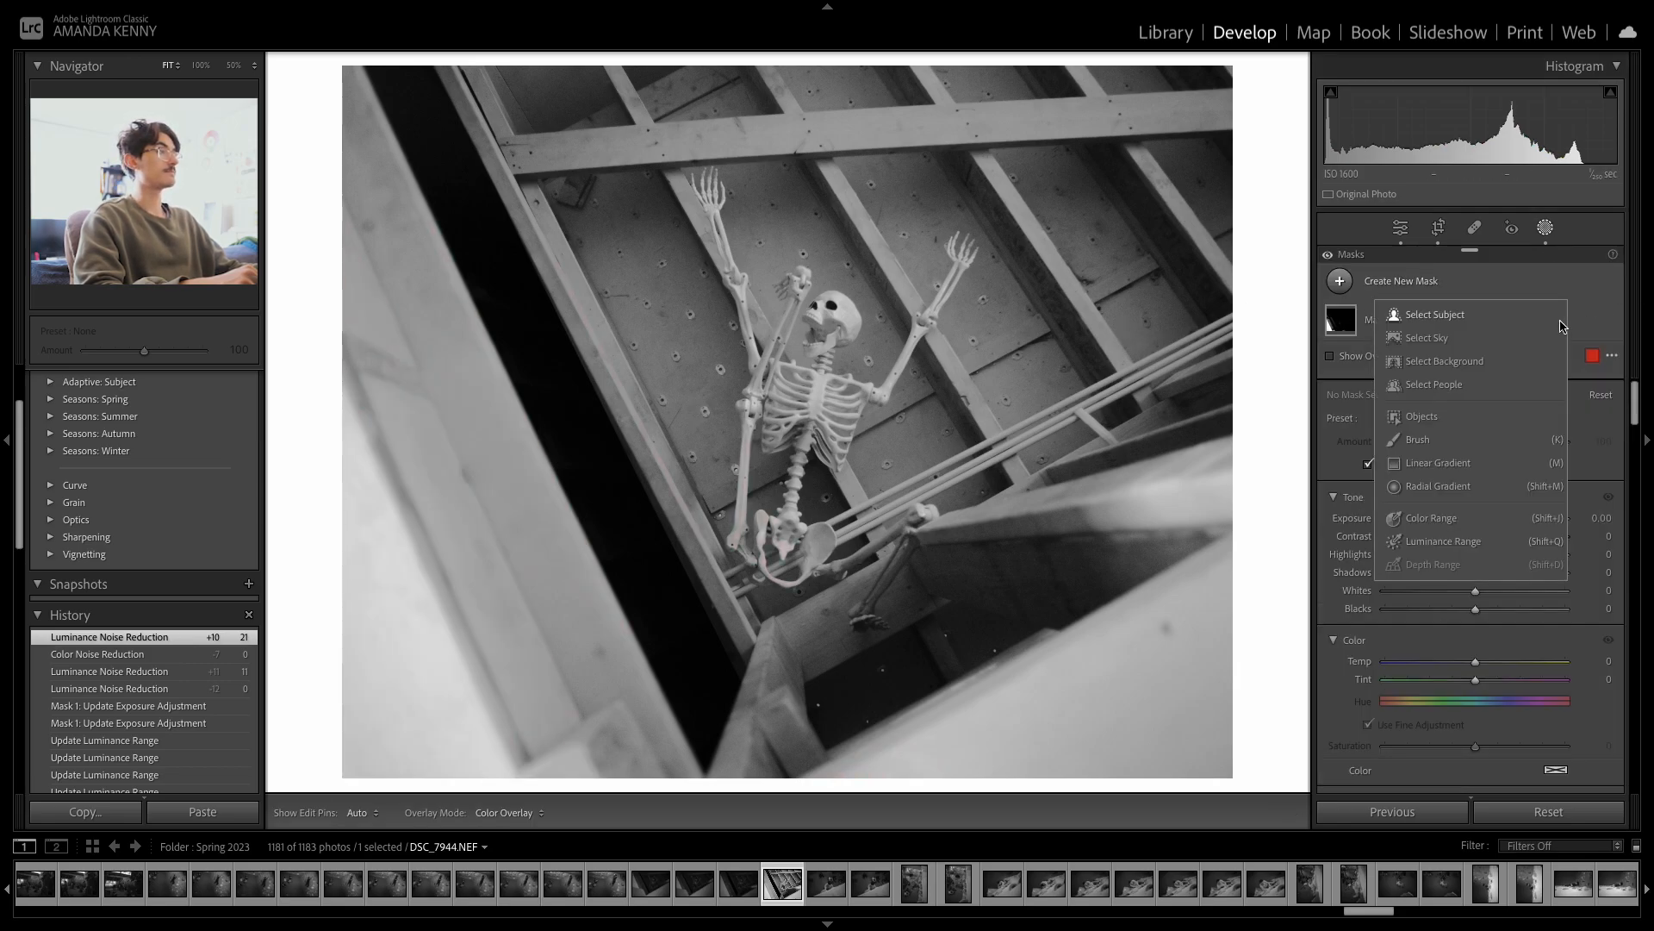
click(1460, 494)
drag(808, 392, 1037, 728)
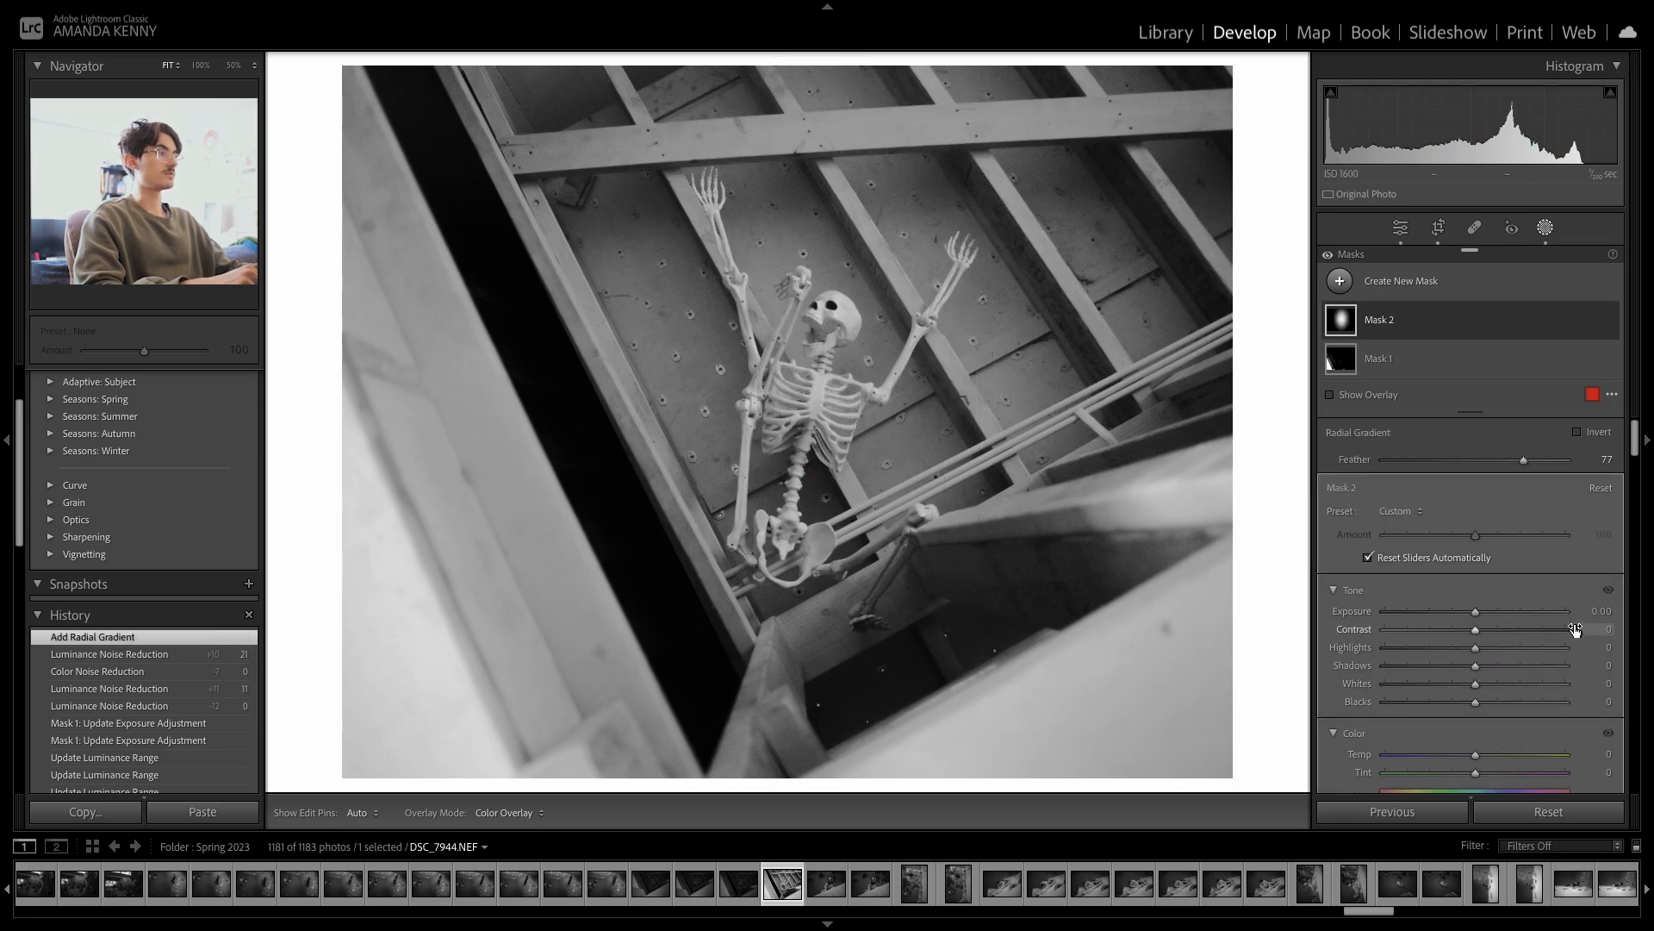
mouse_move(1476, 614)
mouse_down()
mouse_move(1441, 615)
mouse_move(1489, 625)
mouse_up()
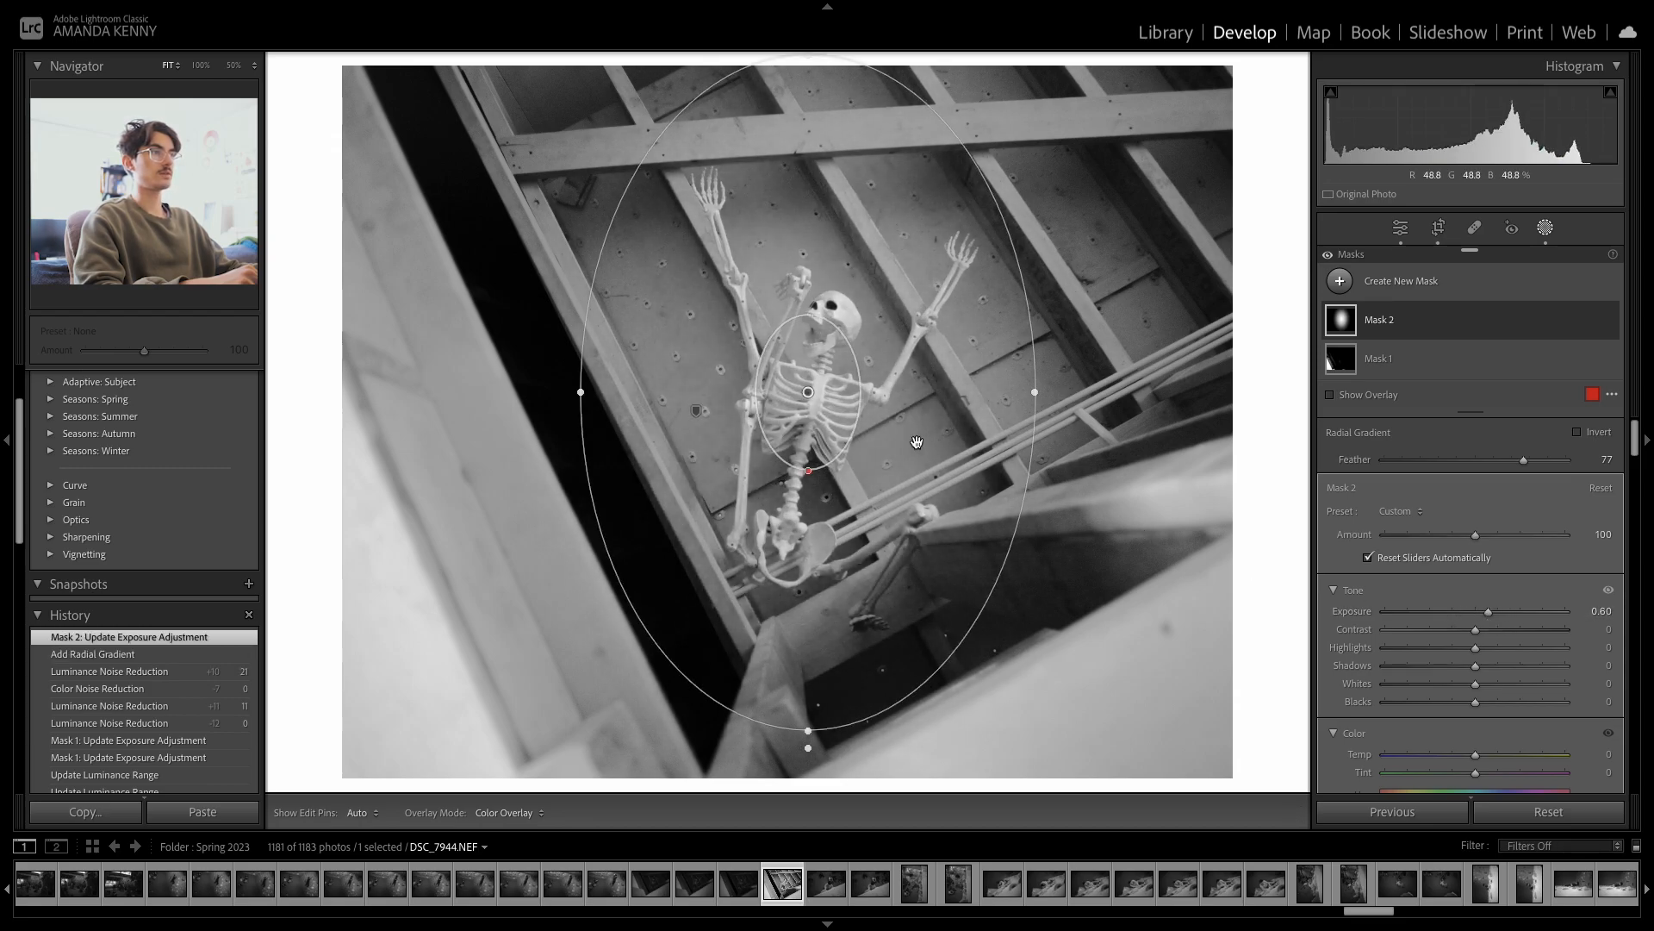
drag(817, 479, 817, 550)
- Intersect the skeleton's radial mask with a Luminance Range sampled from the bright bone at the chest
right_click(1450, 318)
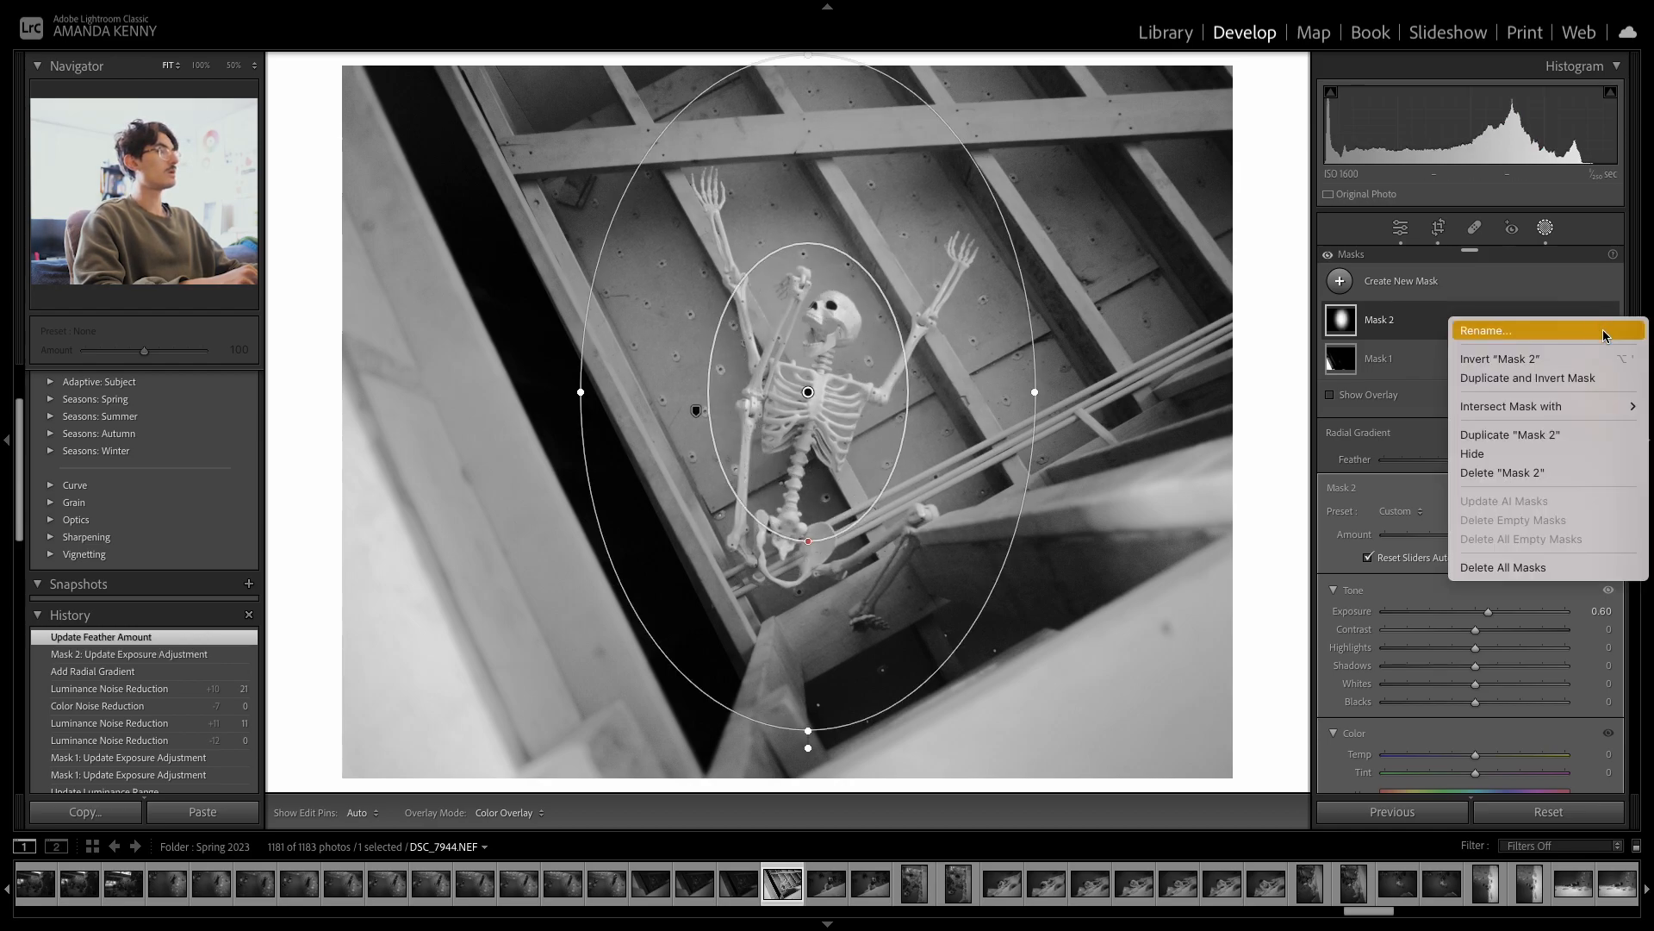
mouse_move(1535, 413)
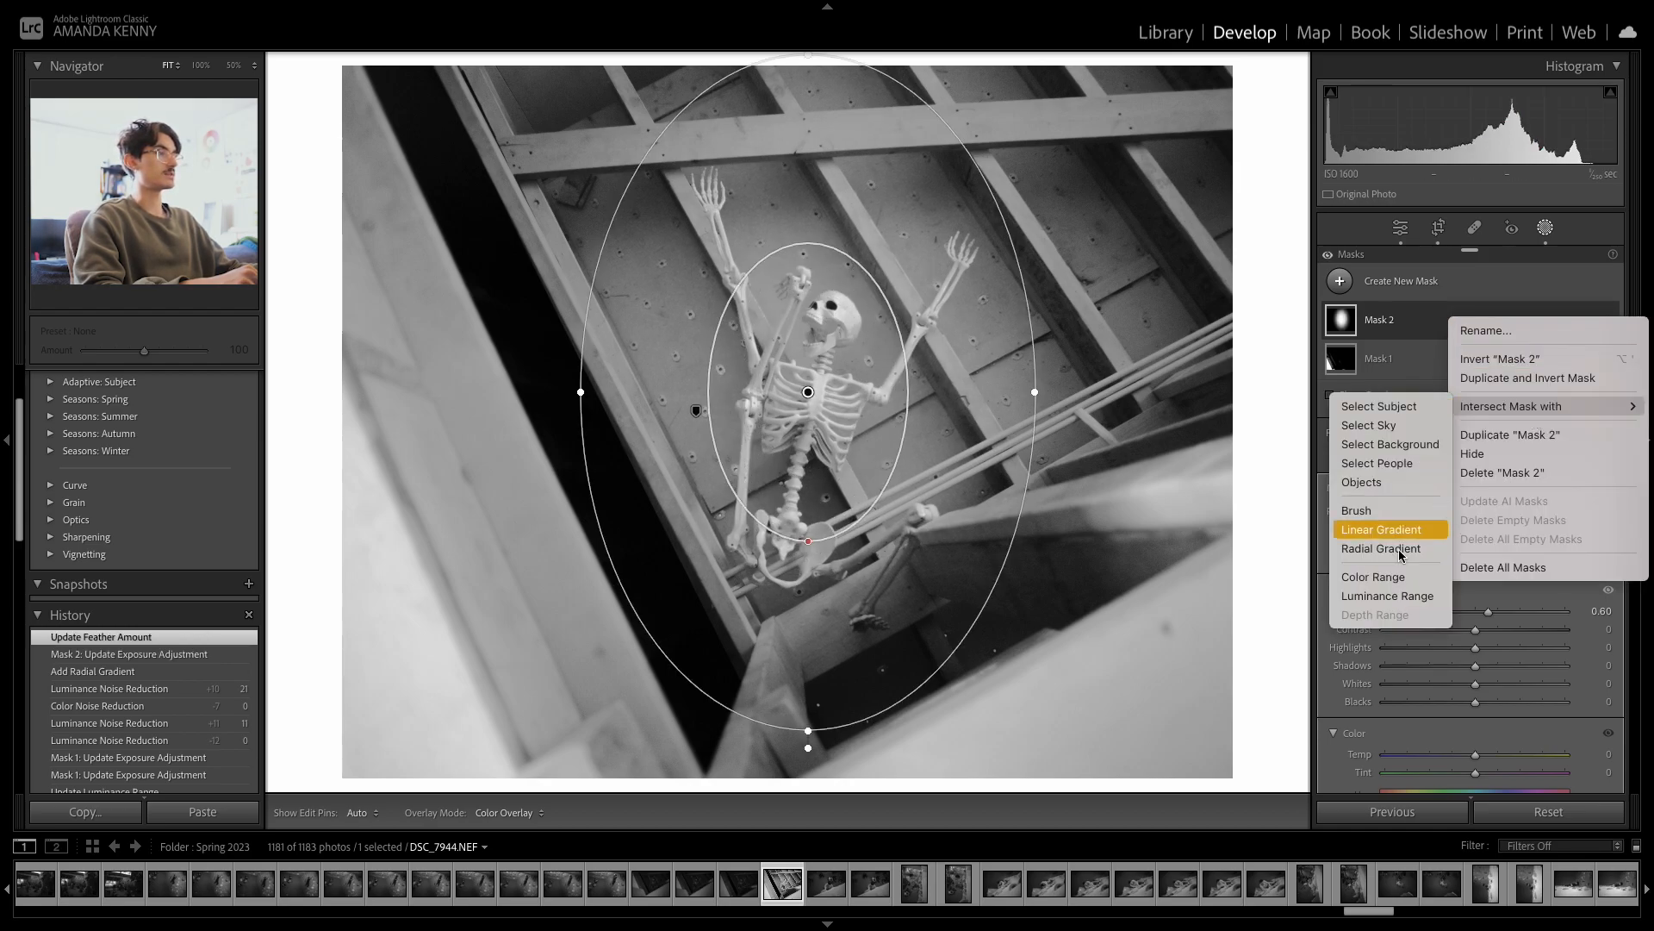
click(1389, 594)
click(835, 387)
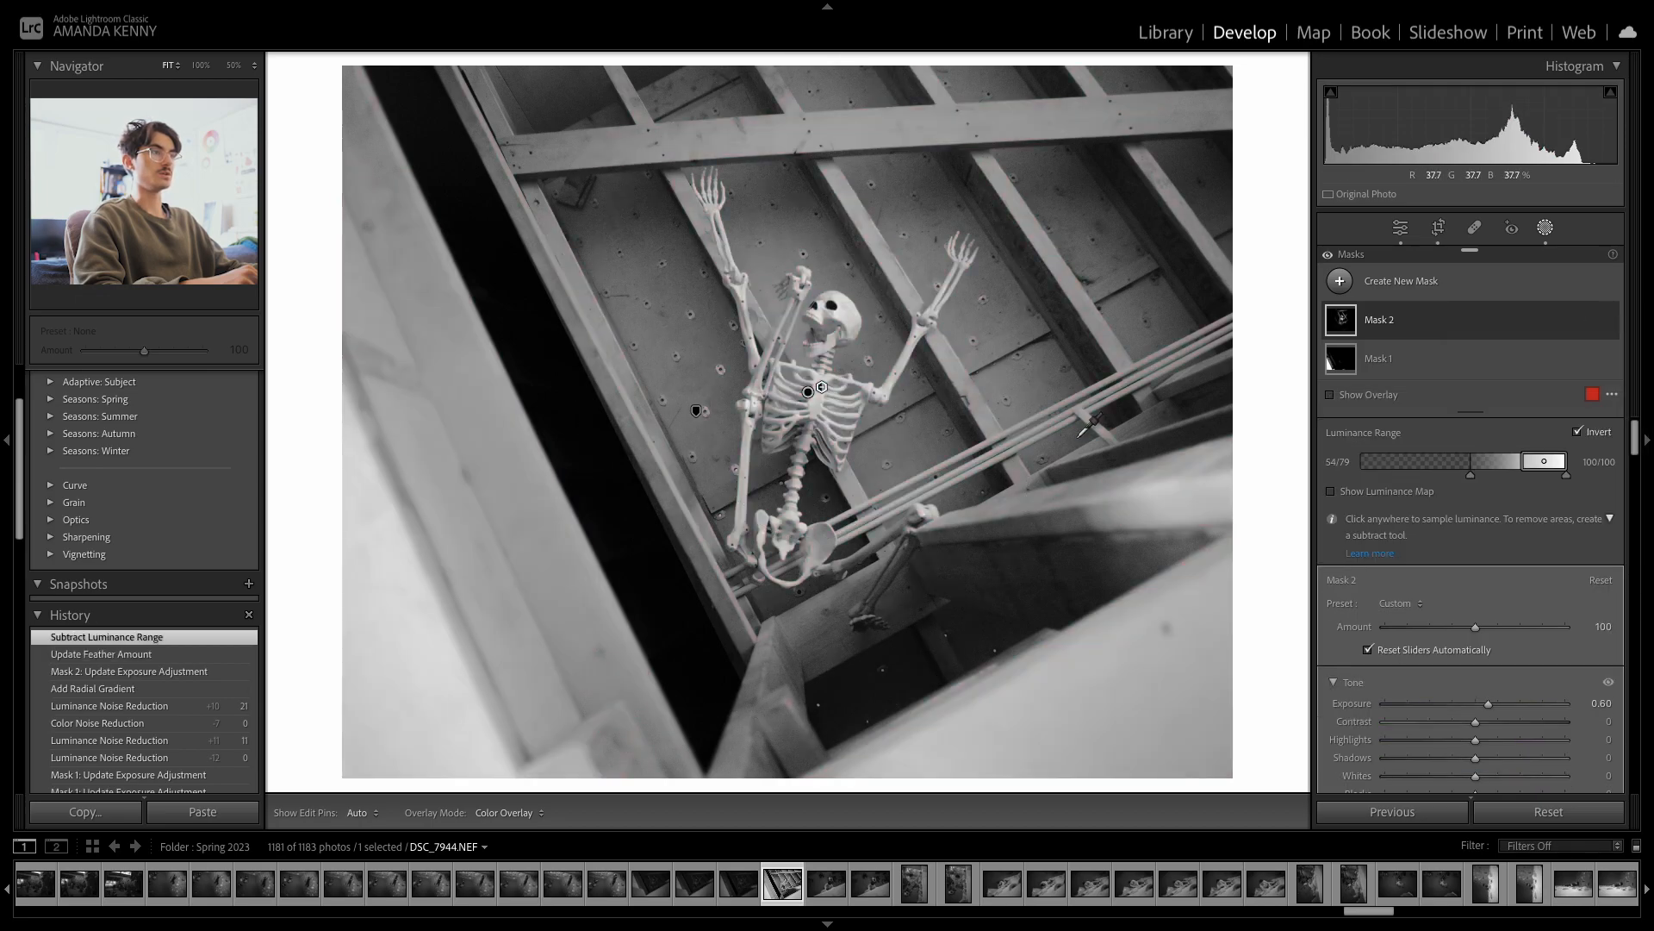
- Check the luminance map and mask overlay, limit the skeleton mask's luminance range to 76/85 through 100/100, and hide the overlay
click(1348, 490)
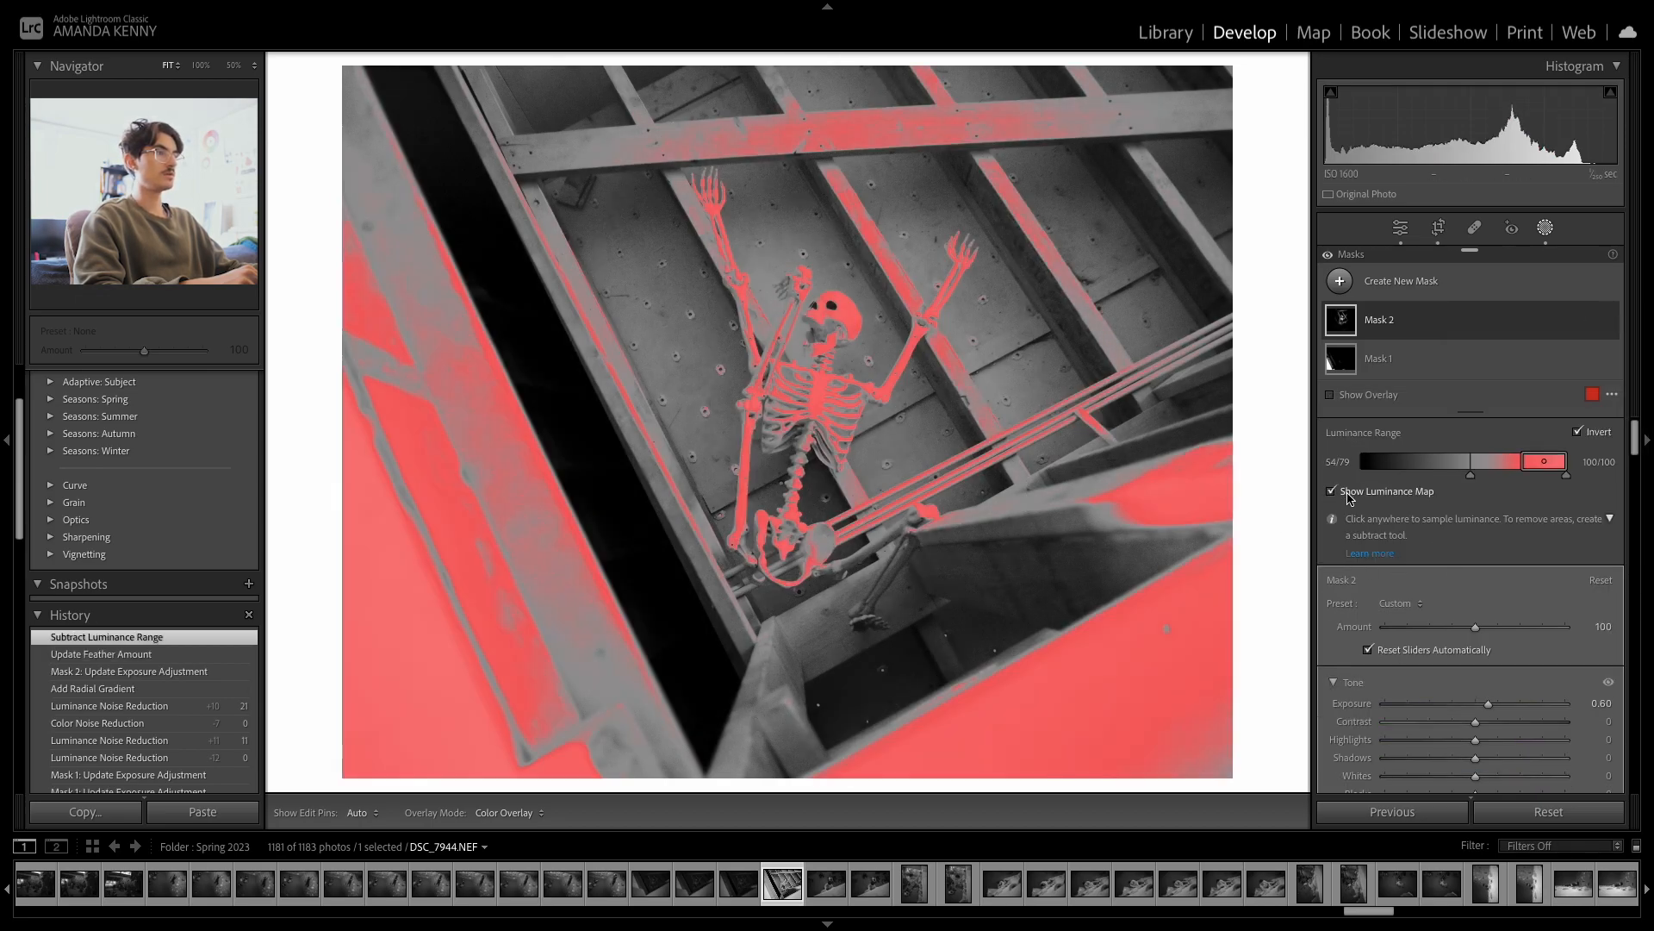
click(1350, 491)
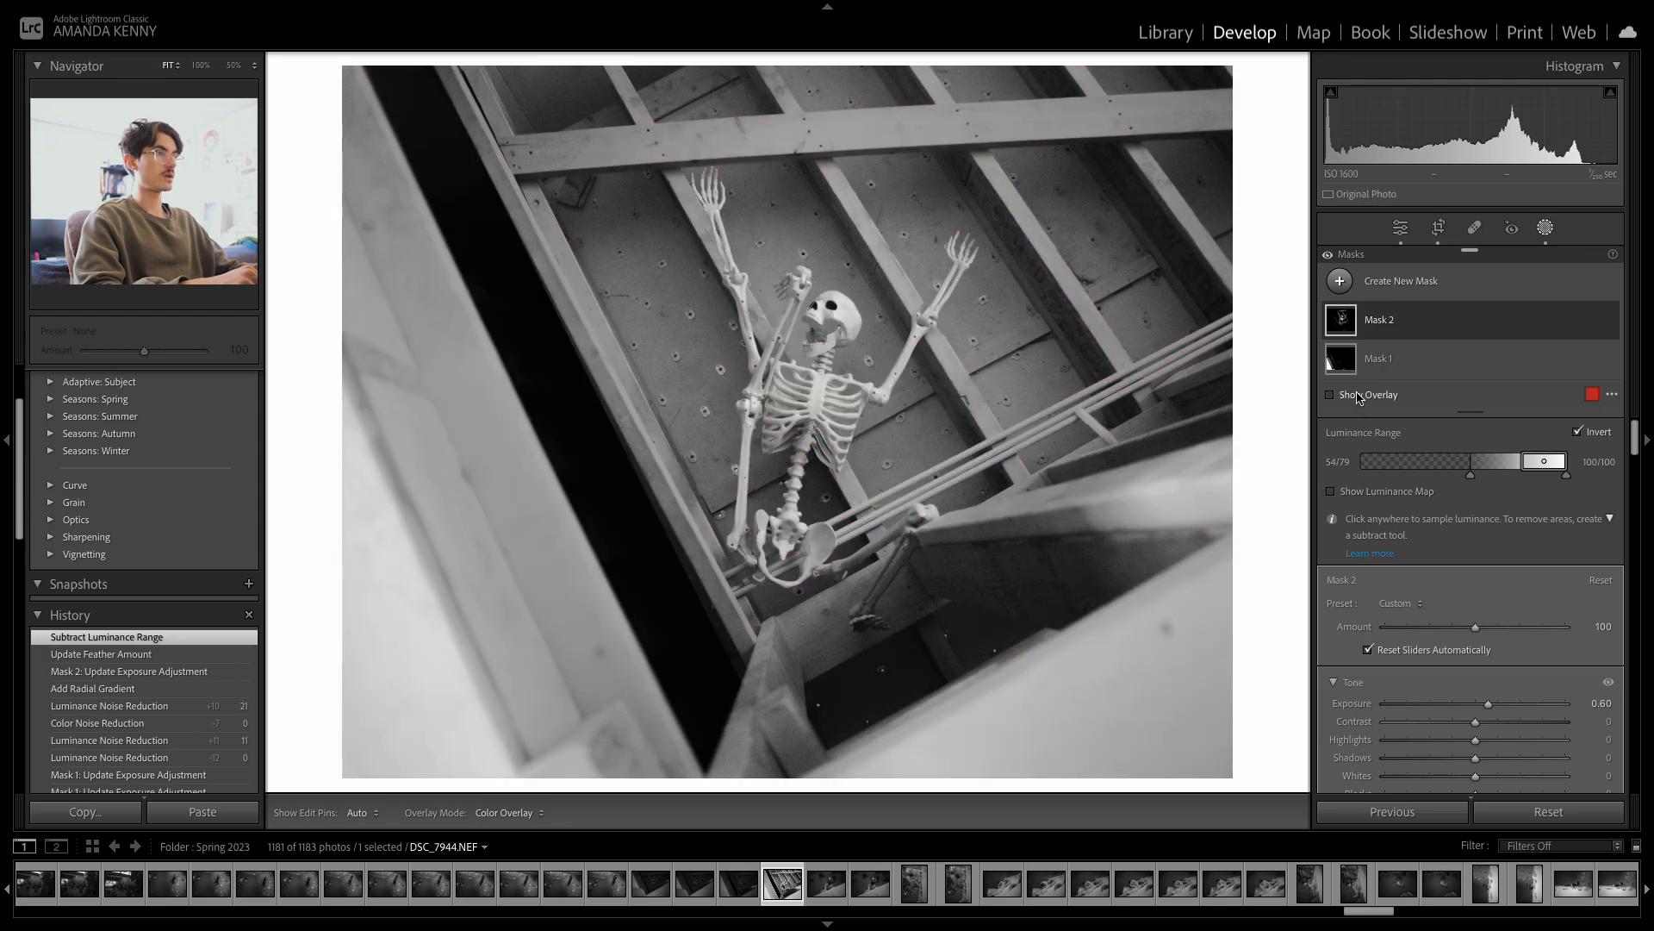
click(1357, 395)
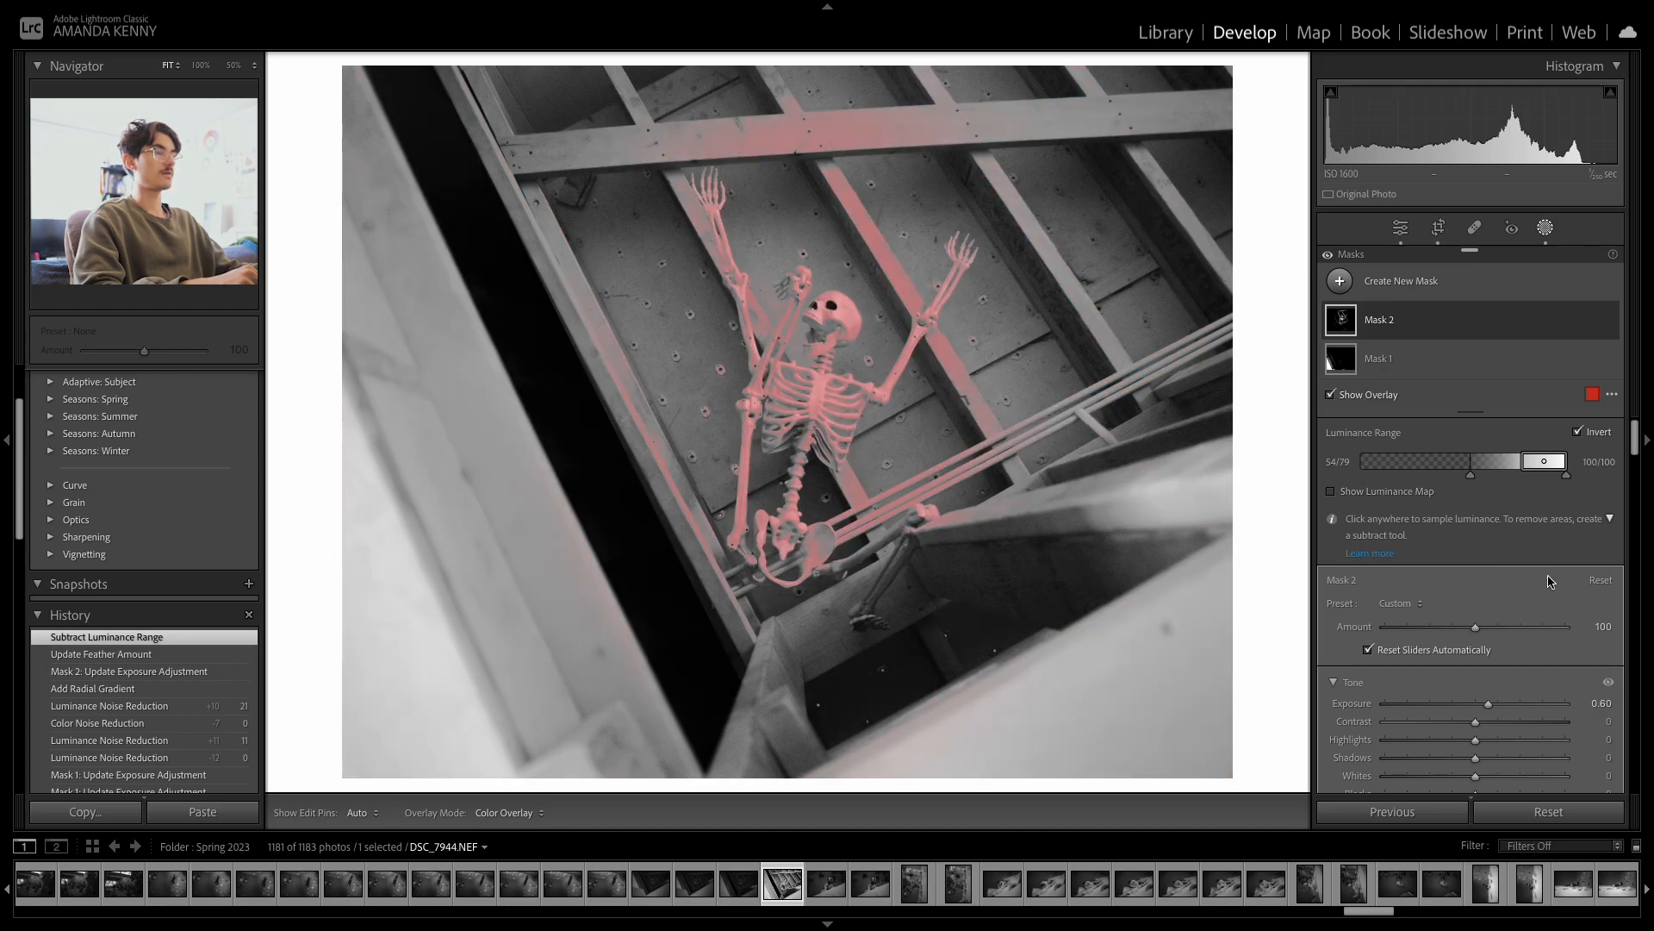
click(1357, 397)
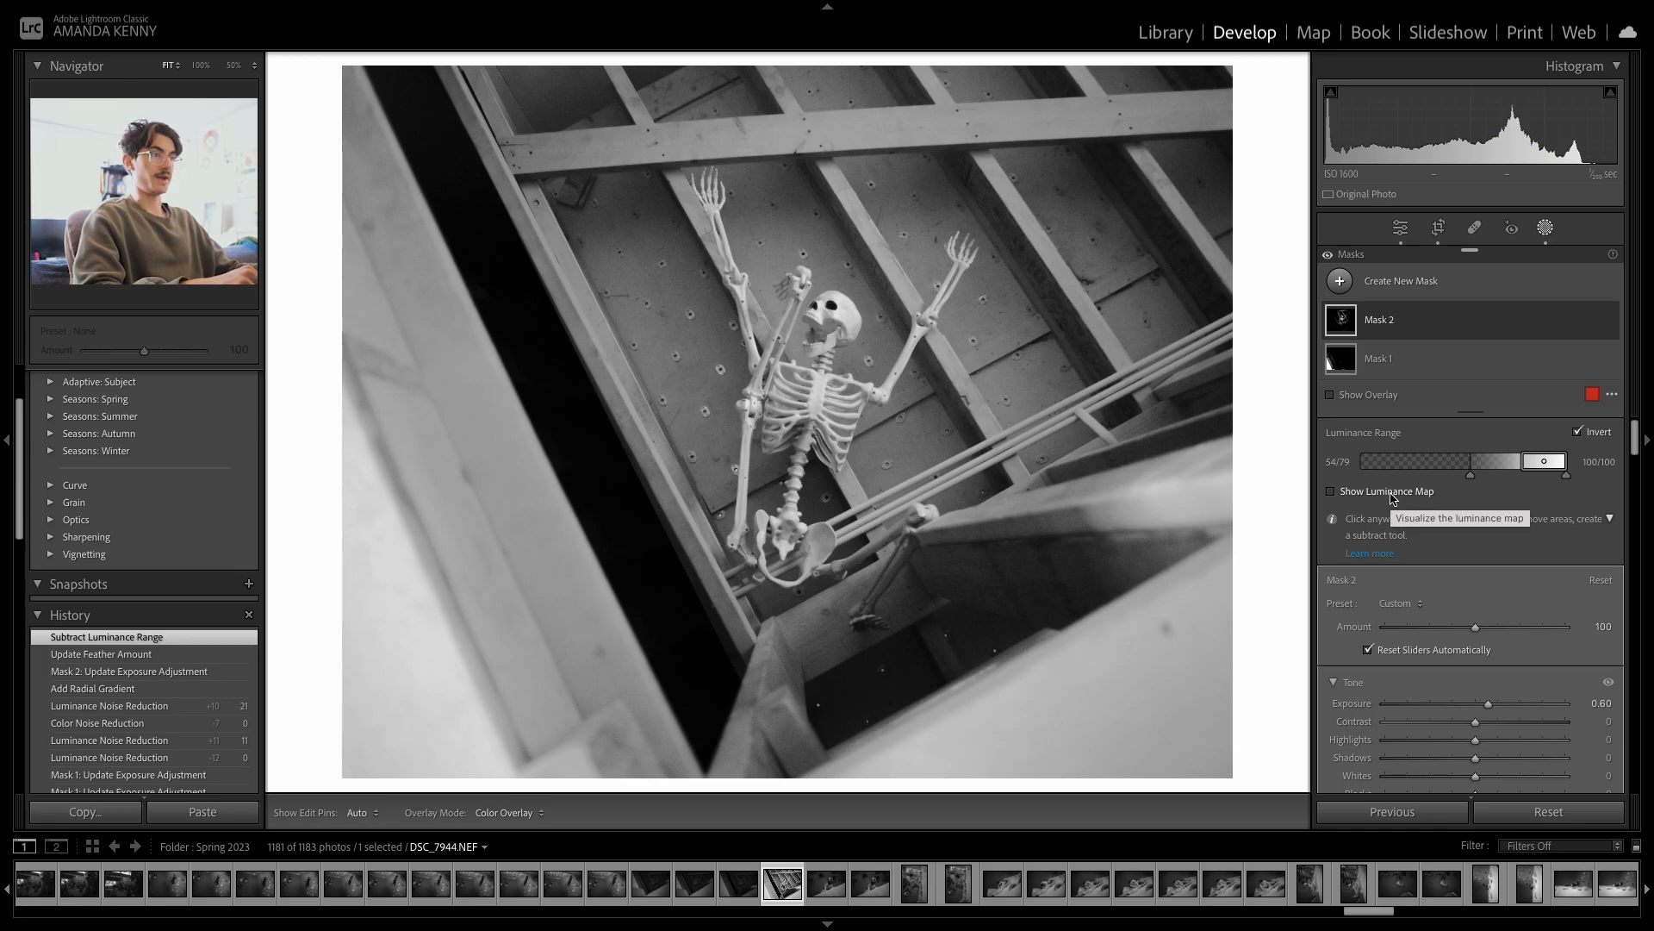
click(1393, 498)
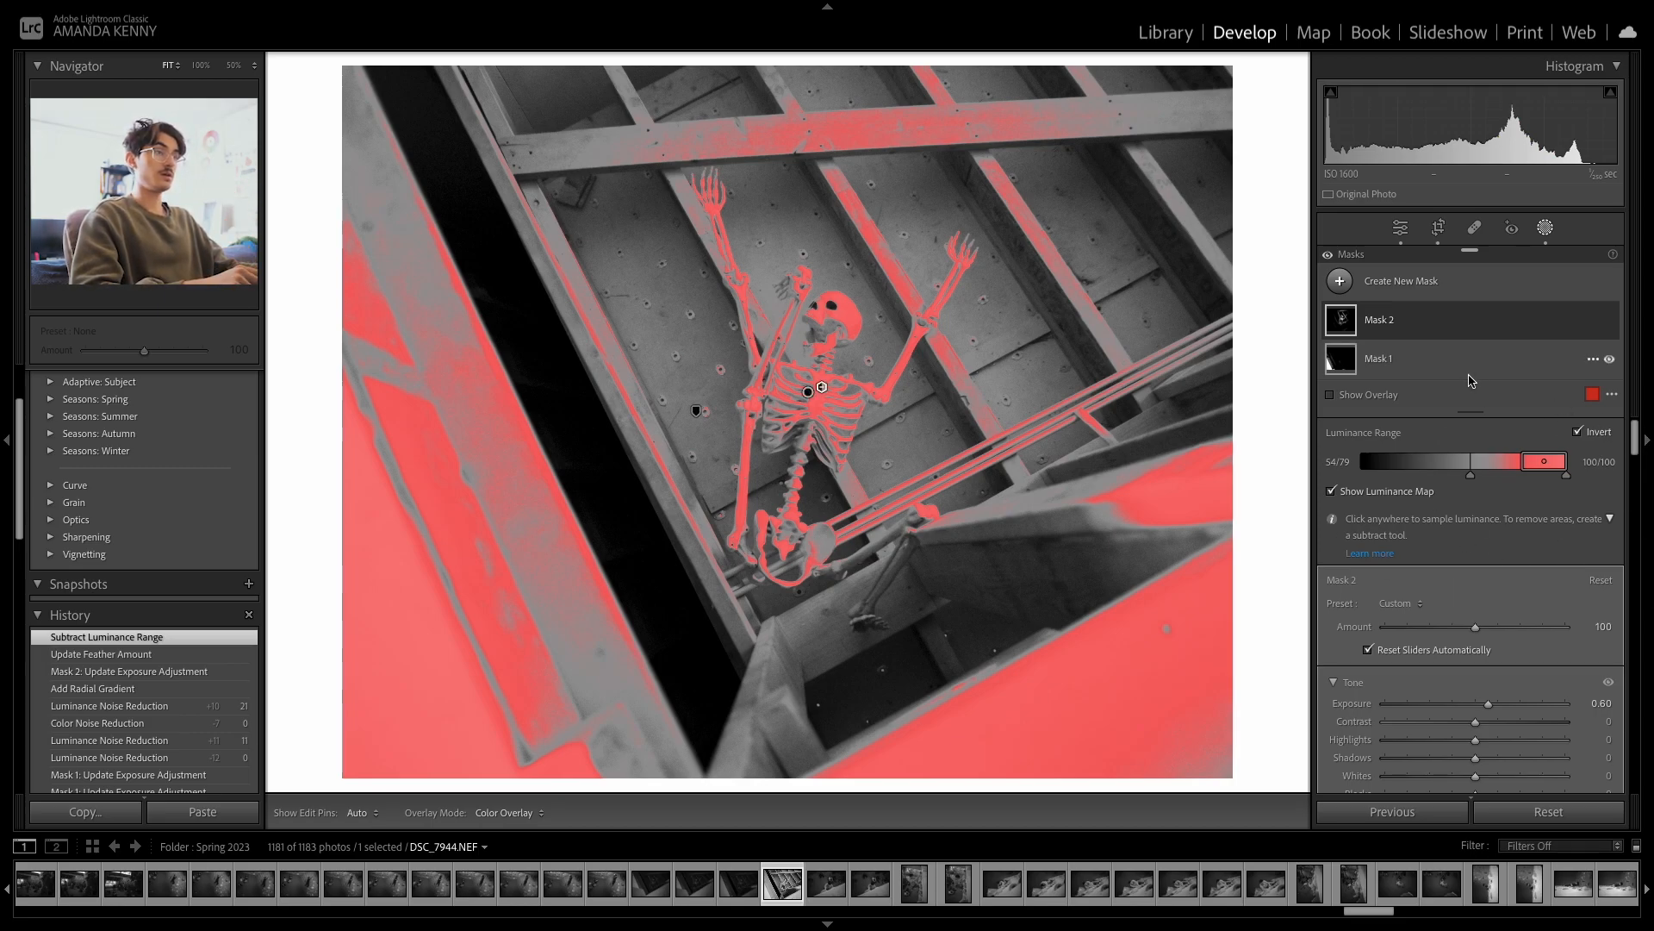
click(1367, 395)
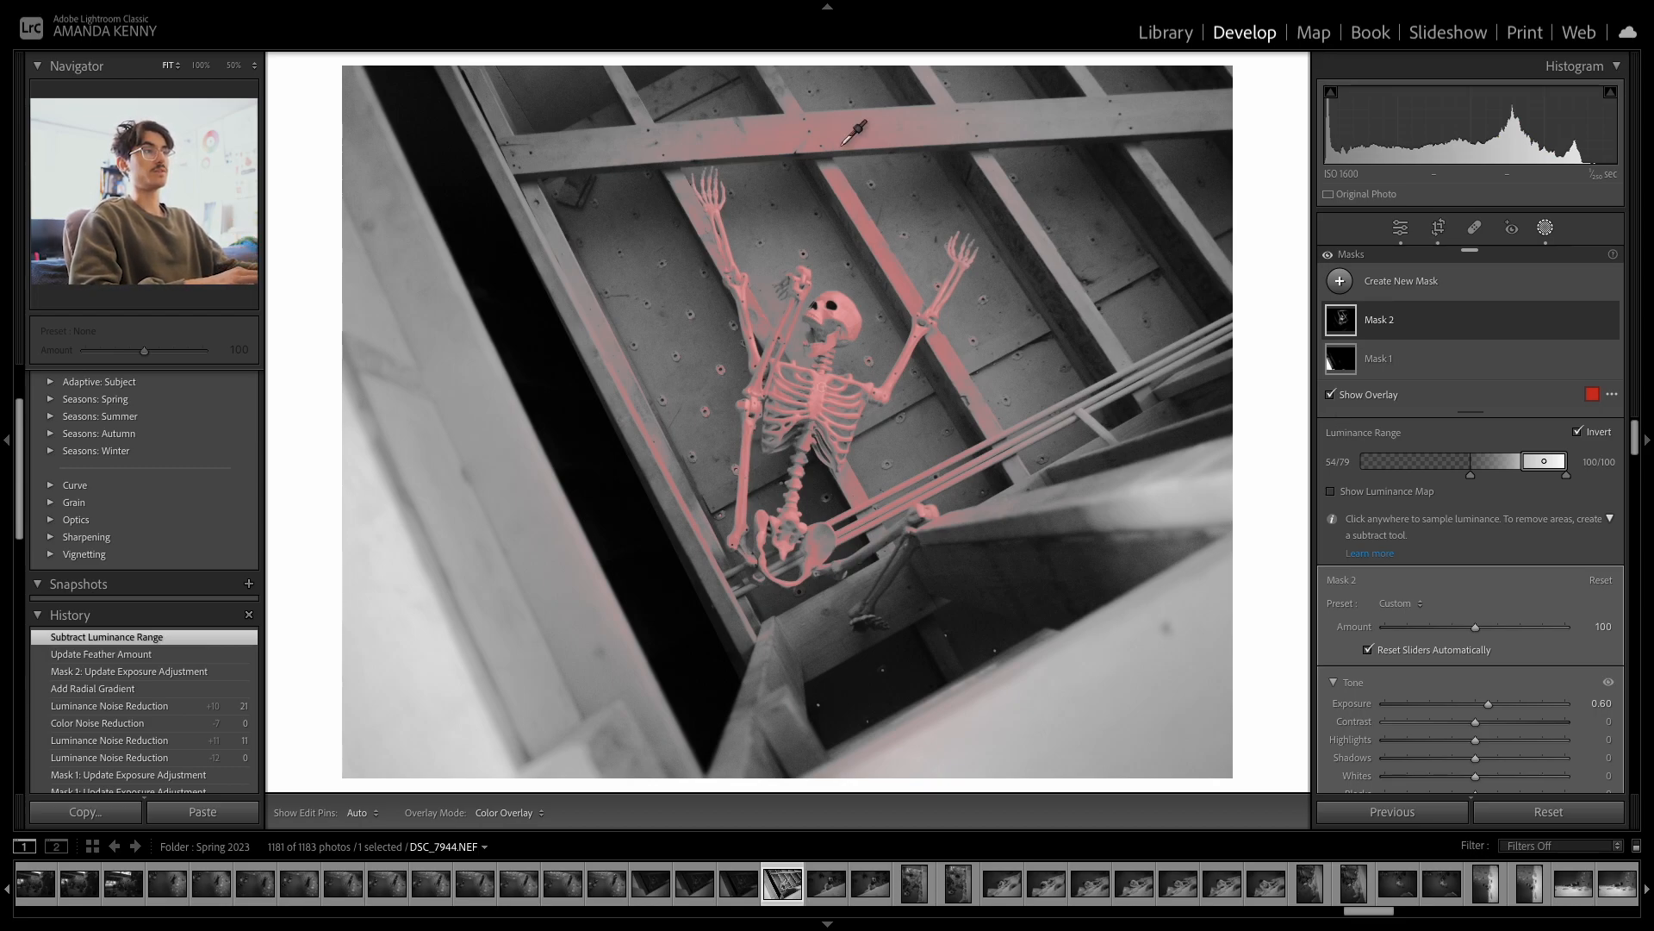
drag(1470, 475, 1519, 476)
click(854, 351)
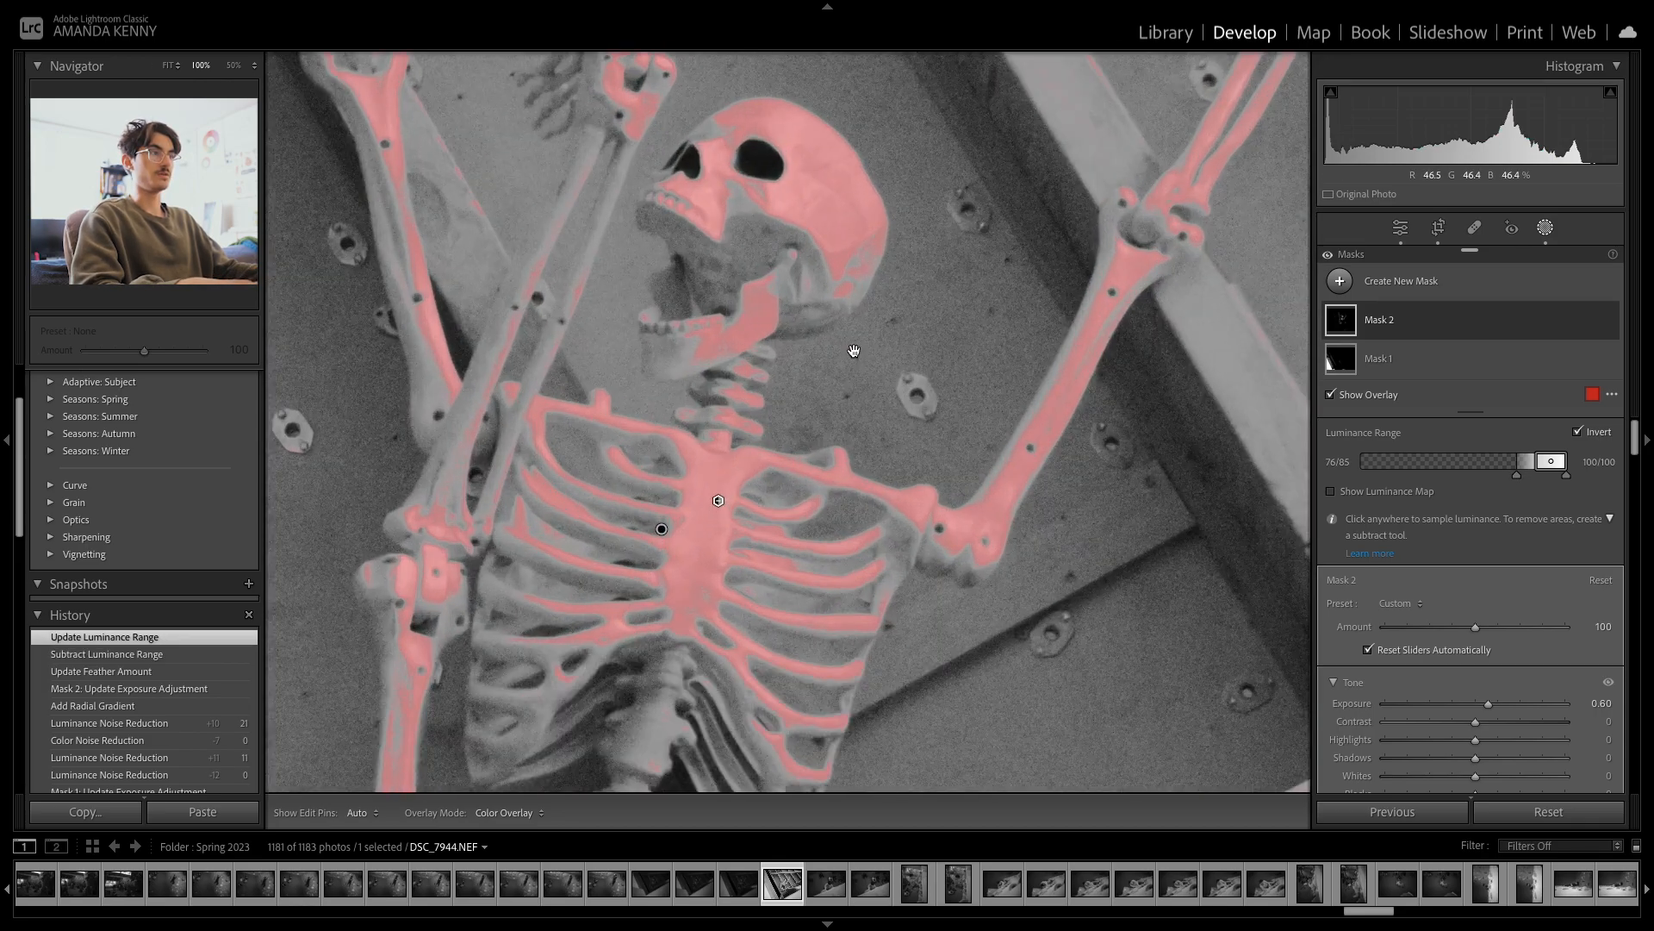
drag(840, 339, 941, 516)
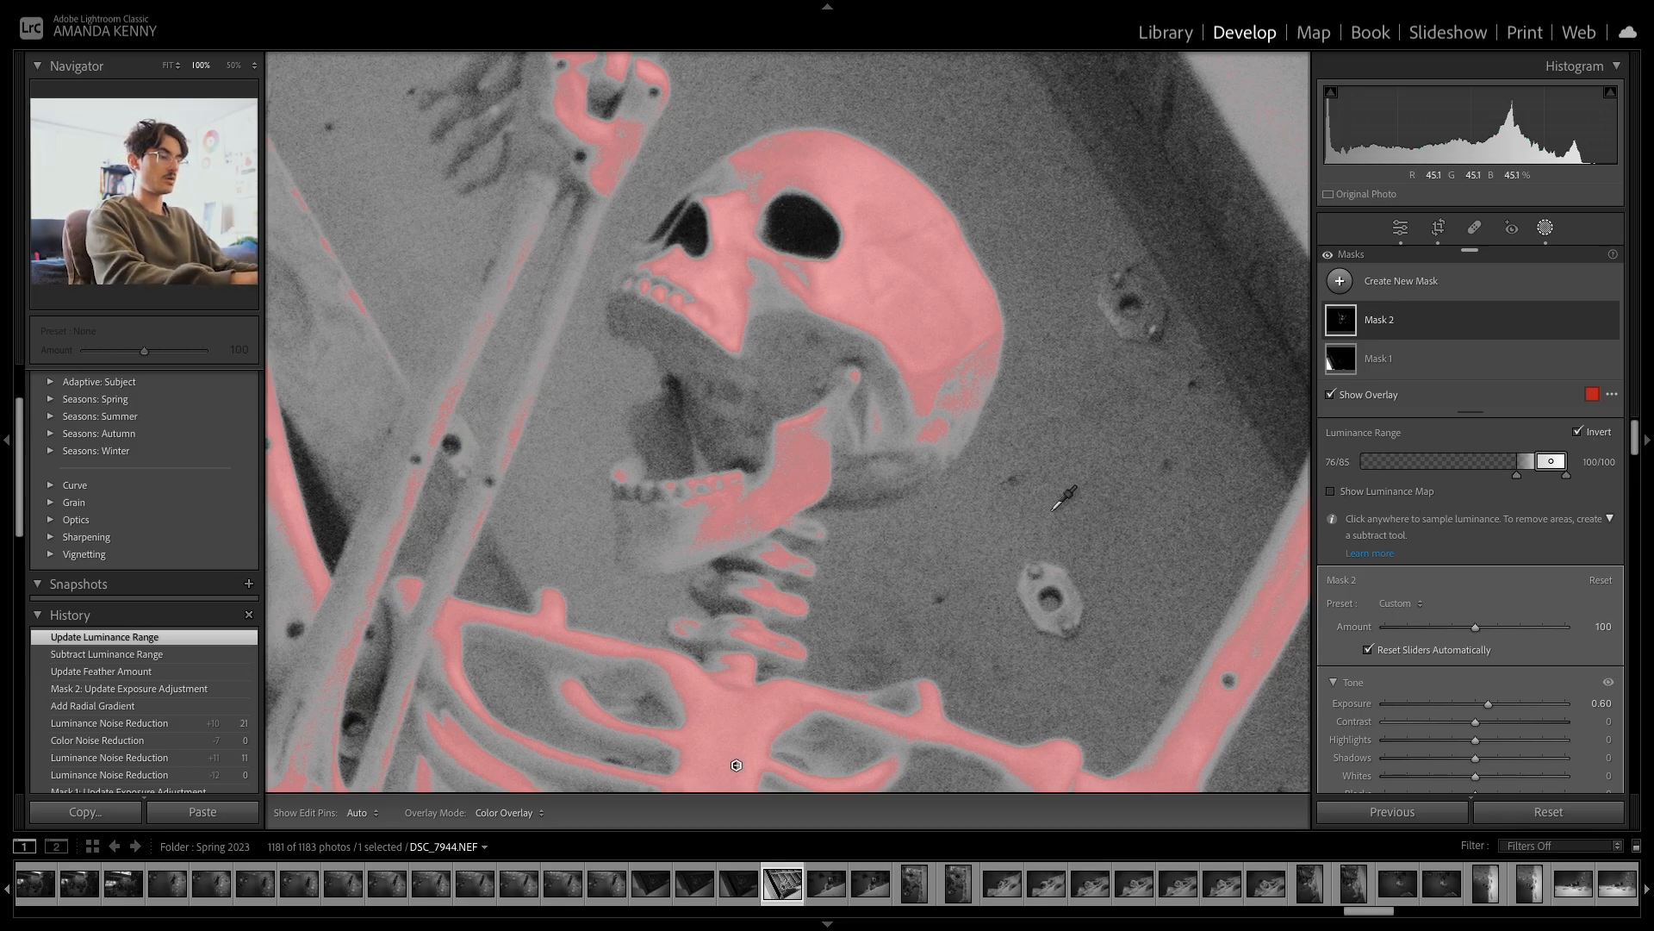
key(o)
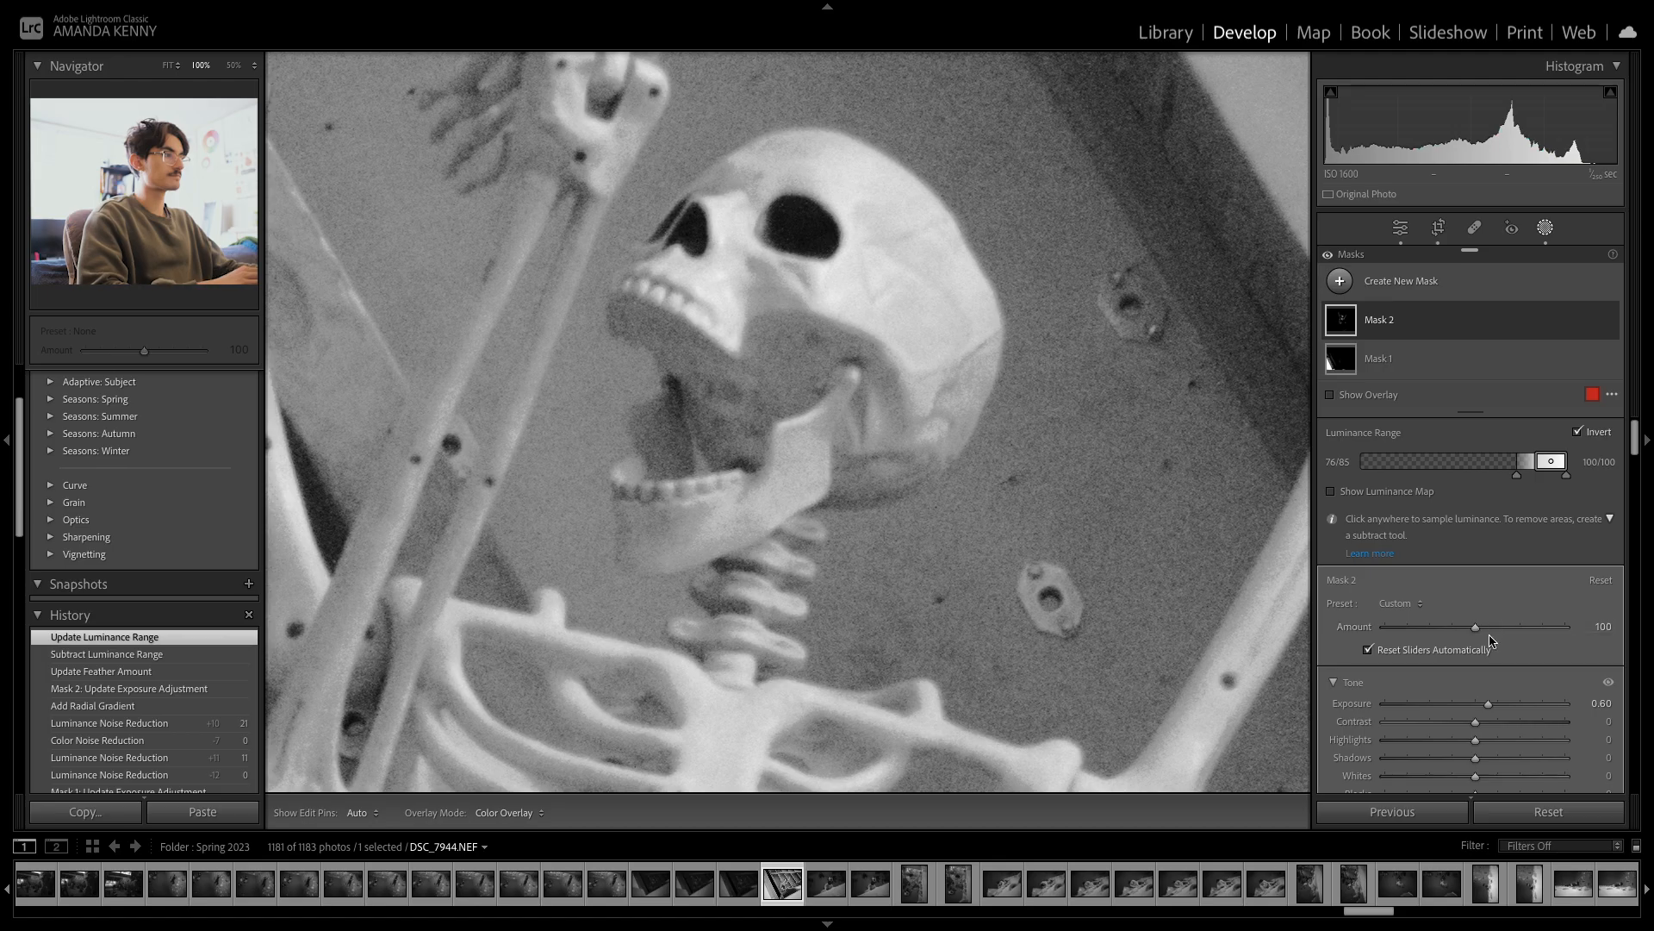
key(z)
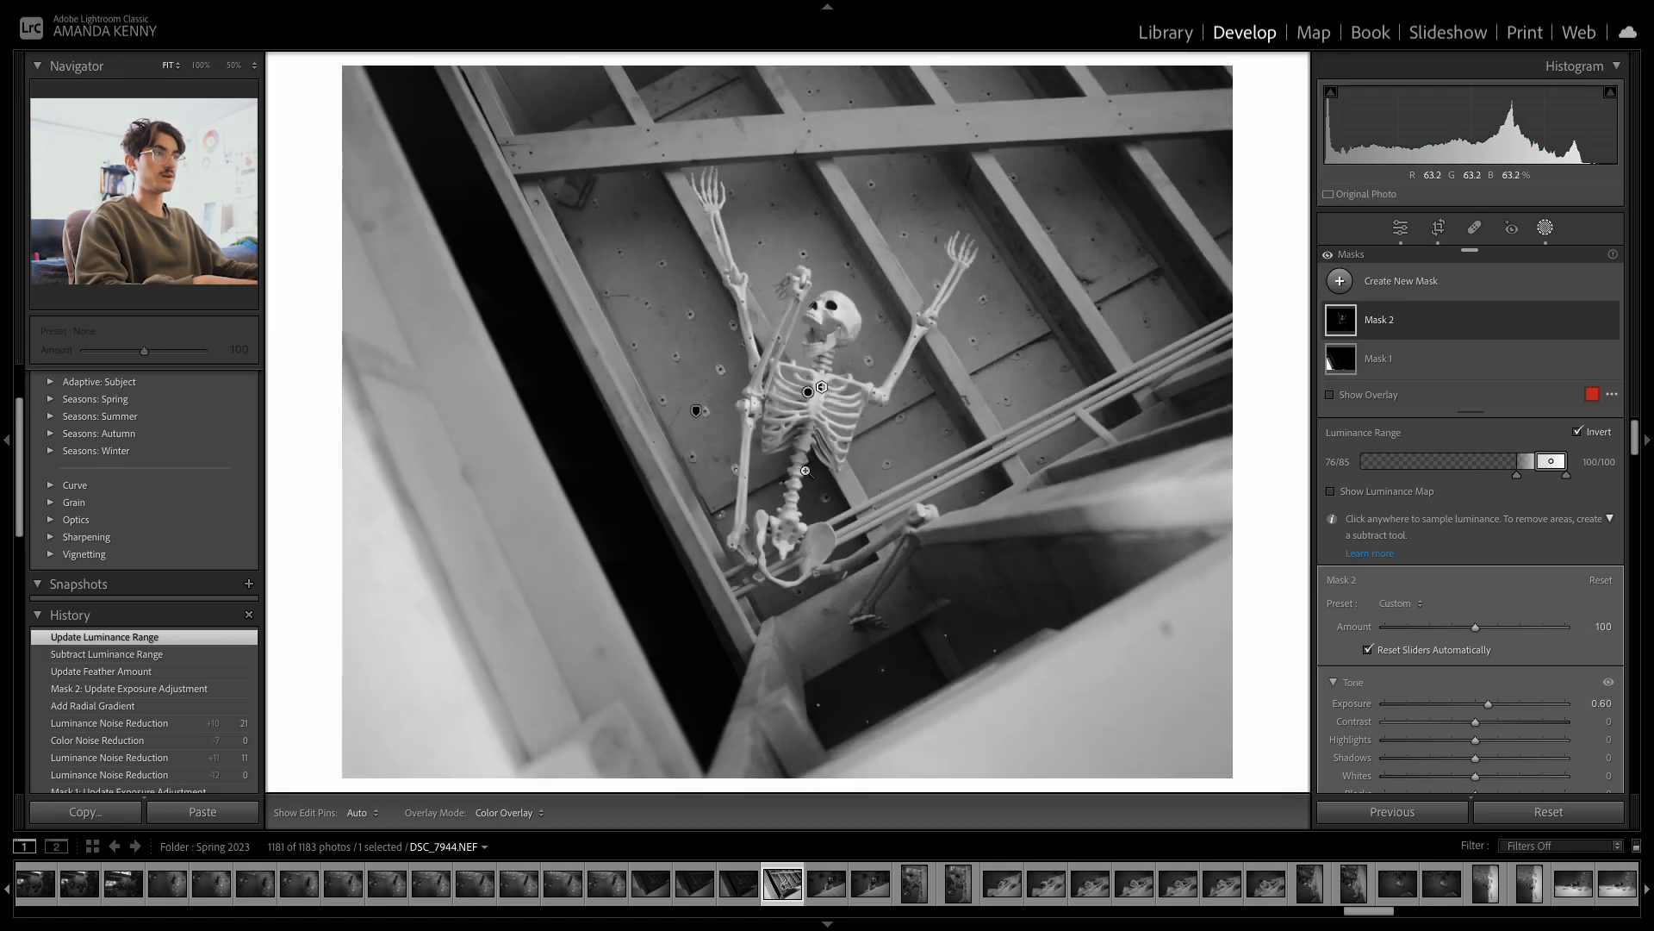
- Test the skeleton mask at Exposure 4.00, settle on 0.75 while viewing the ribs at 100%, and leave masking
drag(1489, 704, 1614, 706)
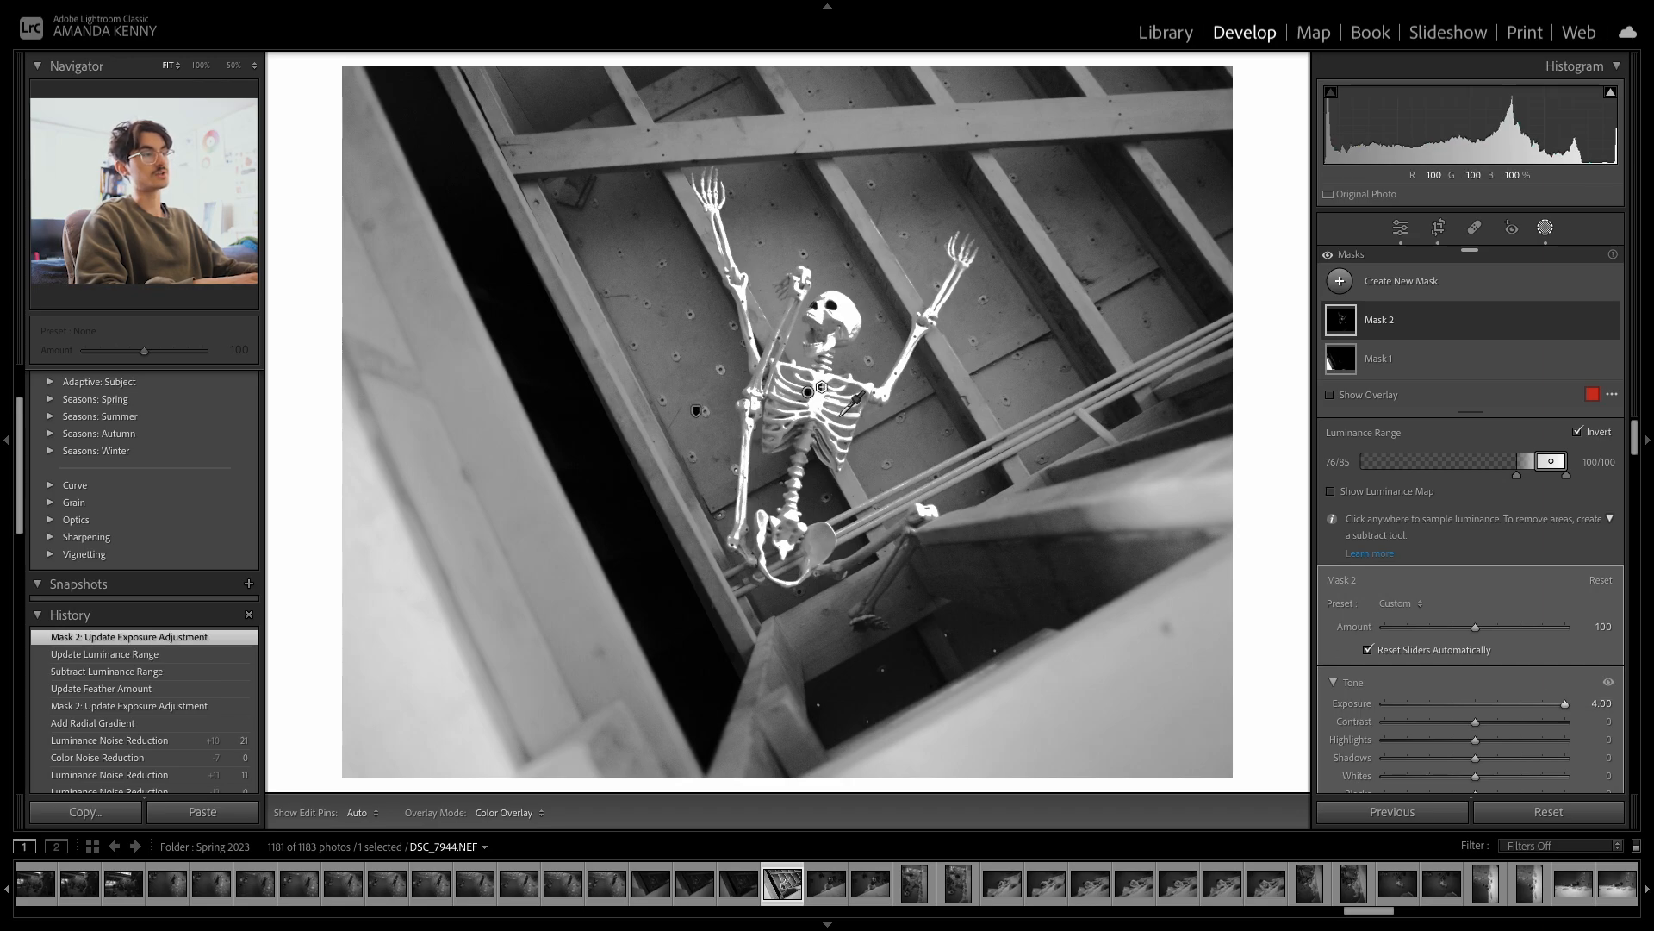
key(z)
drag(1566, 704, 1499, 714)
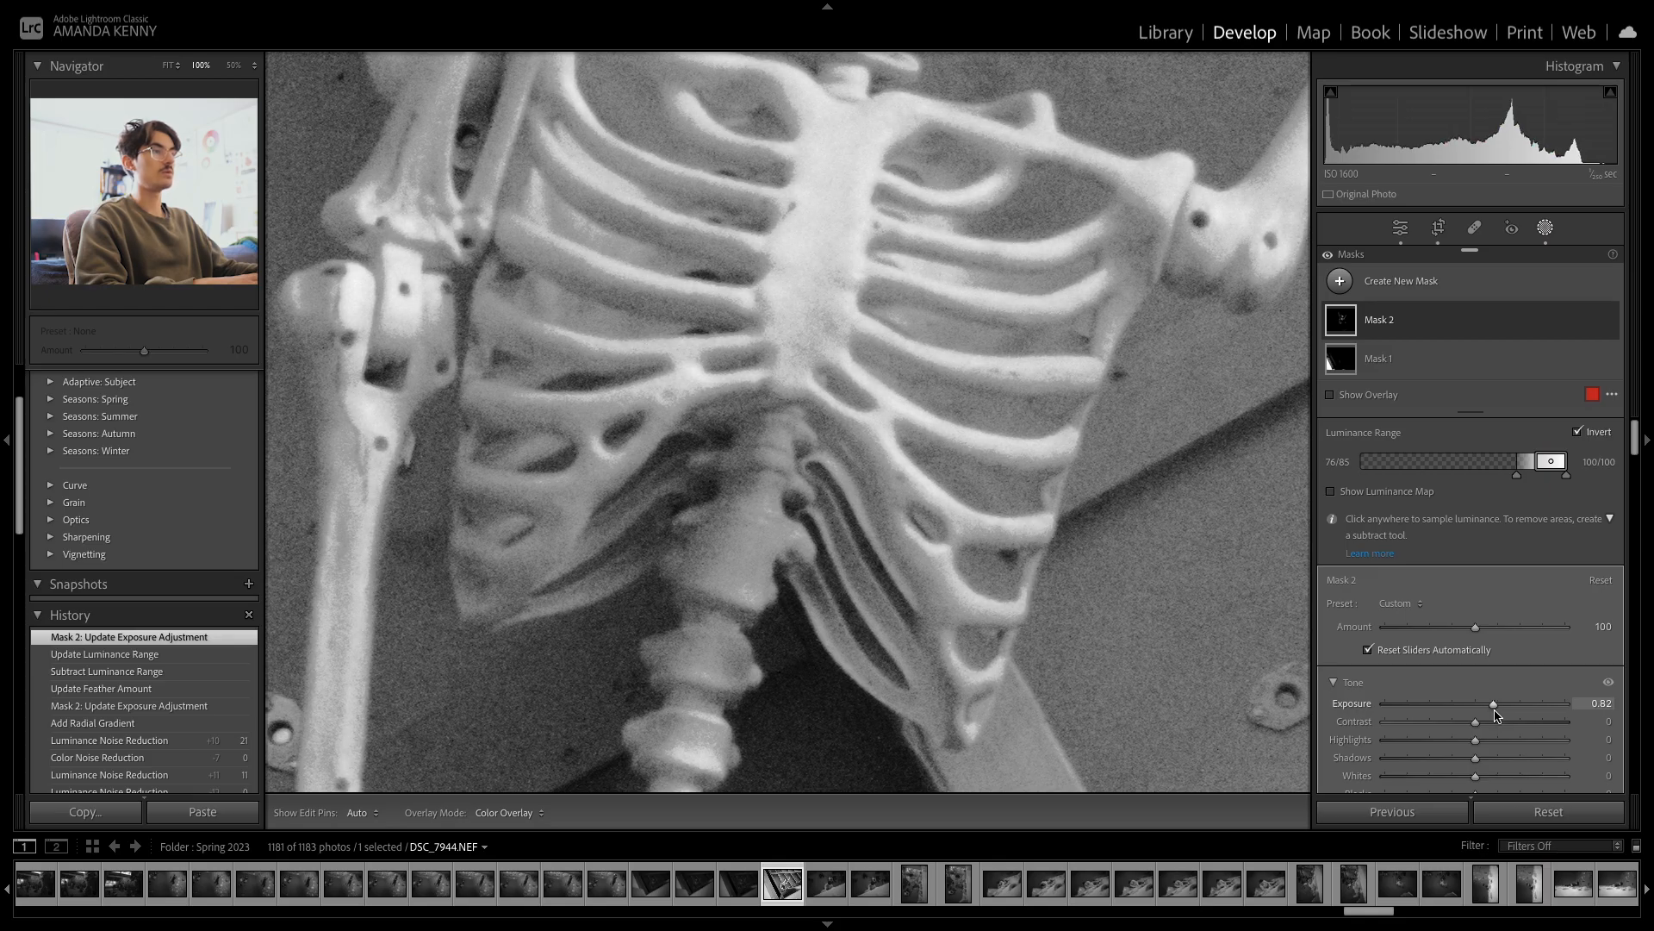
drag(1495, 714, 1495, 714)
key(z)
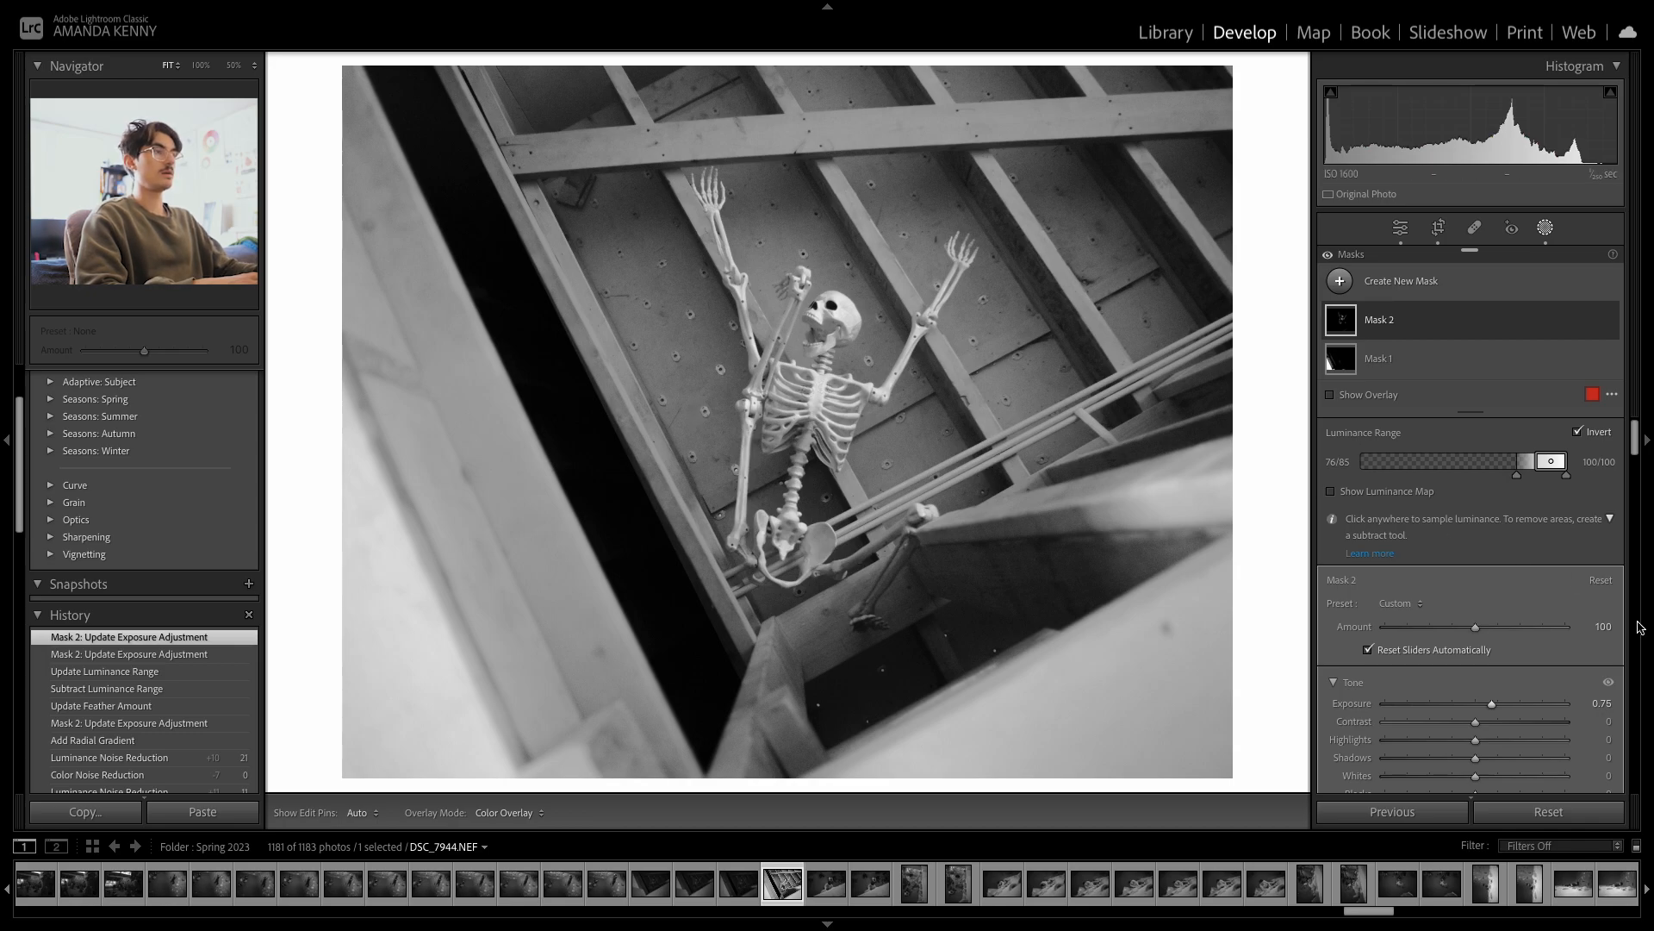
key(shift+w)
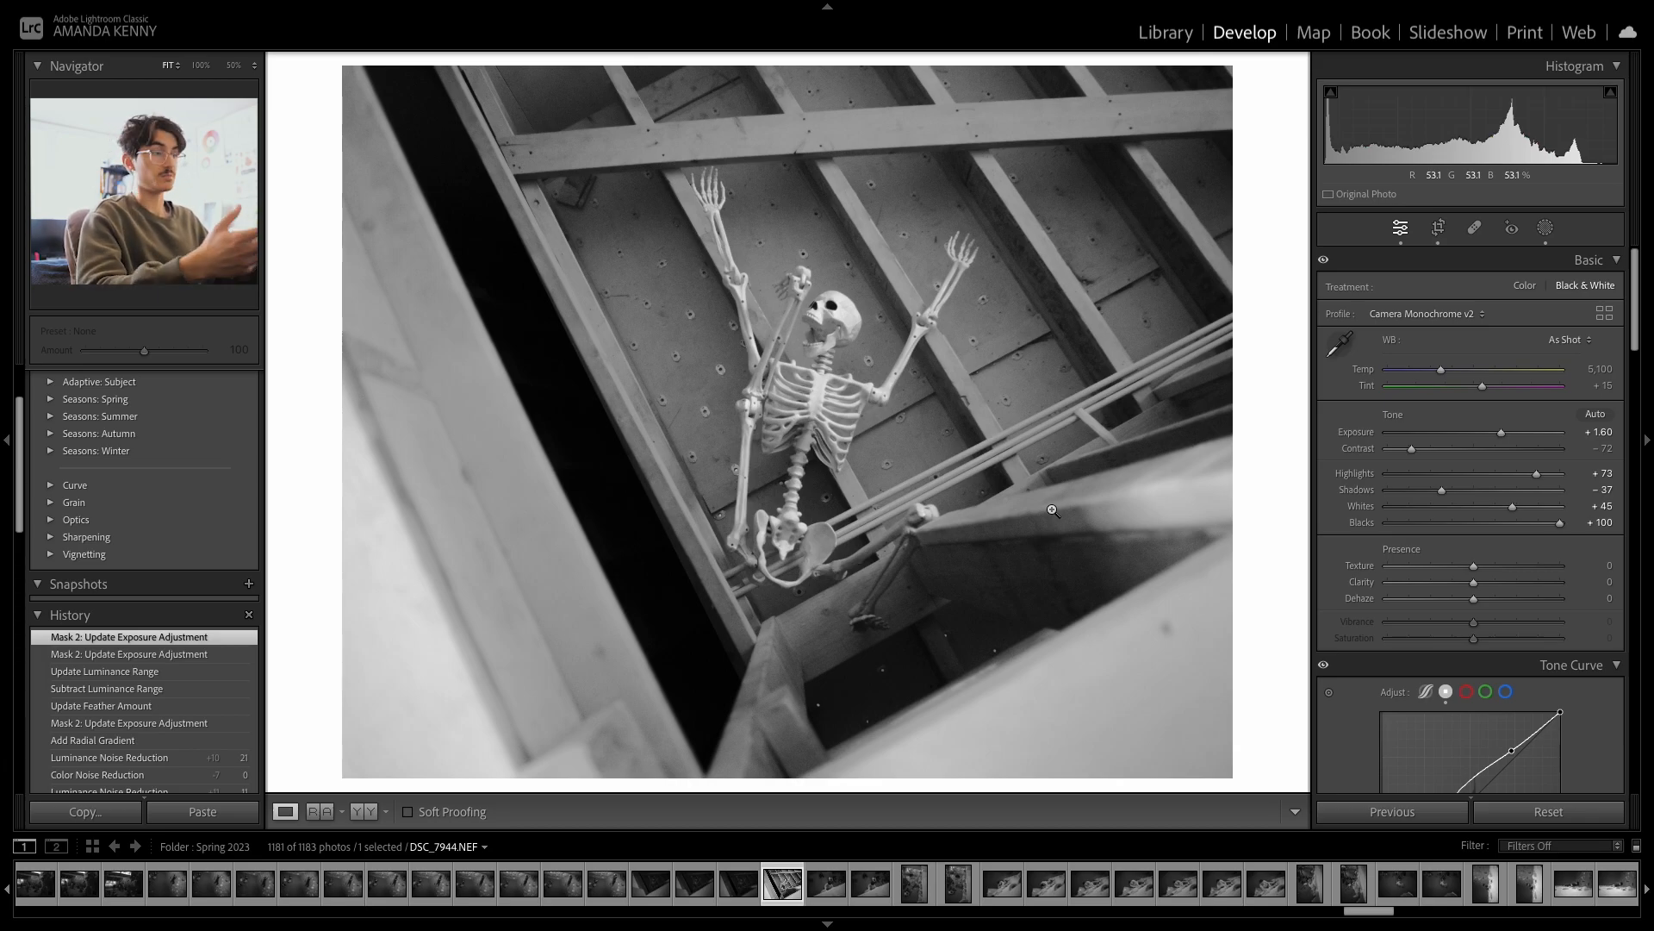
- Compare the photo with its unedited version and inspect the skeleton up close
key(backslash)
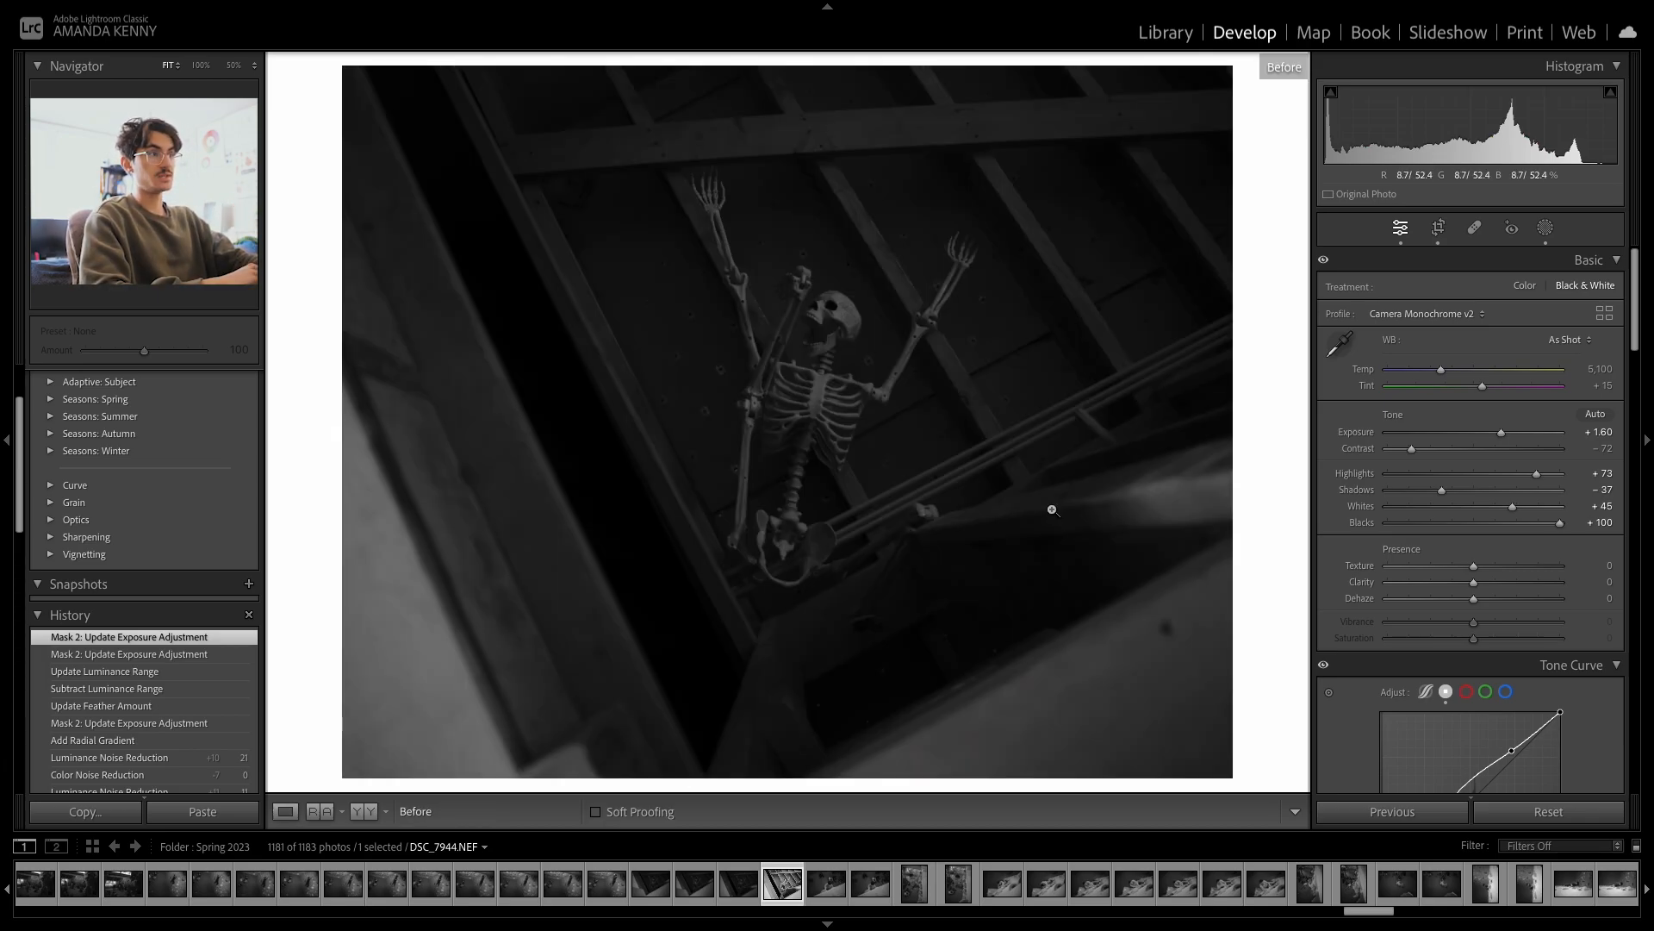
key(backslash)
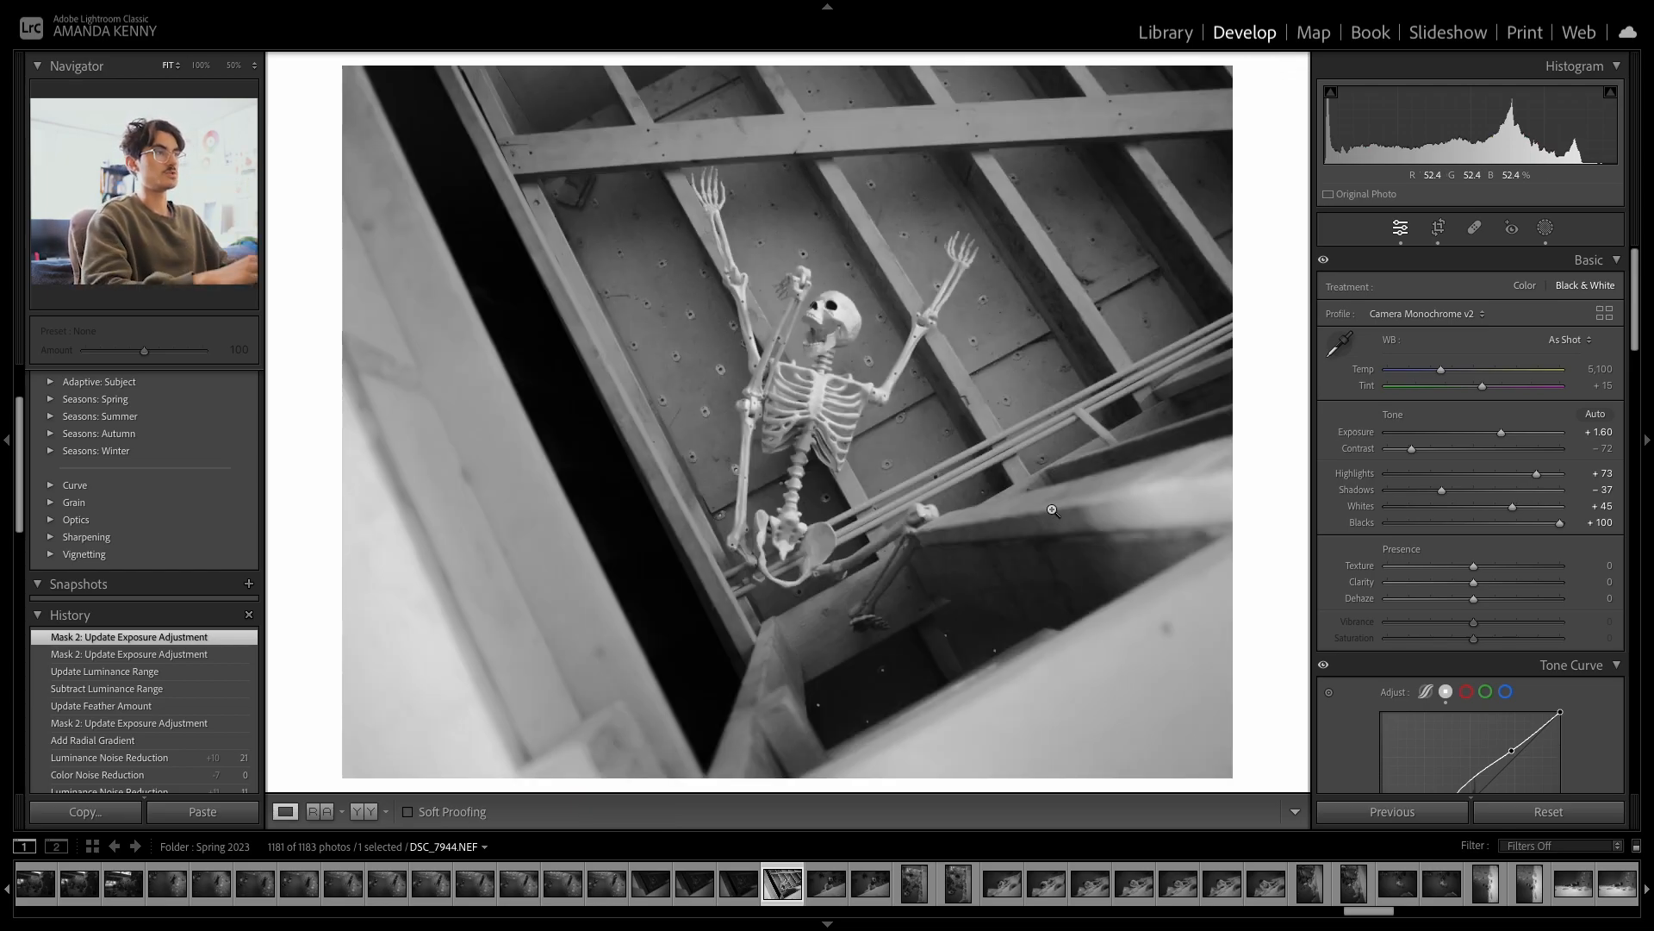
click(751, 389)
drag(741, 392, 993, 532)
click(774, 502)
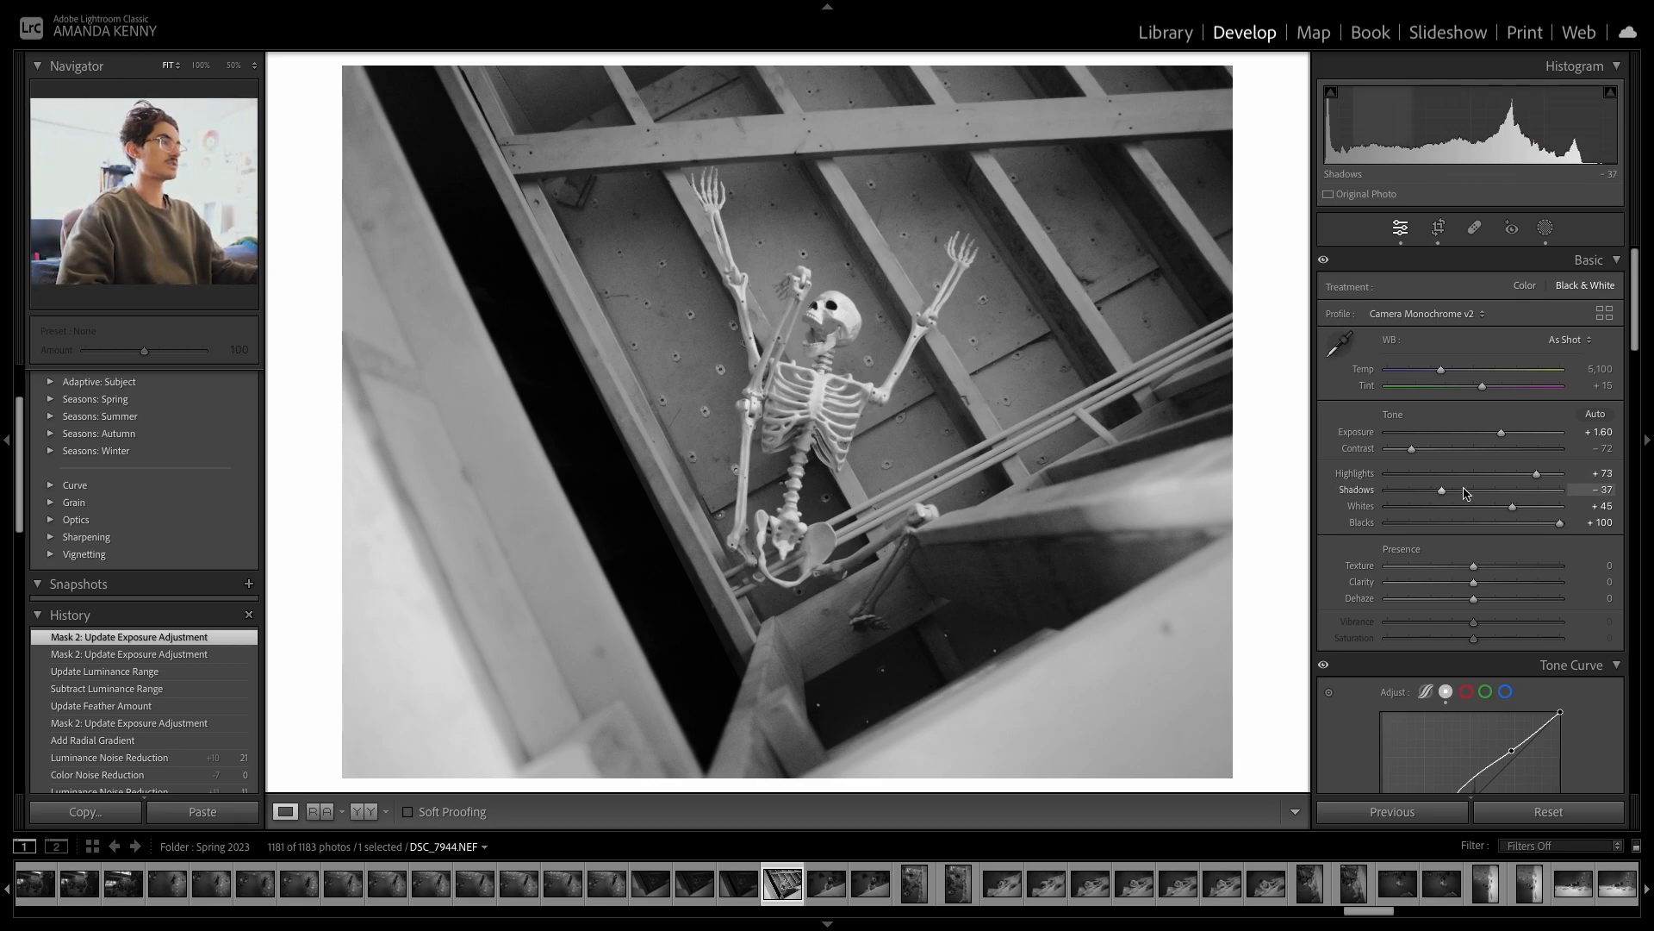
- Add a radial gradient mask centred on the skeleton, invert it to cover the surroundings, and set its Exposure to -4.00
click(1432, 233)
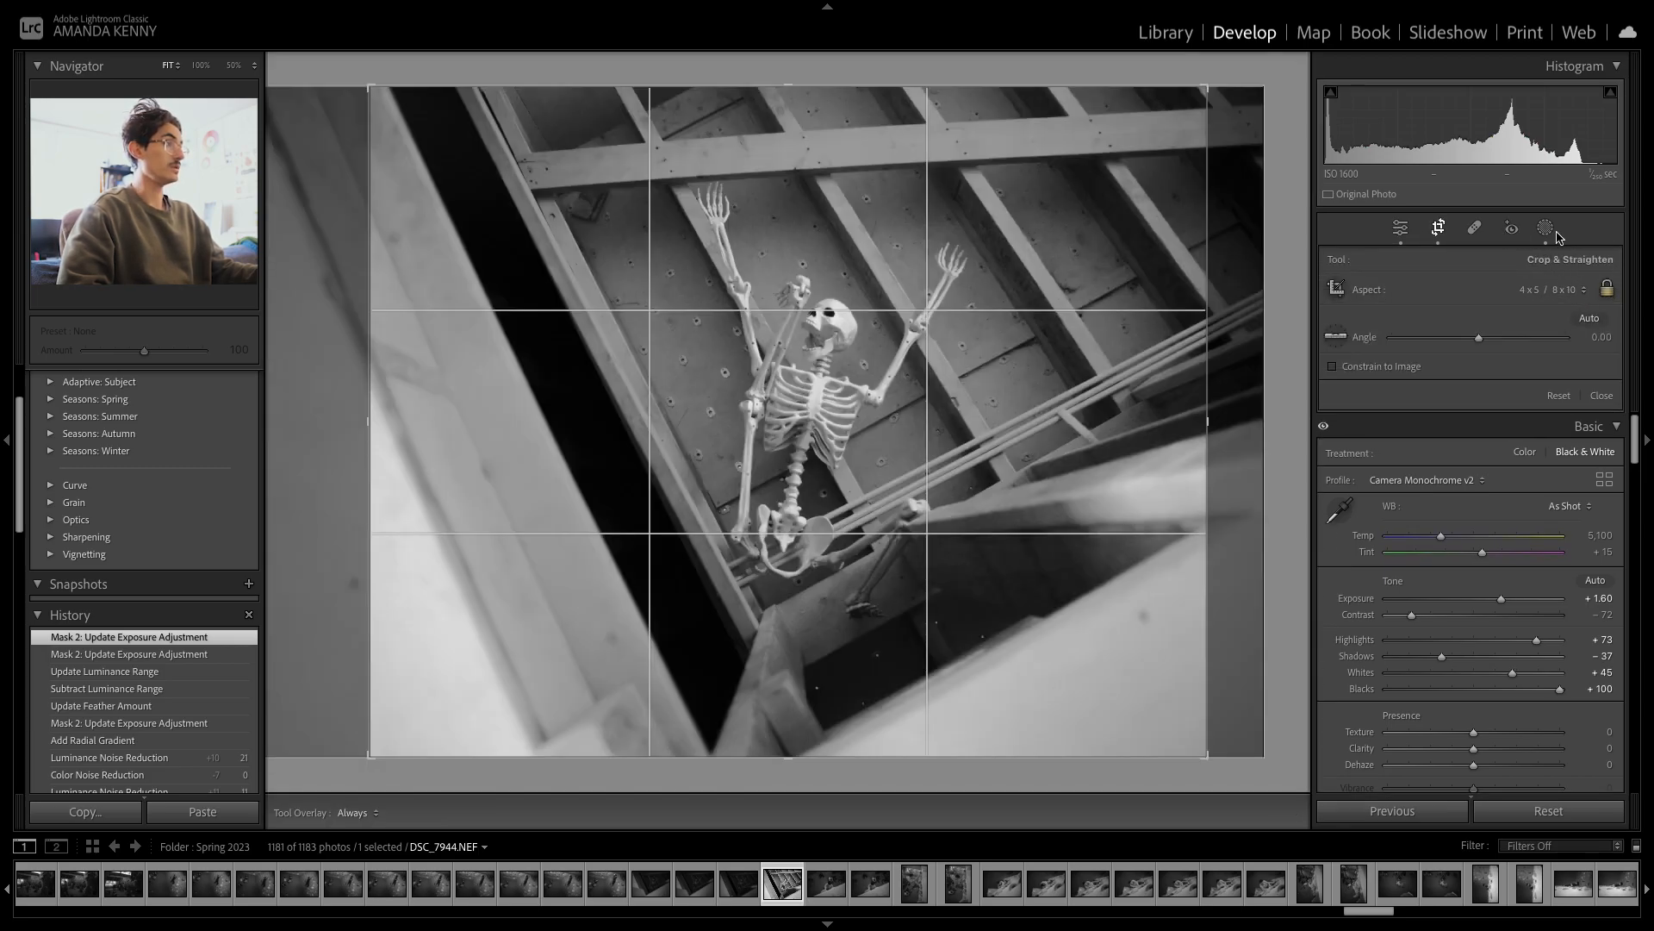
click(1551, 231)
click(1384, 287)
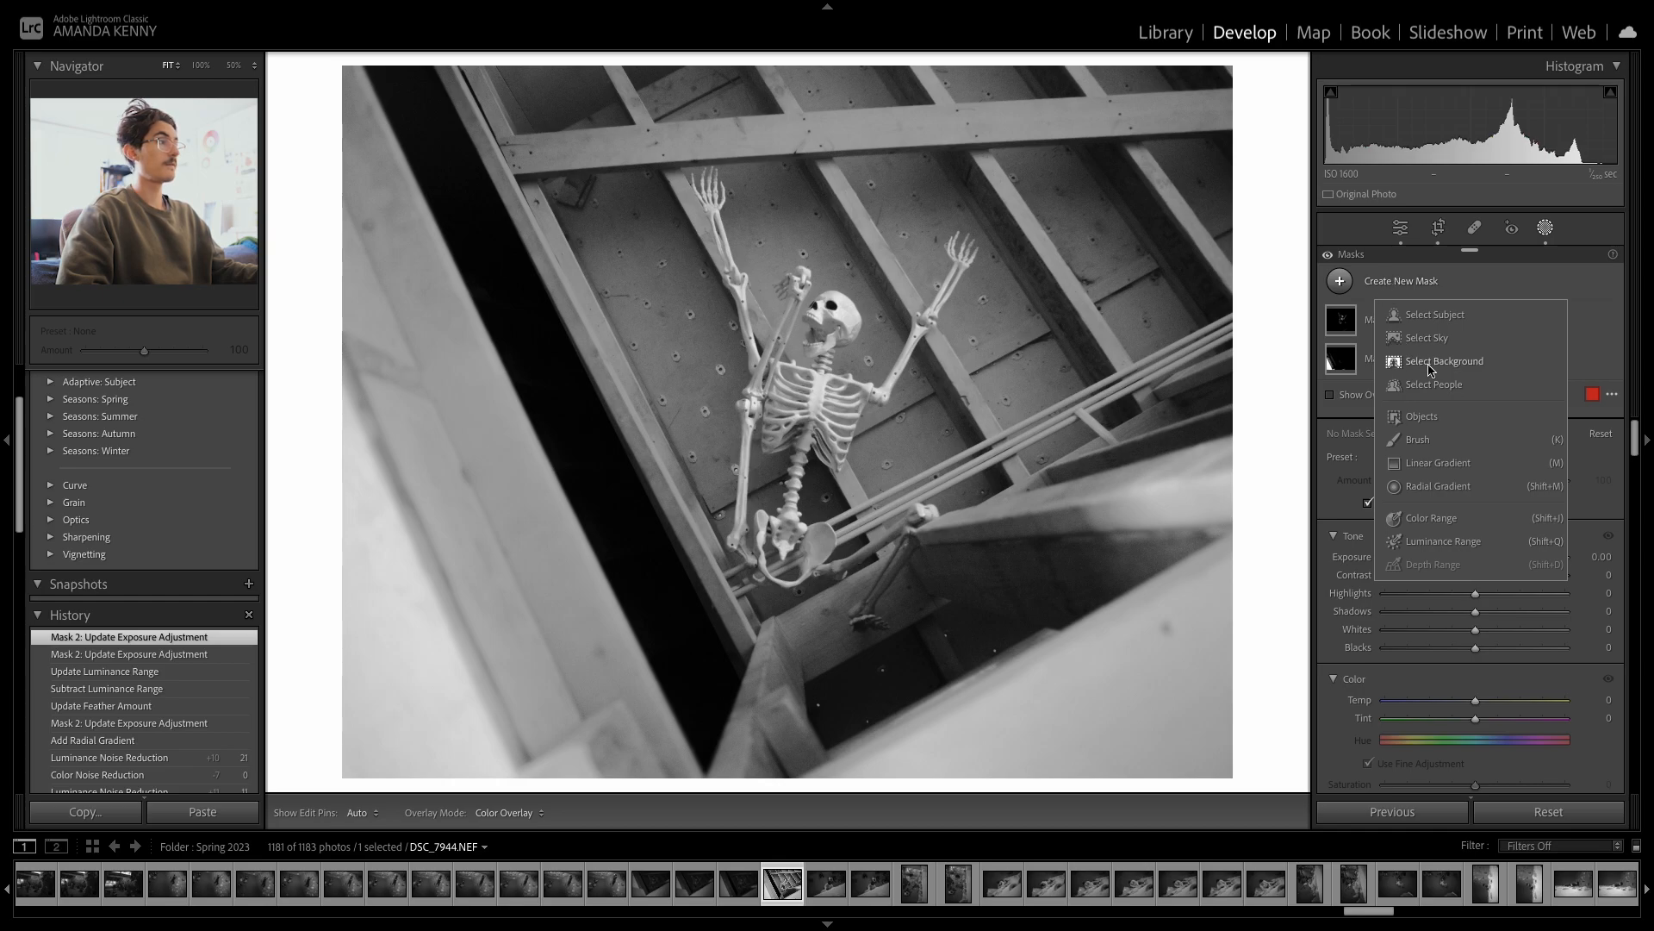
click(1437, 487)
drag(799, 413, 1087, 722)
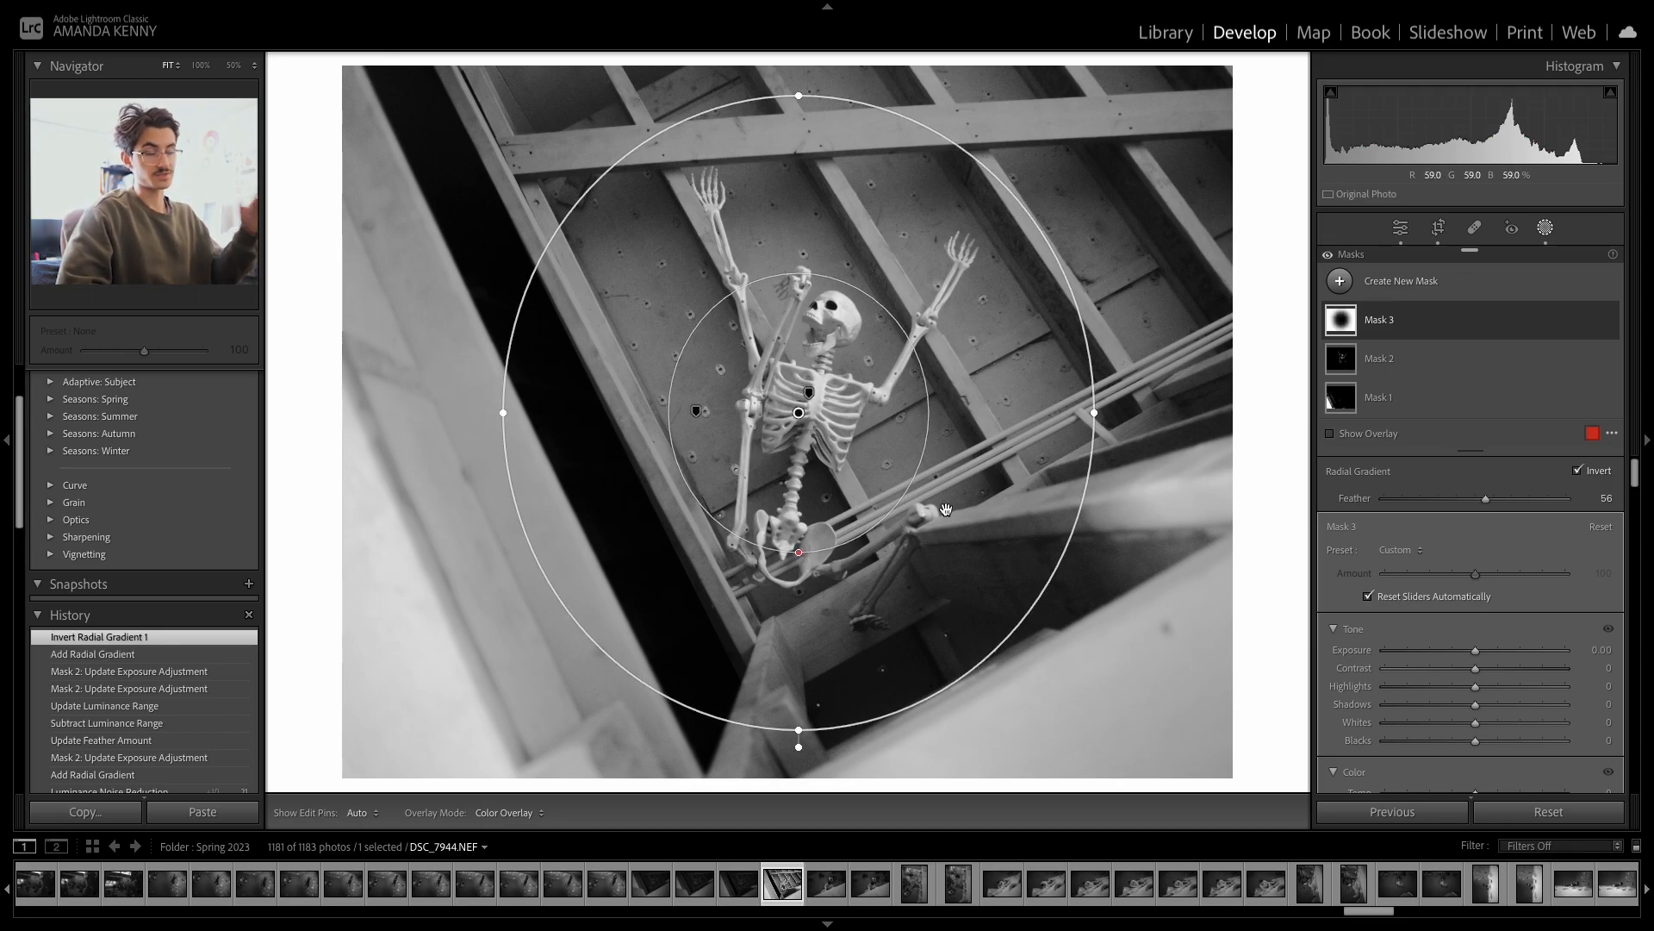
drag(1475, 650, 1045, 674)
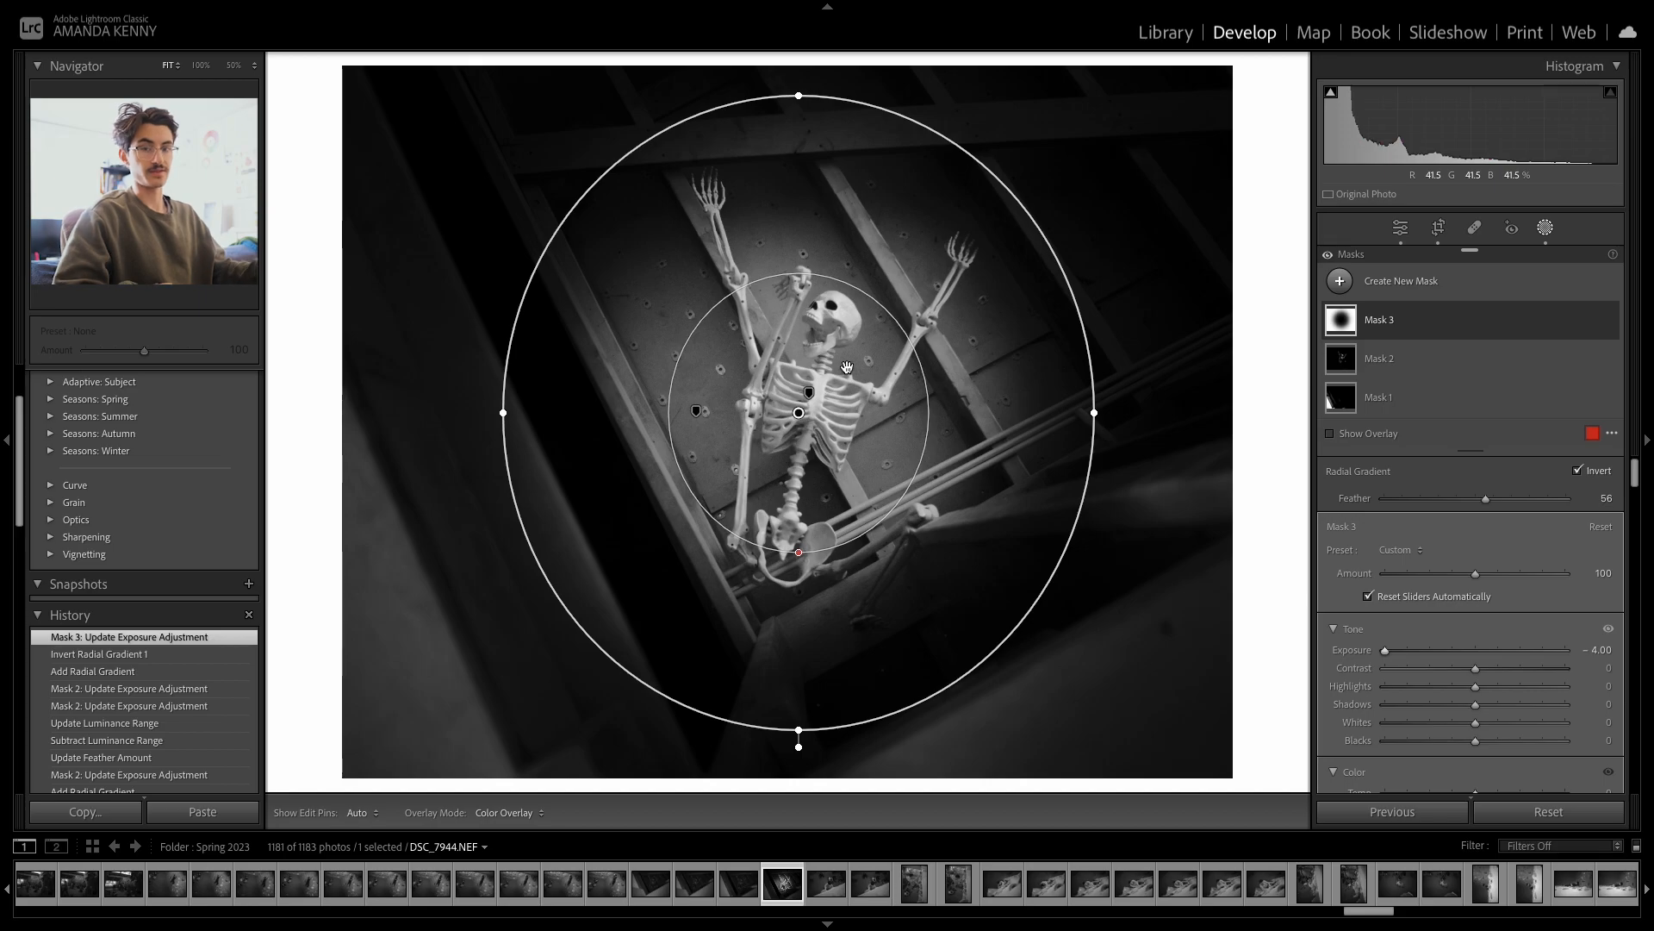
- Reduce the radial gradient's Feather to 20 and reposition it around the skeleton
drag(799, 553, 820, 619)
mouse_move(799, 416)
drag(799, 417, 819, 419)
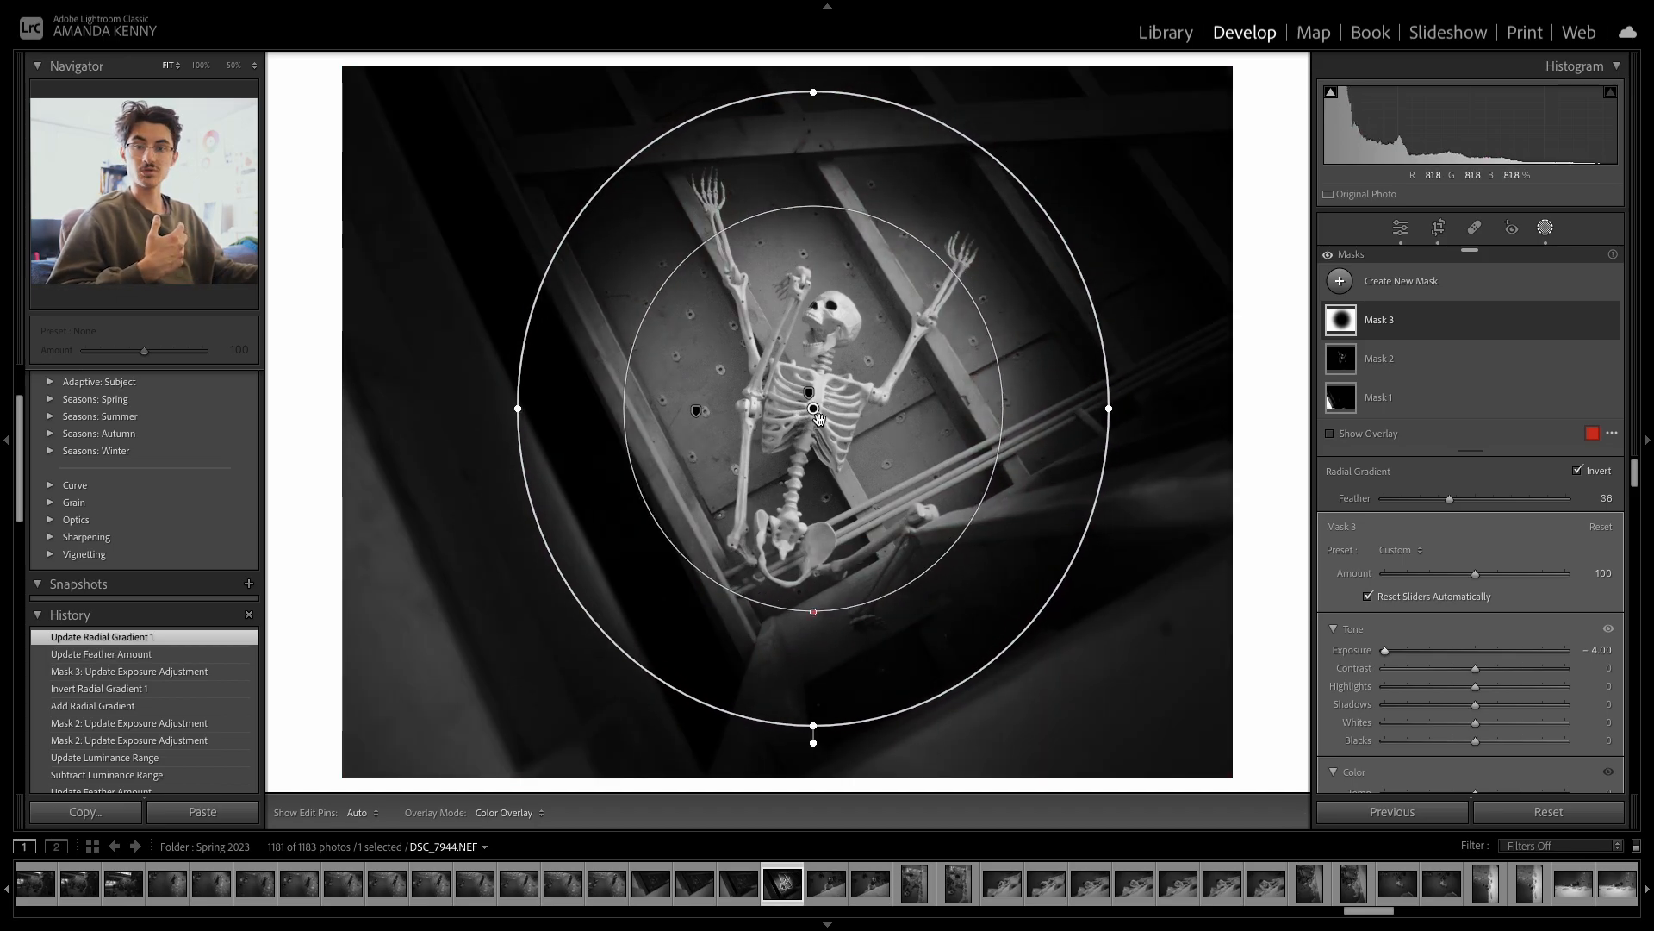
drag(827, 207, 794, 184)
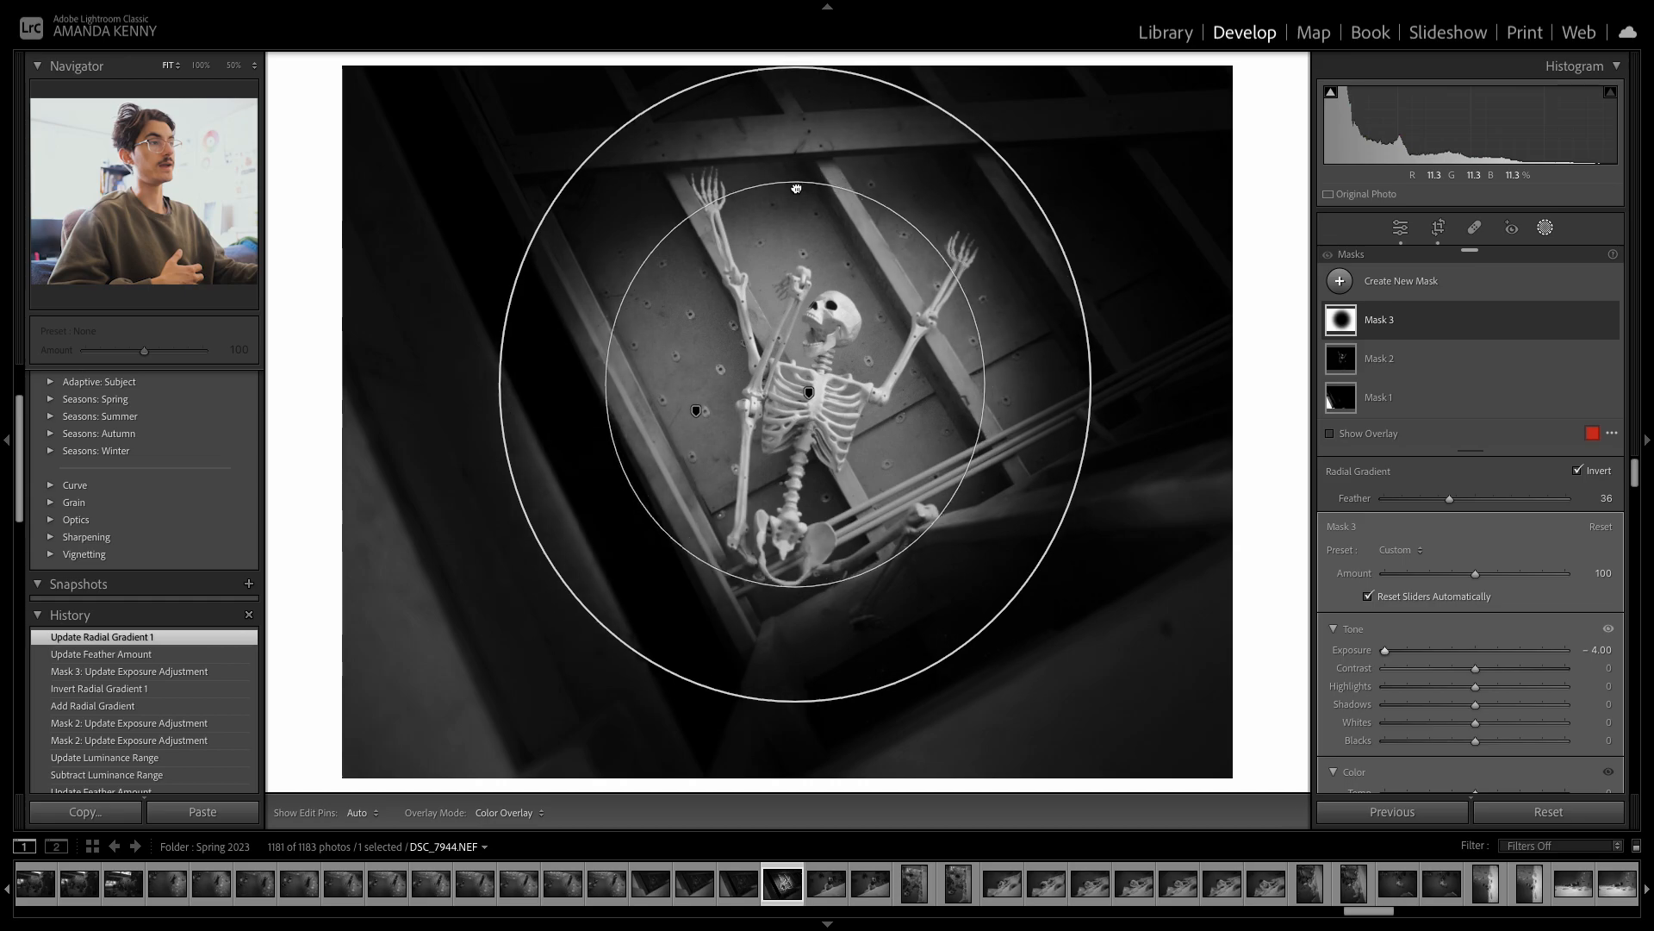
drag(800, 640, 799, 640)
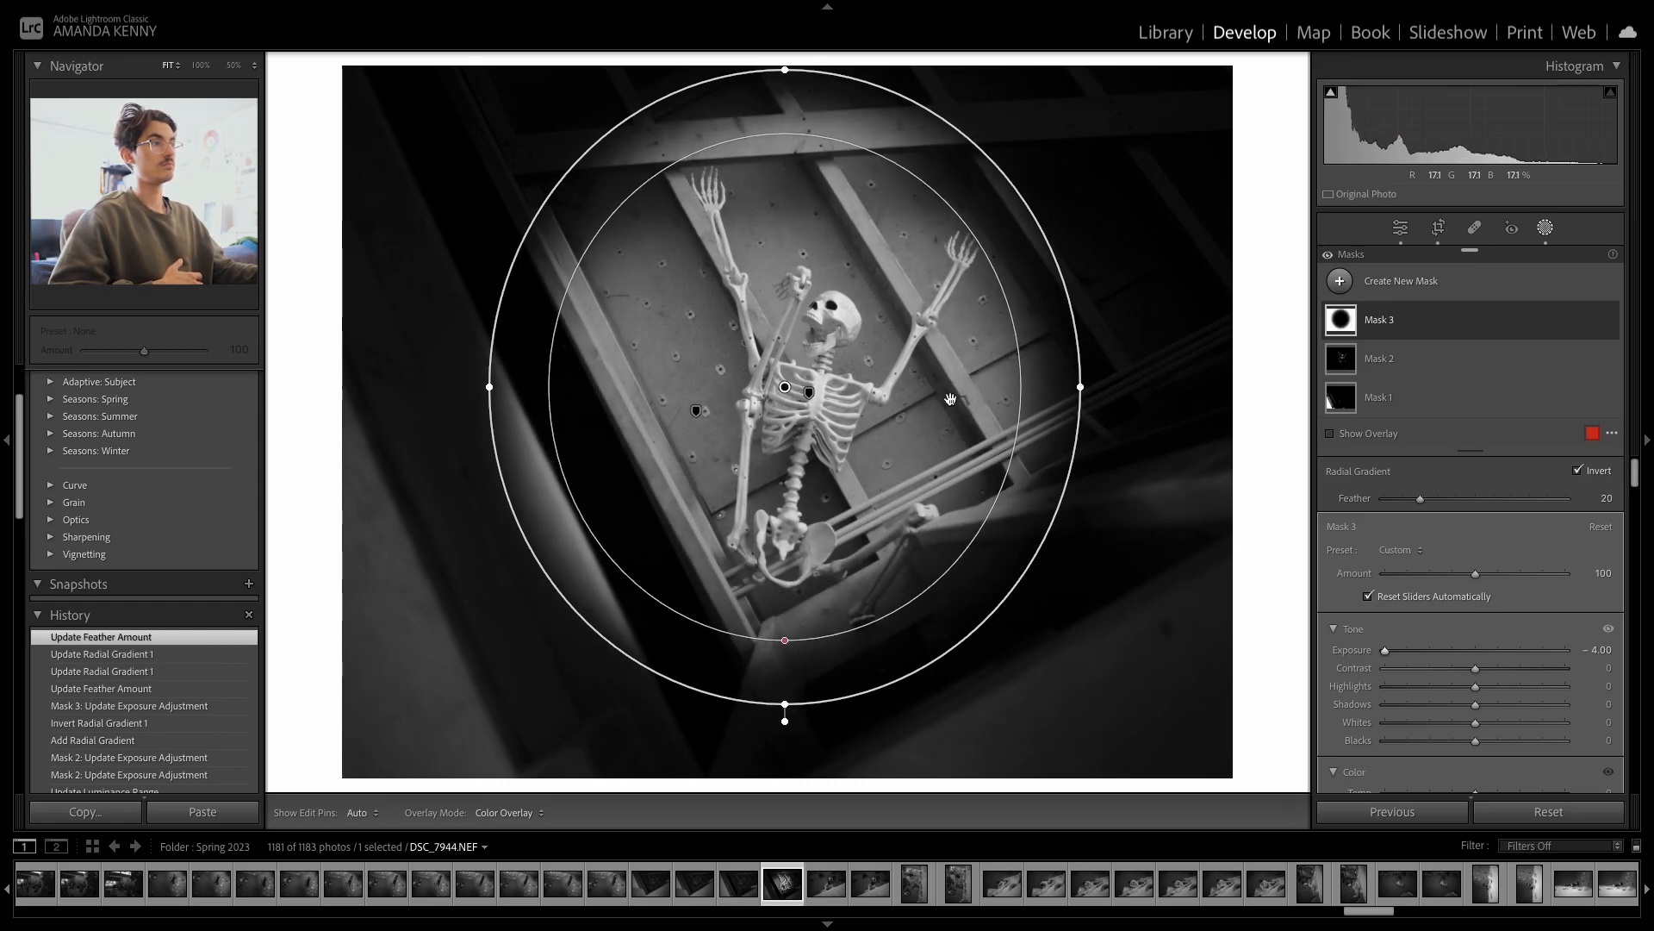
- Narrow the radial gradient into an ellipse, tilt it to follow the skeleton, and recentre it on the torso
drag(1085, 386, 982, 391)
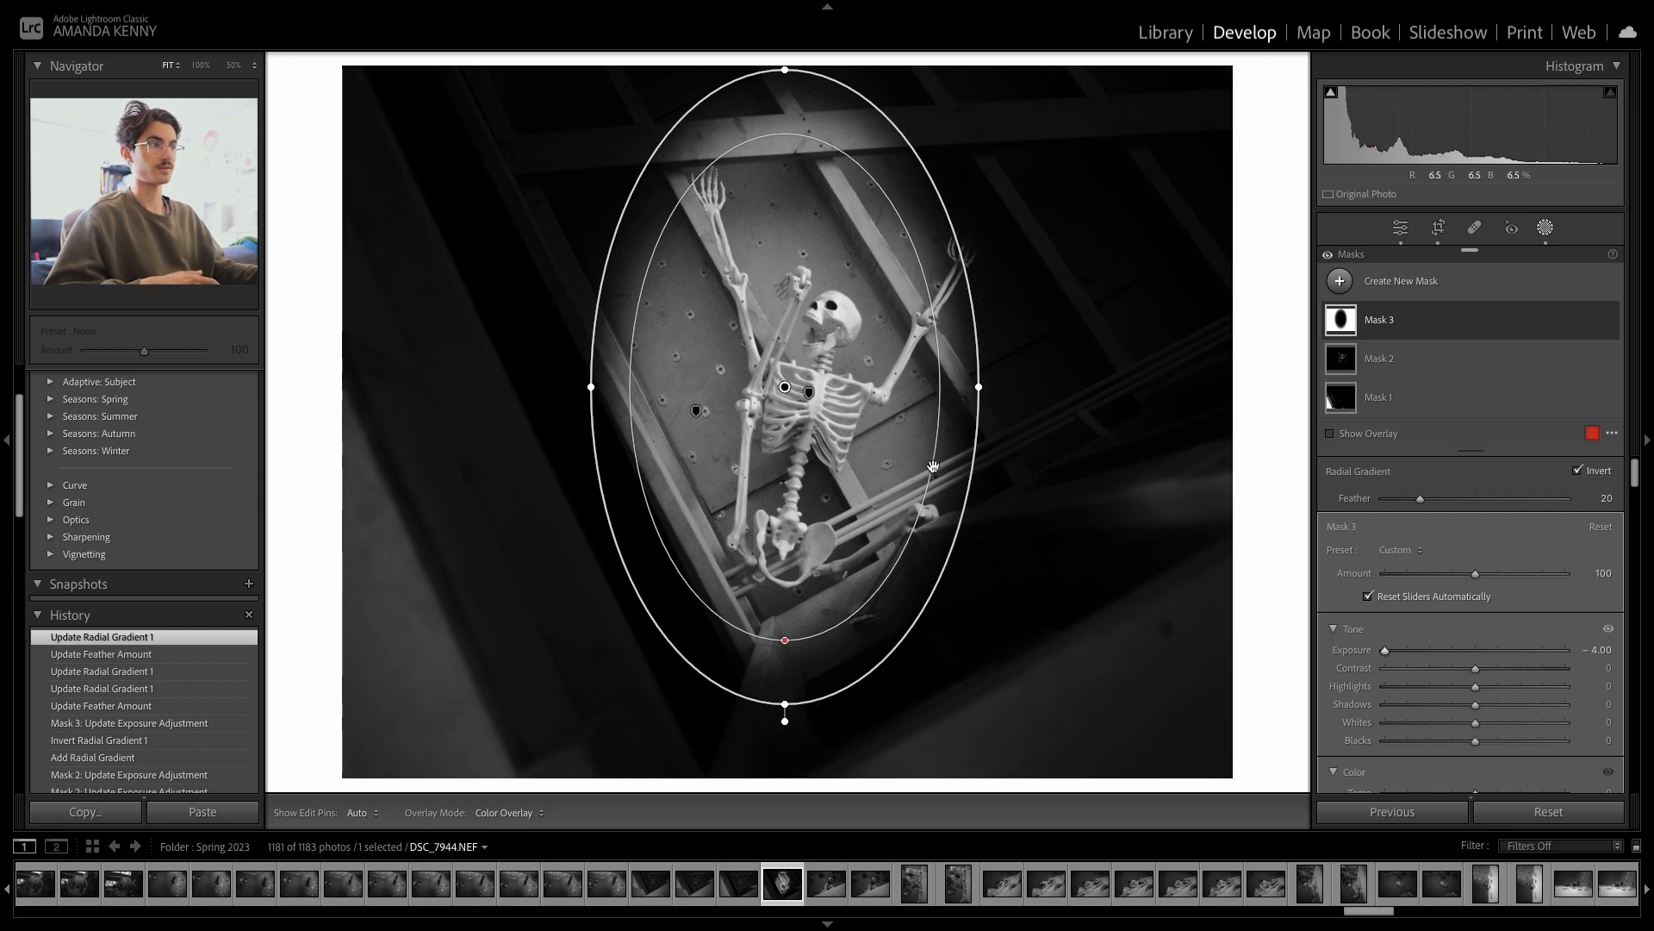
drag(784, 707, 900, 702)
drag(768, 369, 795, 409)
- Subtract a brush from Mask 3 and paint over the right-hand beams, the skeleton's raised hand and the lower-right foreground
click(1379, 320)
click(1544, 376)
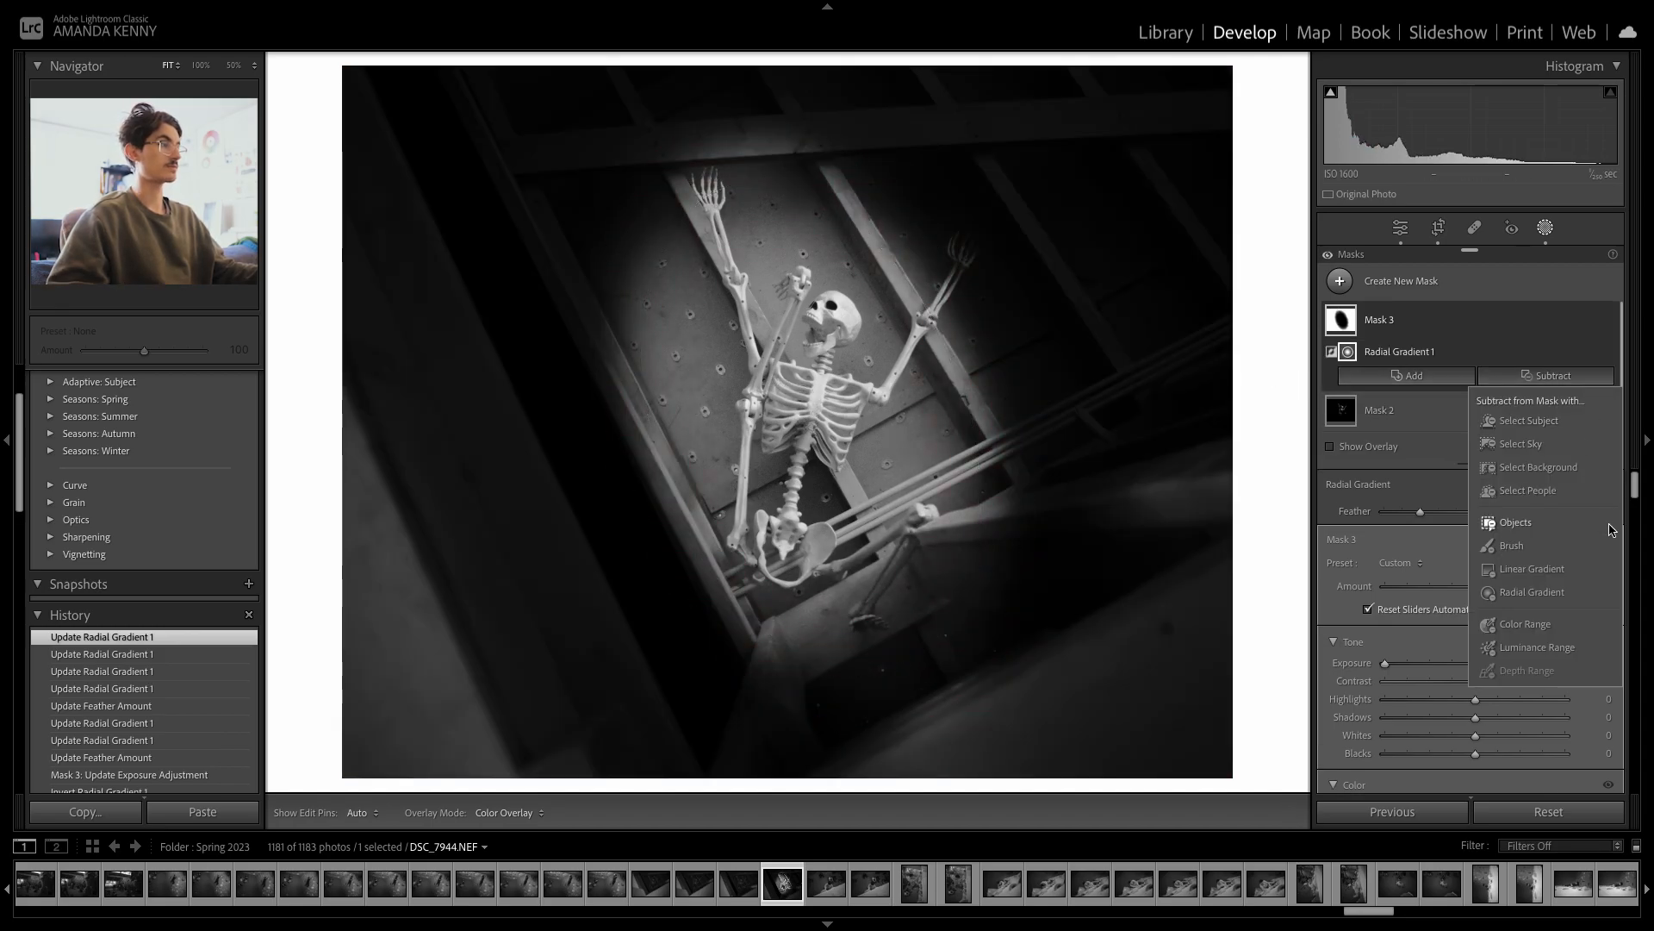
click(1512, 545)
scroll(928, 389, up, 5)
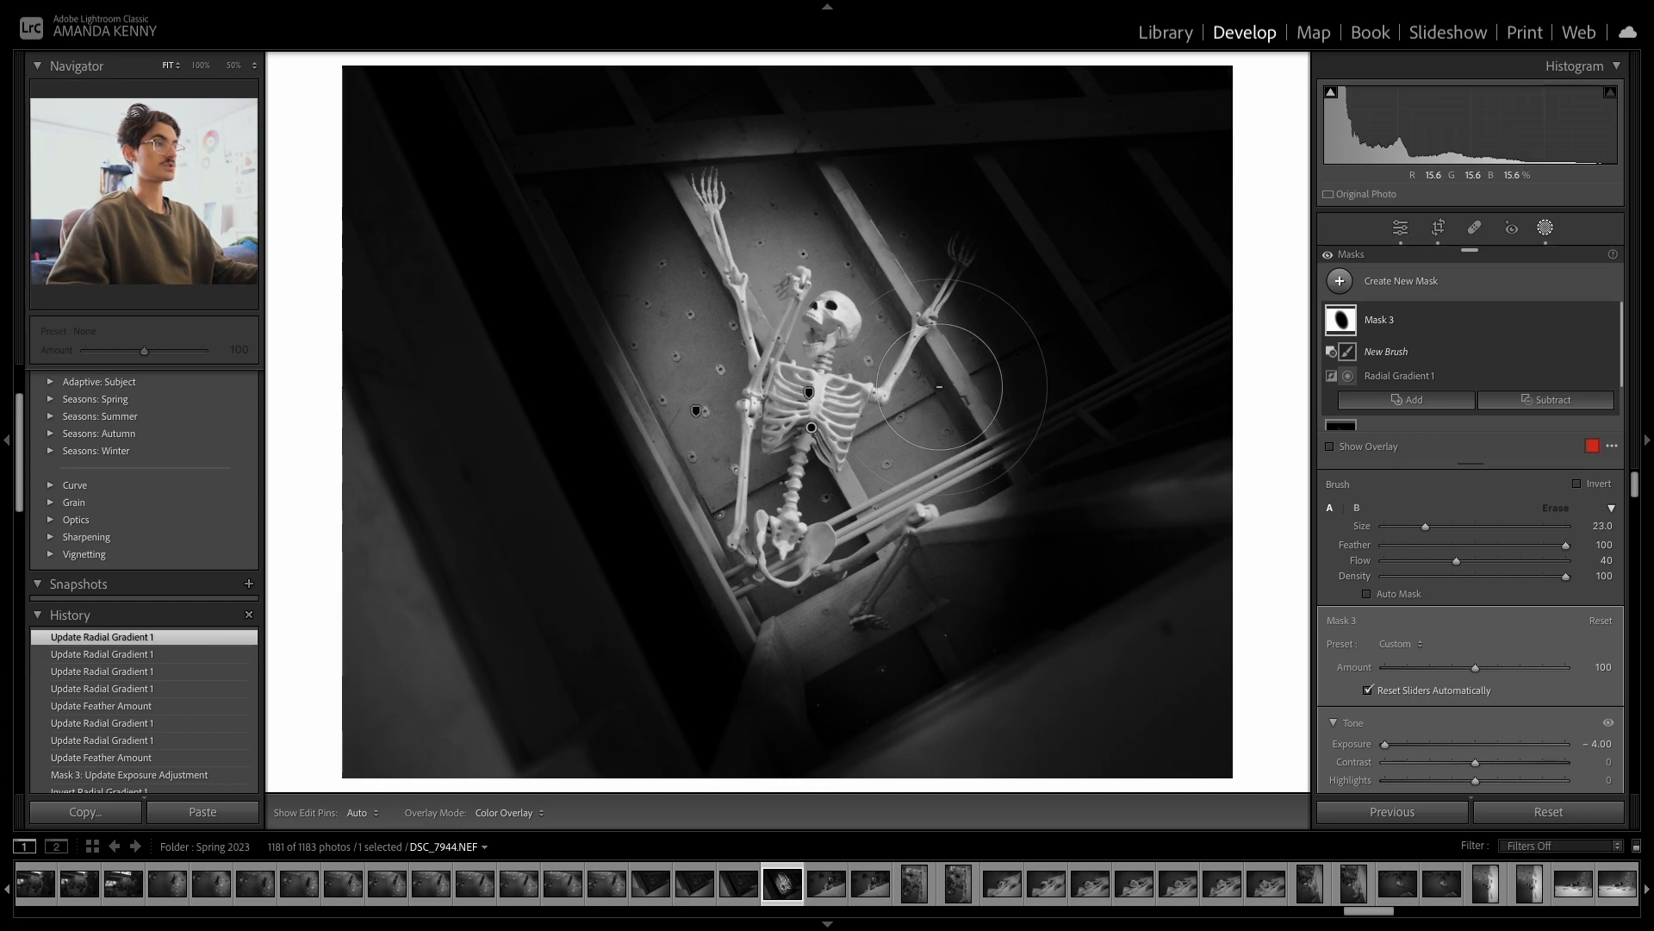
mouse_move(757, 81)
mouse_down()
mouse_move(1075, 584)
mouse_move(1034, 241)
mouse_move(1215, 535)
mouse_move(846, 11)
mouse_move(1255, 488)
mouse_move(1016, 18)
mouse_move(1102, 312)
mouse_move(965, 552)
mouse_move(1017, 569)
mouse_move(1114, 508)
mouse_move(1180, 551)
mouse_move(1000, 568)
mouse_move(987, 504)
mouse_move(1000, 543)
mouse_move(1026, 543)
mouse_up()
scroll(1021, 538, down, 10)
mouse_move(893, 548)
mouse_down()
mouse_move(980, 508)
mouse_move(974, 547)
mouse_up()
mouse_move(1043, 534)
mouse_down()
mouse_move(1003, 544)
mouse_move(996, 526)
mouse_up()
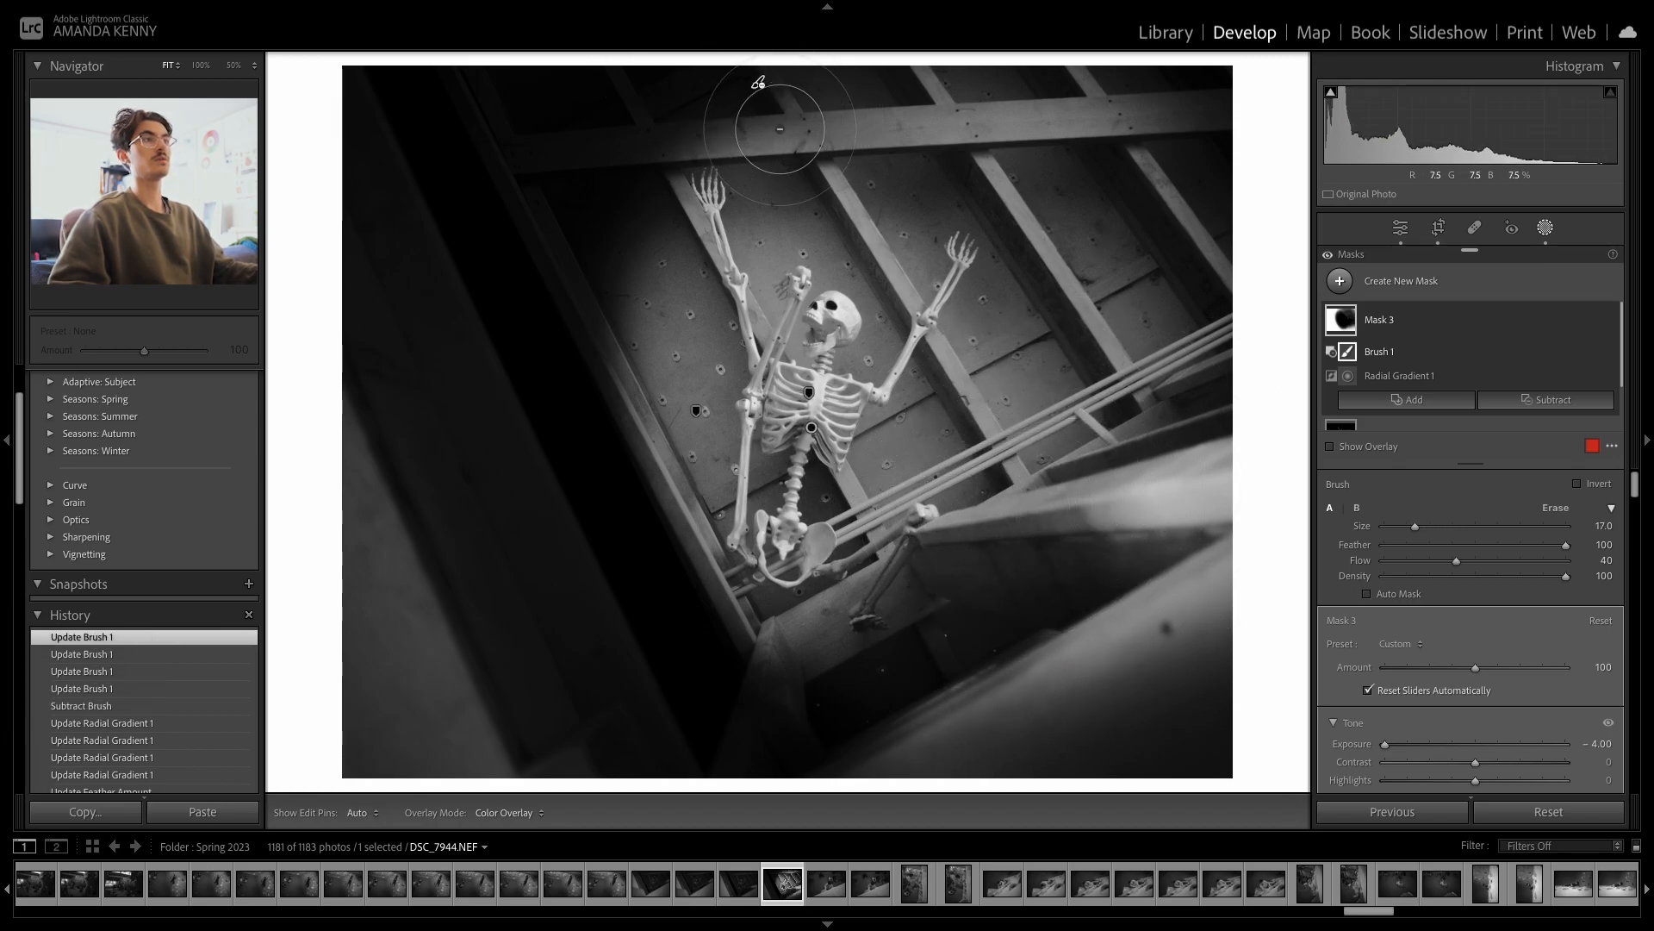
- Paint the subtracting brush at size 17 over the upper beam and the wall boards left of the skeleton
mouse_move(720, 140)
mouse_down()
mouse_move(418, 171)
mouse_move(816, 122)
mouse_move(317, 130)
mouse_move(664, 135)
mouse_move(355, 158)
mouse_move(625, 138)
mouse_move(386, 146)
mouse_move(715, 109)
mouse_up()
mouse_move(697, 270)
mouse_down()
mouse_move(579, 205)
mouse_move(596, 231)
mouse_move(666, 236)
mouse_up()
mouse_move(682, 303)
mouse_down()
mouse_move(668, 368)
mouse_move(582, 334)
mouse_move(659, 428)
mouse_move(712, 458)
mouse_up()
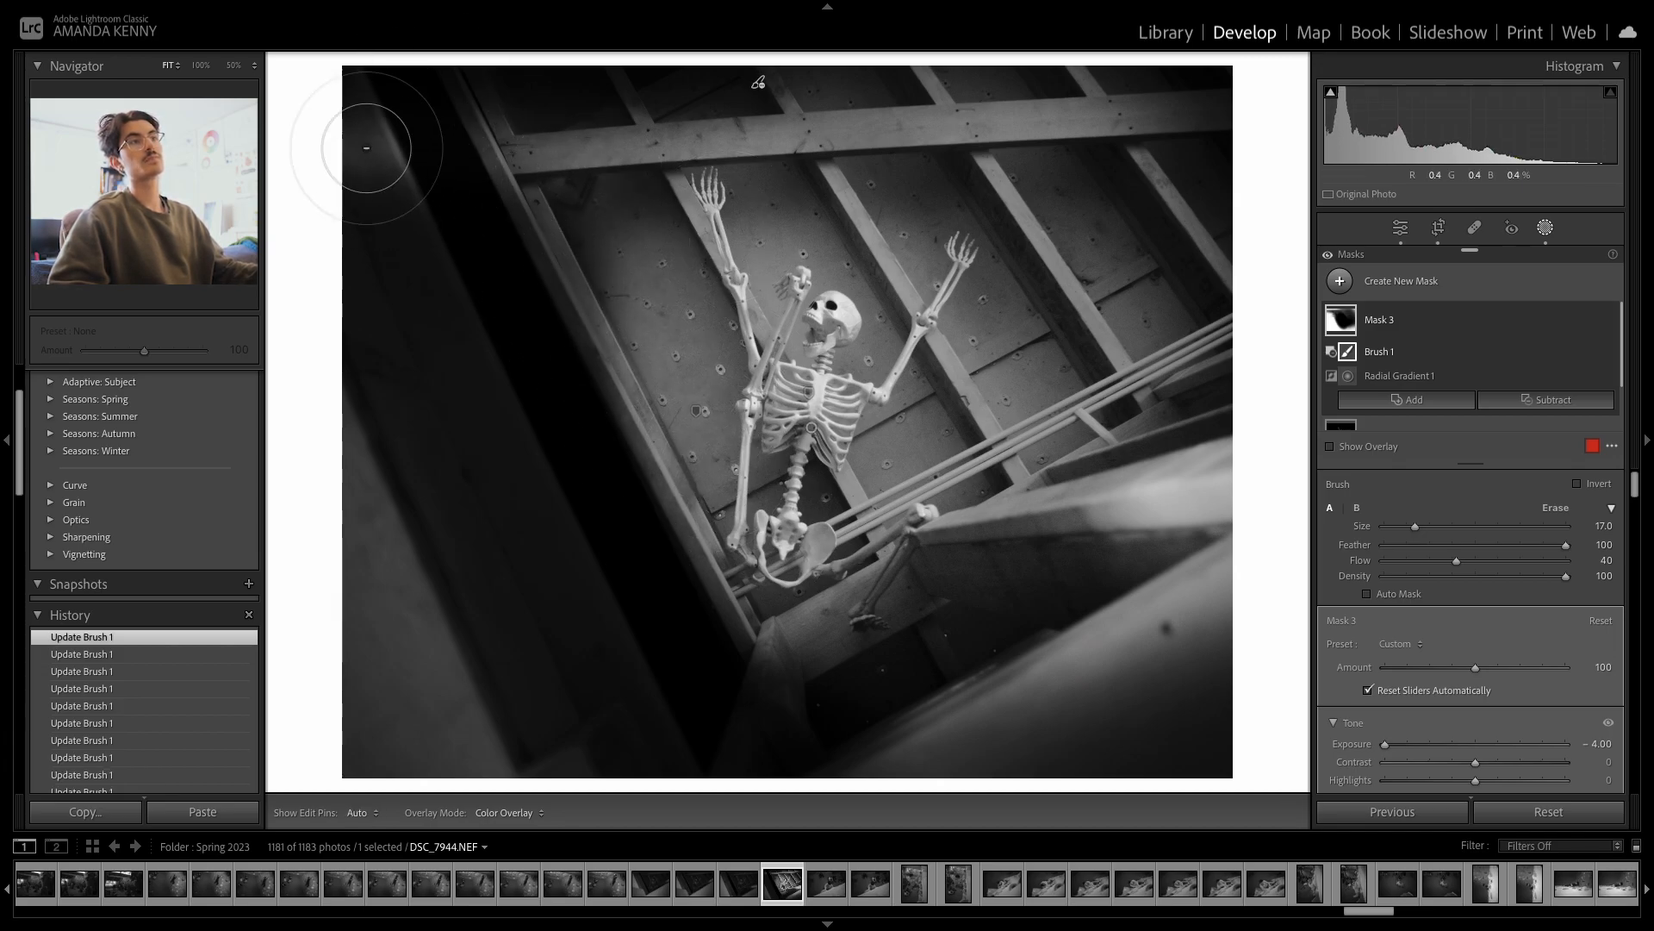
- Erase parts of the subtracting brush to restore the darkening on the left-hand beams and lower-right foreground
key(alt)
scroll(380, 150, up, 1)
mouse_move(380, 152)
mouse_down()
mouse_move(384, 224)
mouse_move(415, 182)
mouse_move(427, 282)
mouse_move(779, 794)
mouse_move(715, 728)
mouse_move(559, 626)
mouse_move(435, 605)
mouse_move(436, 687)
mouse_move(376, 792)
mouse_move(758, 847)
mouse_move(733, 859)
mouse_move(791, 803)
mouse_move(1029, 695)
mouse_move(1227, 542)
mouse_move(939, 804)
mouse_move(965, 801)
mouse_move(1253, 573)
mouse_move(1330, 446)
mouse_move(975, 797)
mouse_move(827, 816)
mouse_up()
key(h)
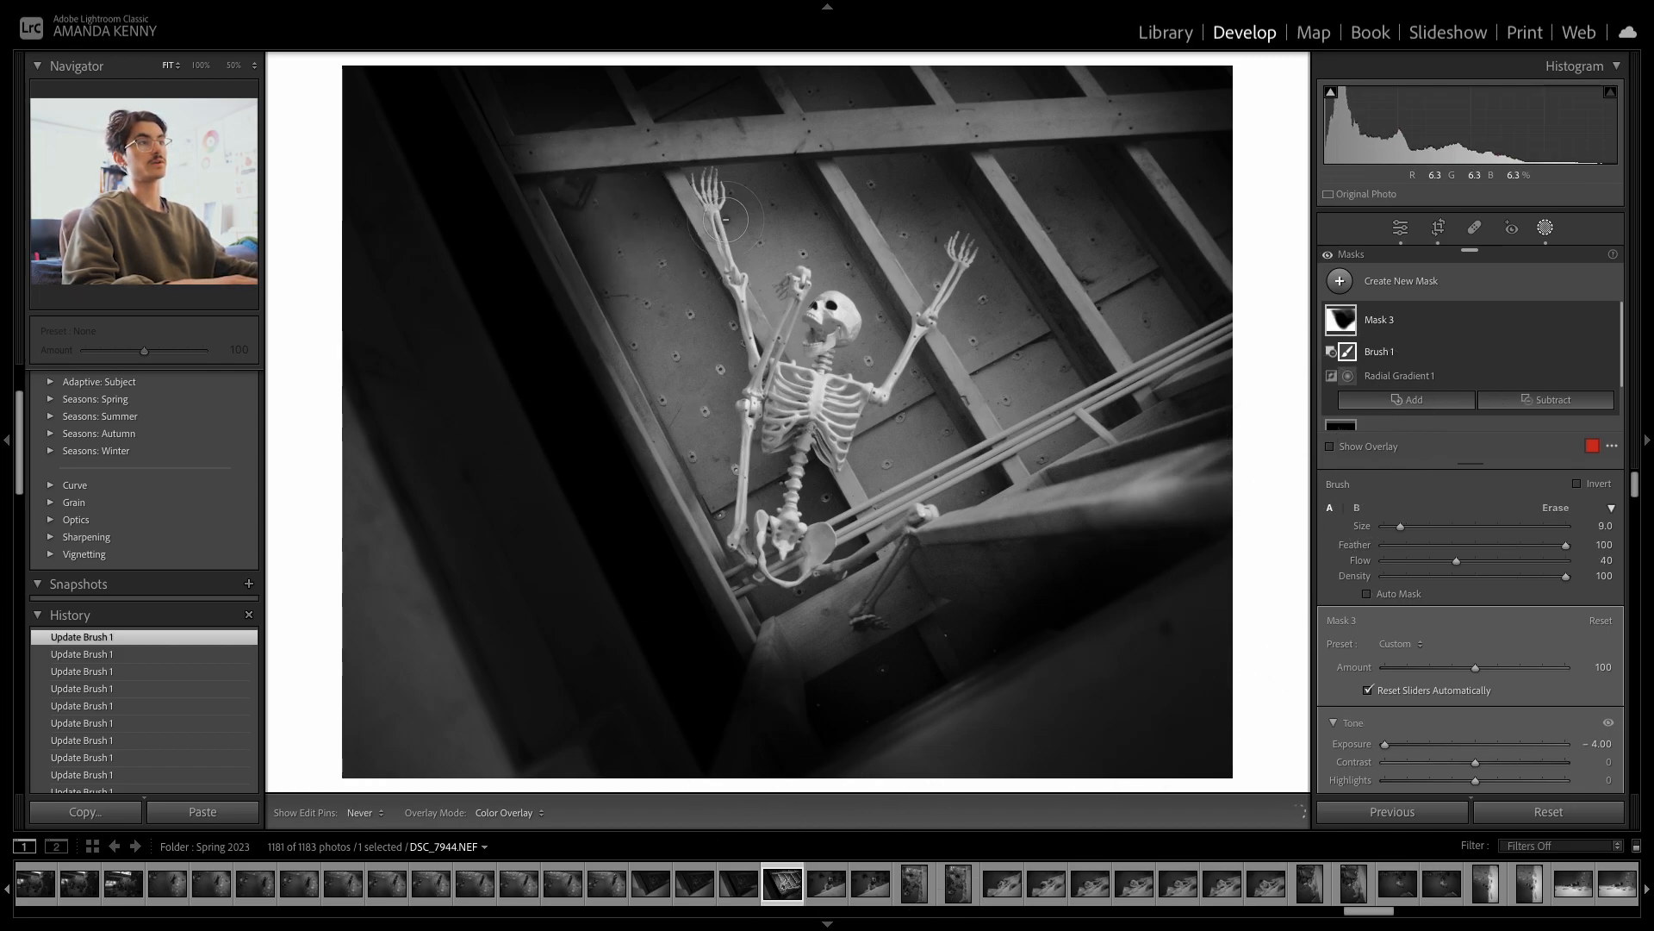
key(h)
mouse_move(483, 146)
mouse_down()
mouse_move(623, 147)
mouse_move(560, 149)
mouse_up()
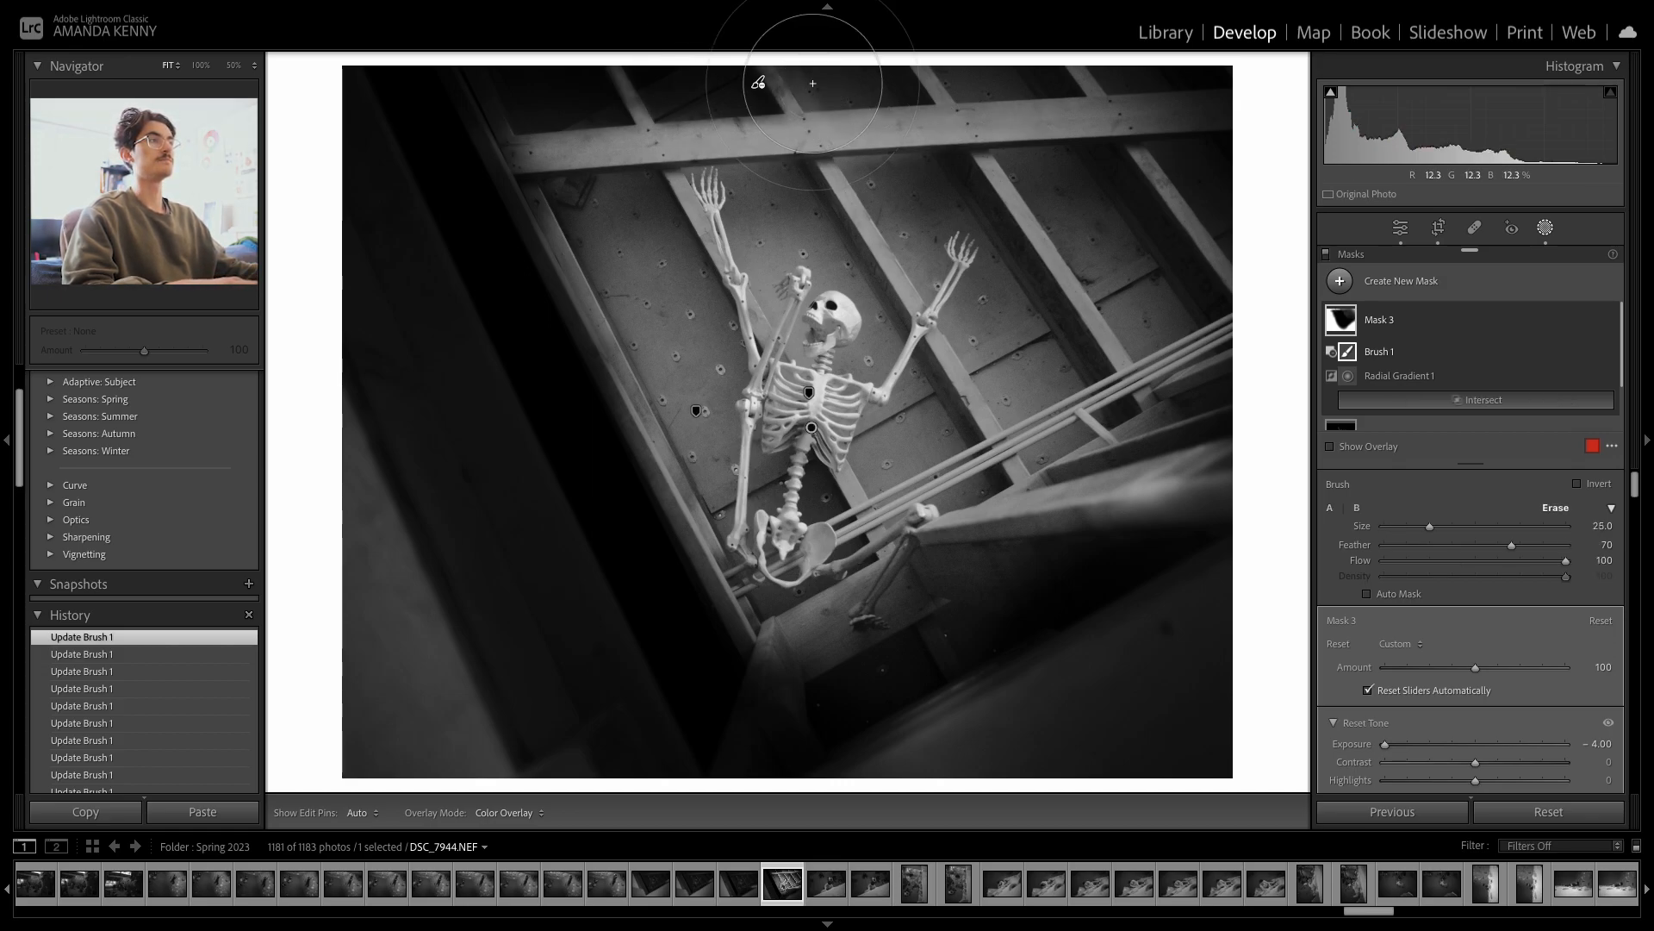
- Set the eraser's Flow to 28 and softly restore the darkening along the photo's upper edge and the left-hand beams
scroll(815, 84, down, 5)
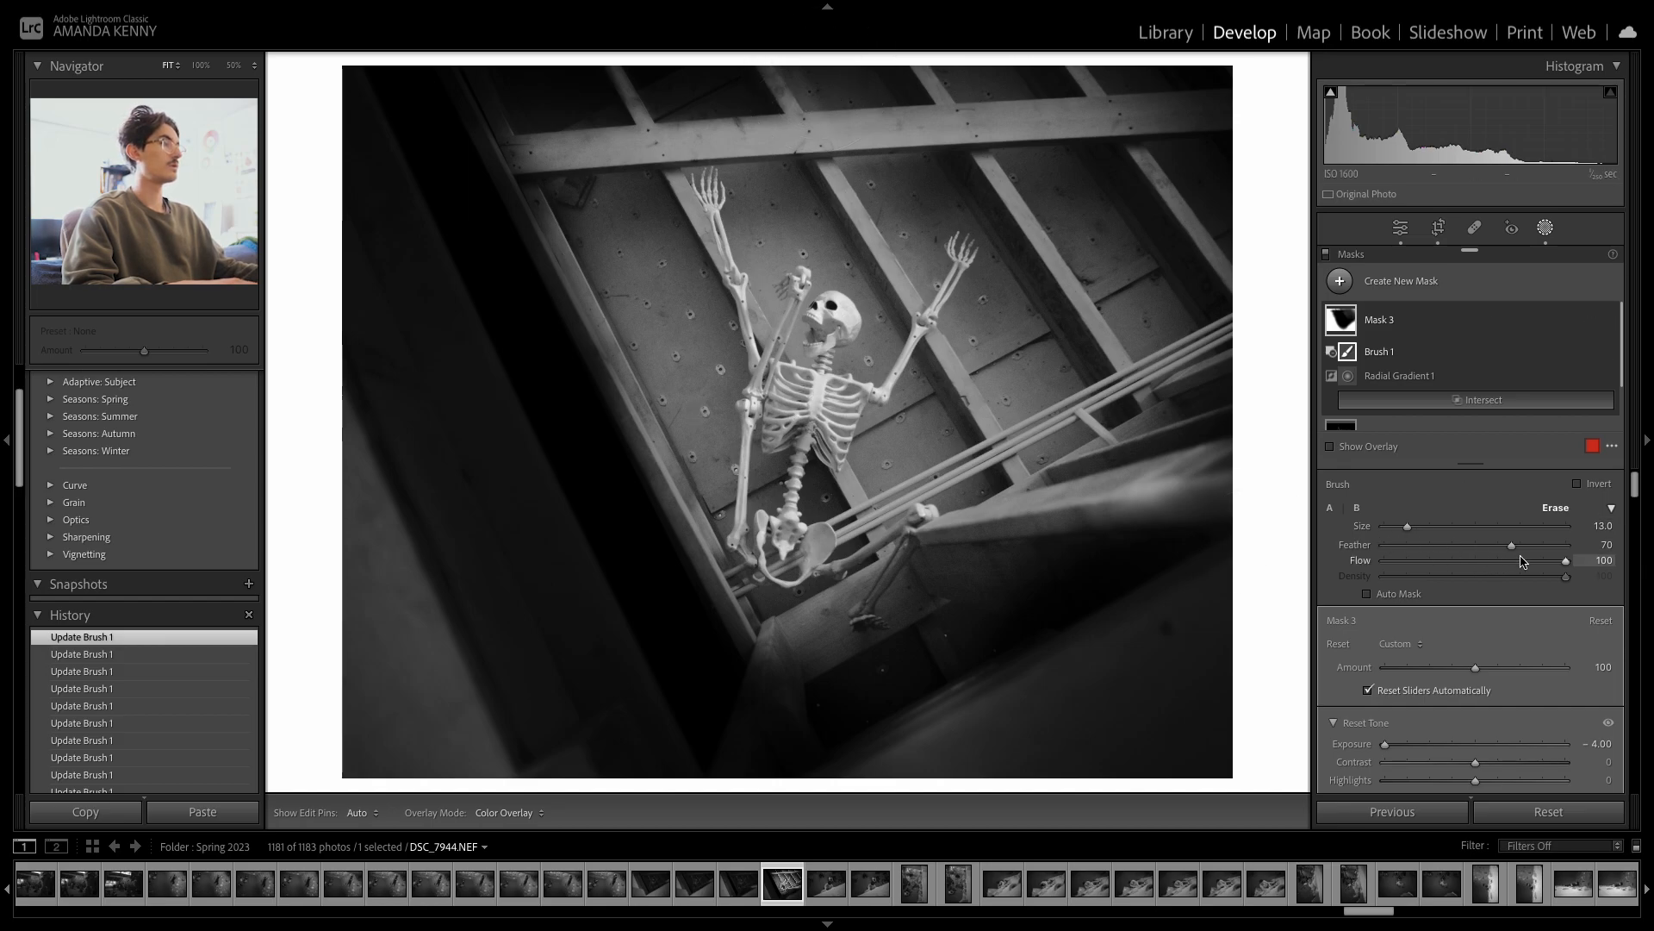
key(alt)
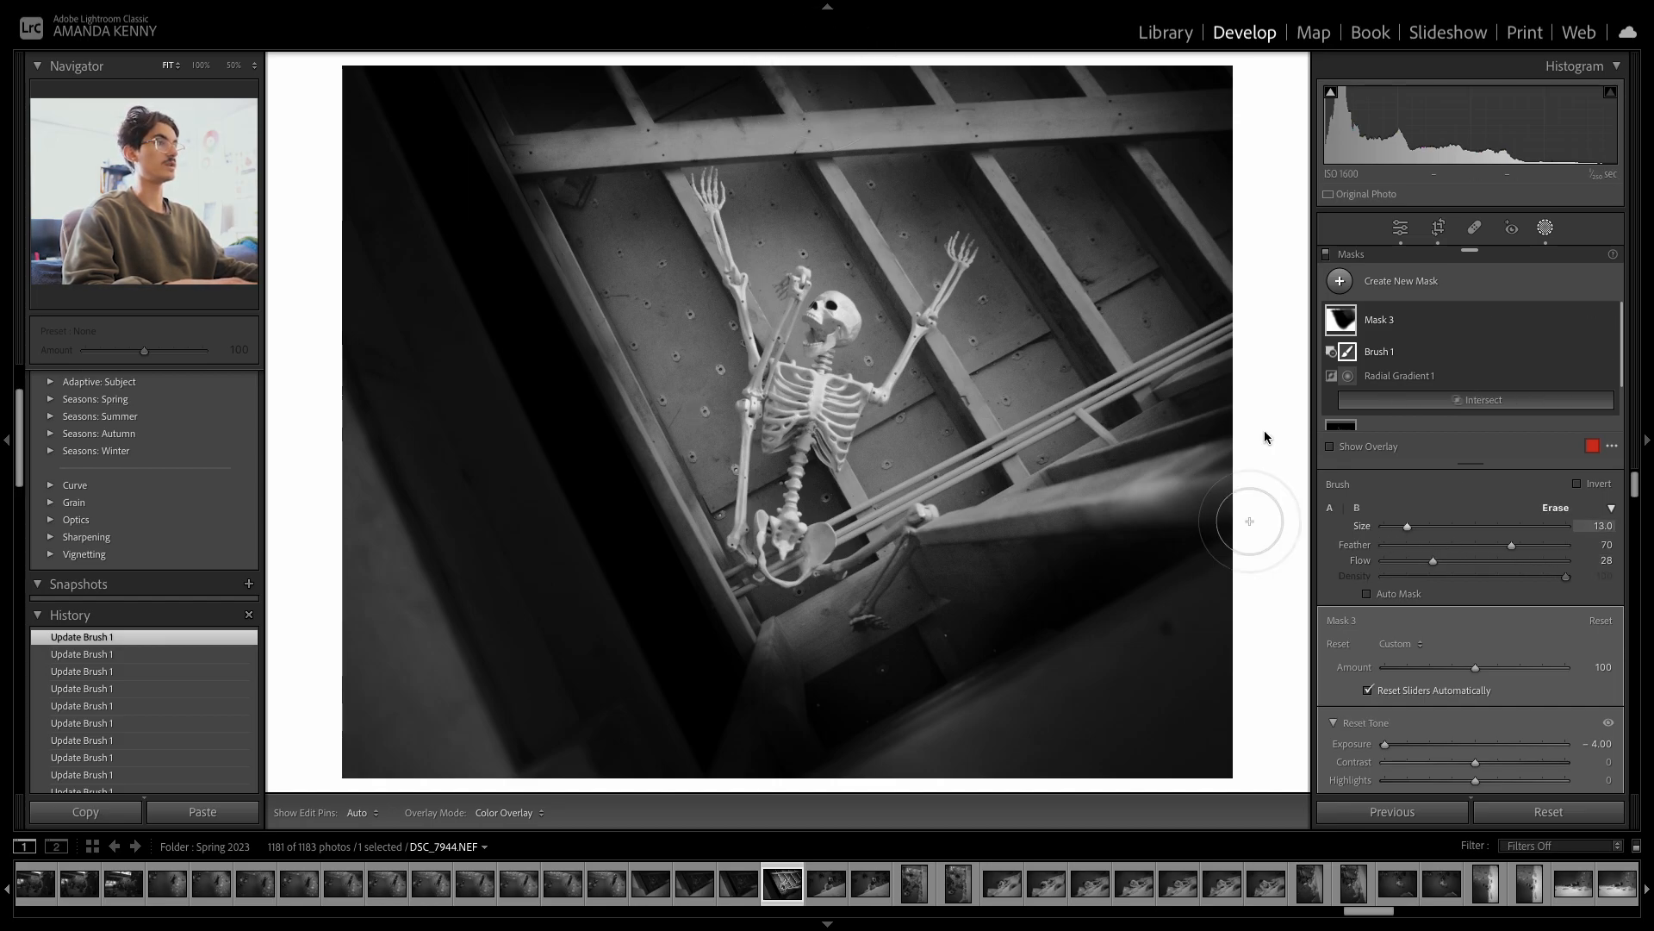
scroll(789, 69, up, 4)
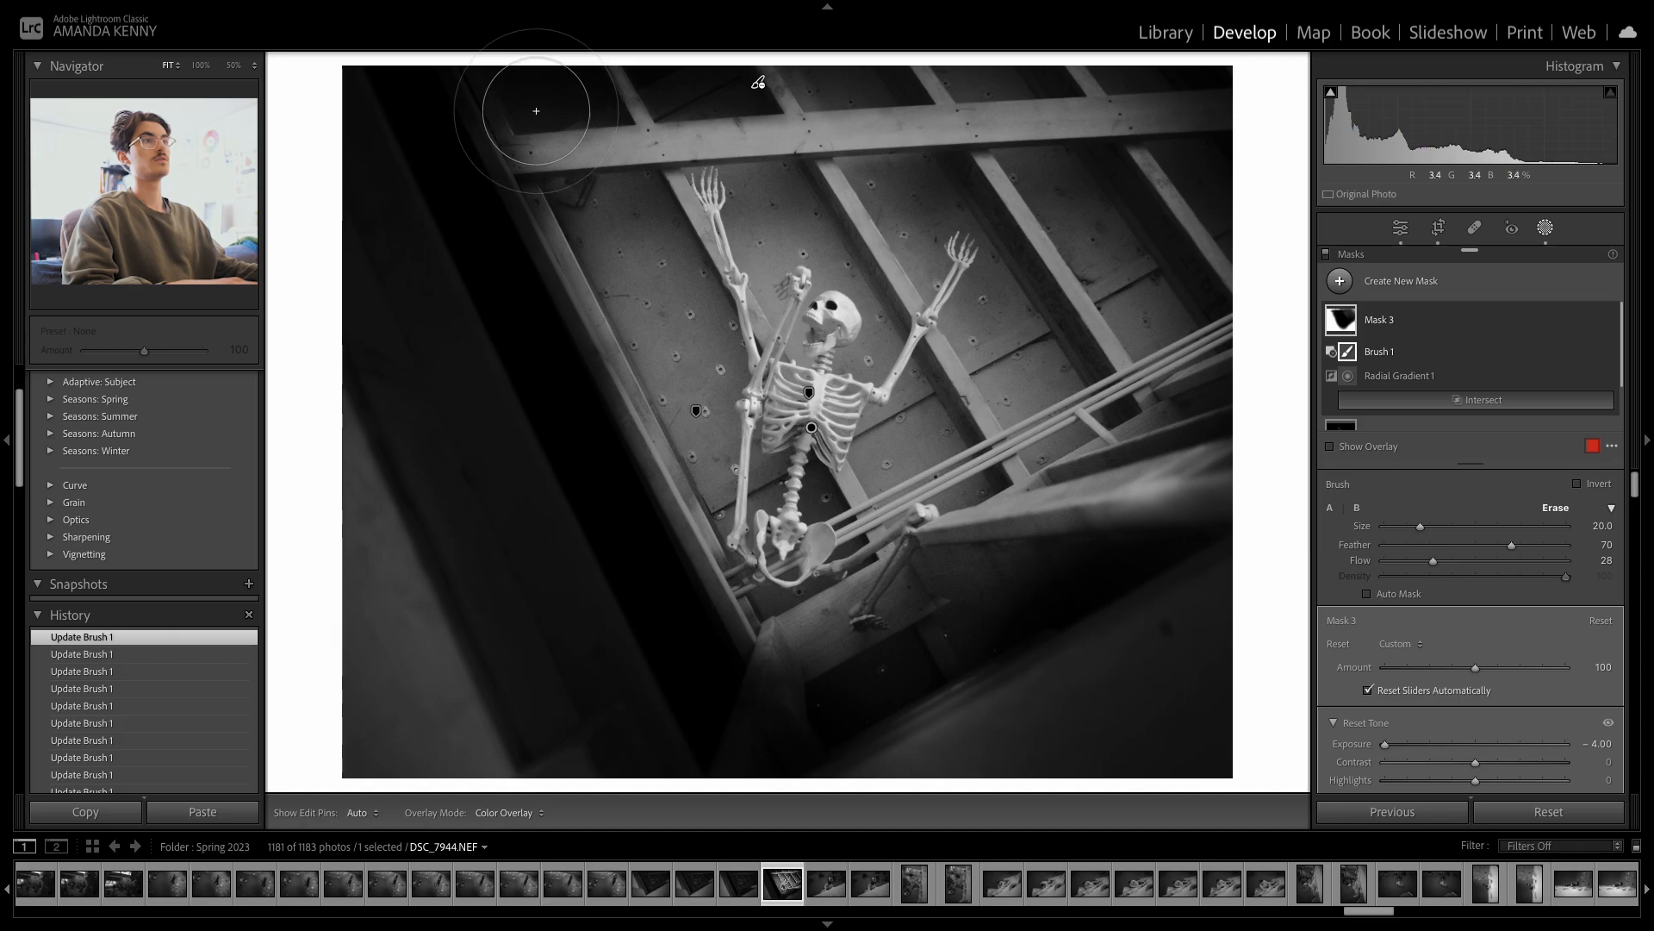
key(alt)
mouse_move(519, 101)
mouse_down()
mouse_move(735, 72)
mouse_move(546, 64)
mouse_move(1339, 38)
mouse_move(1086, 60)
mouse_up()
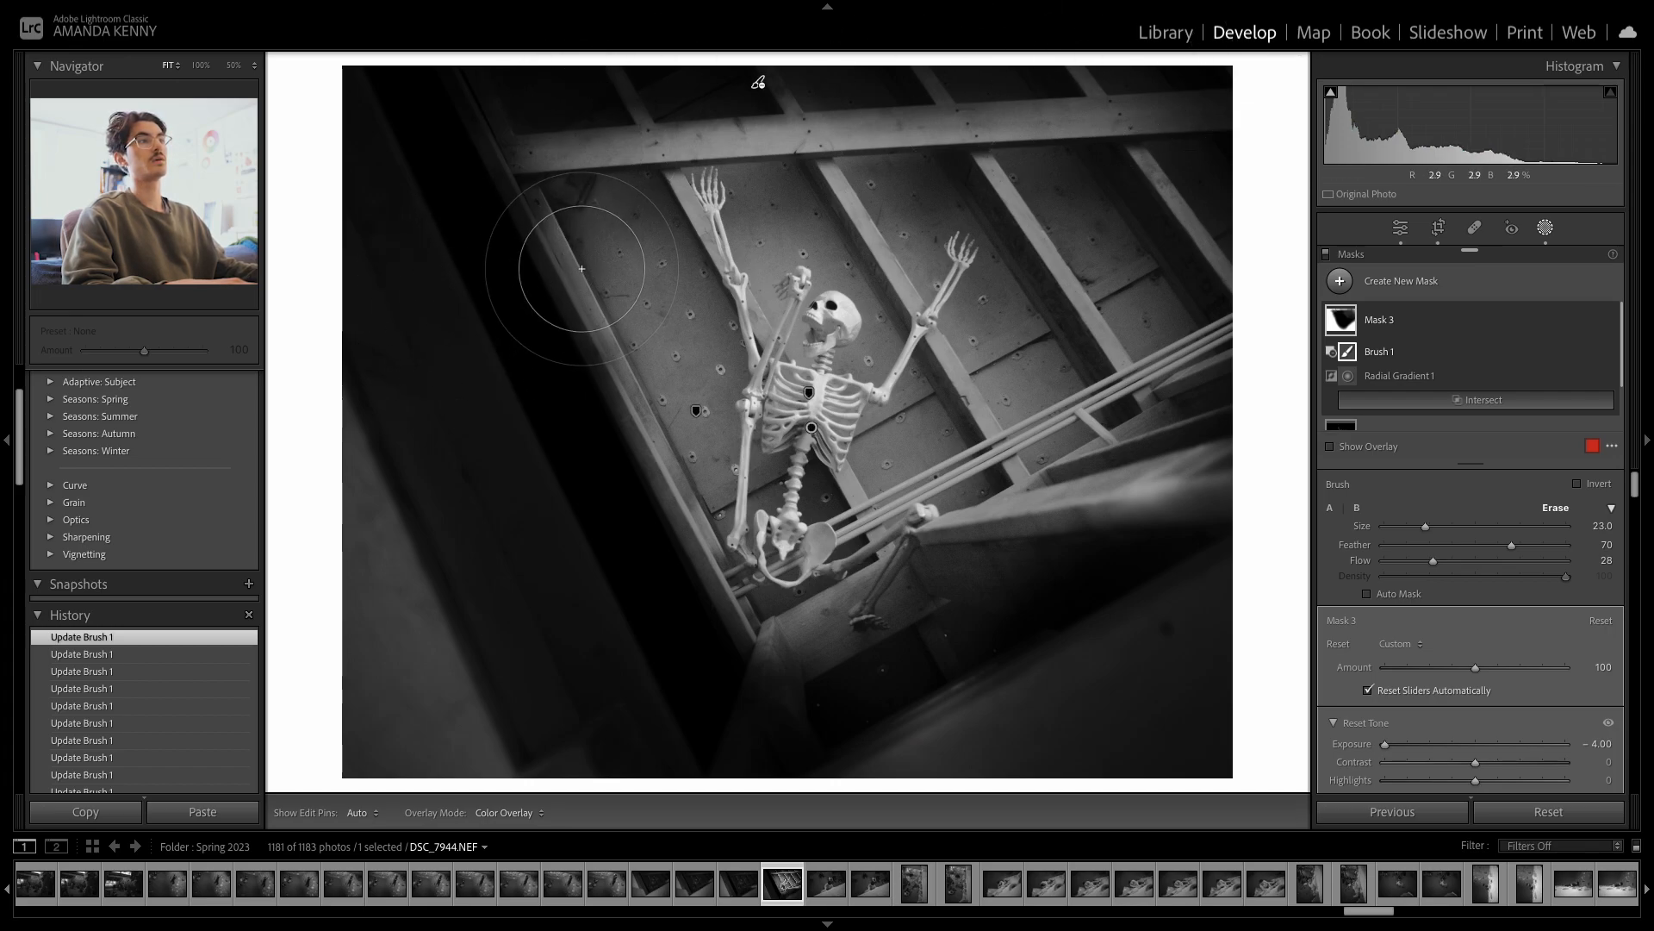
scroll(461, 226, up, 4)
mouse_move(464, 274)
mouse_down()
mouse_move(572, 488)
mouse_move(519, 360)
mouse_move(665, 539)
mouse_move(525, 345)
mouse_move(642, 594)
mouse_move(623, 563)
mouse_move(773, 748)
mouse_move(697, 758)
mouse_move(926, 768)
mouse_move(1191, 662)
mouse_up()
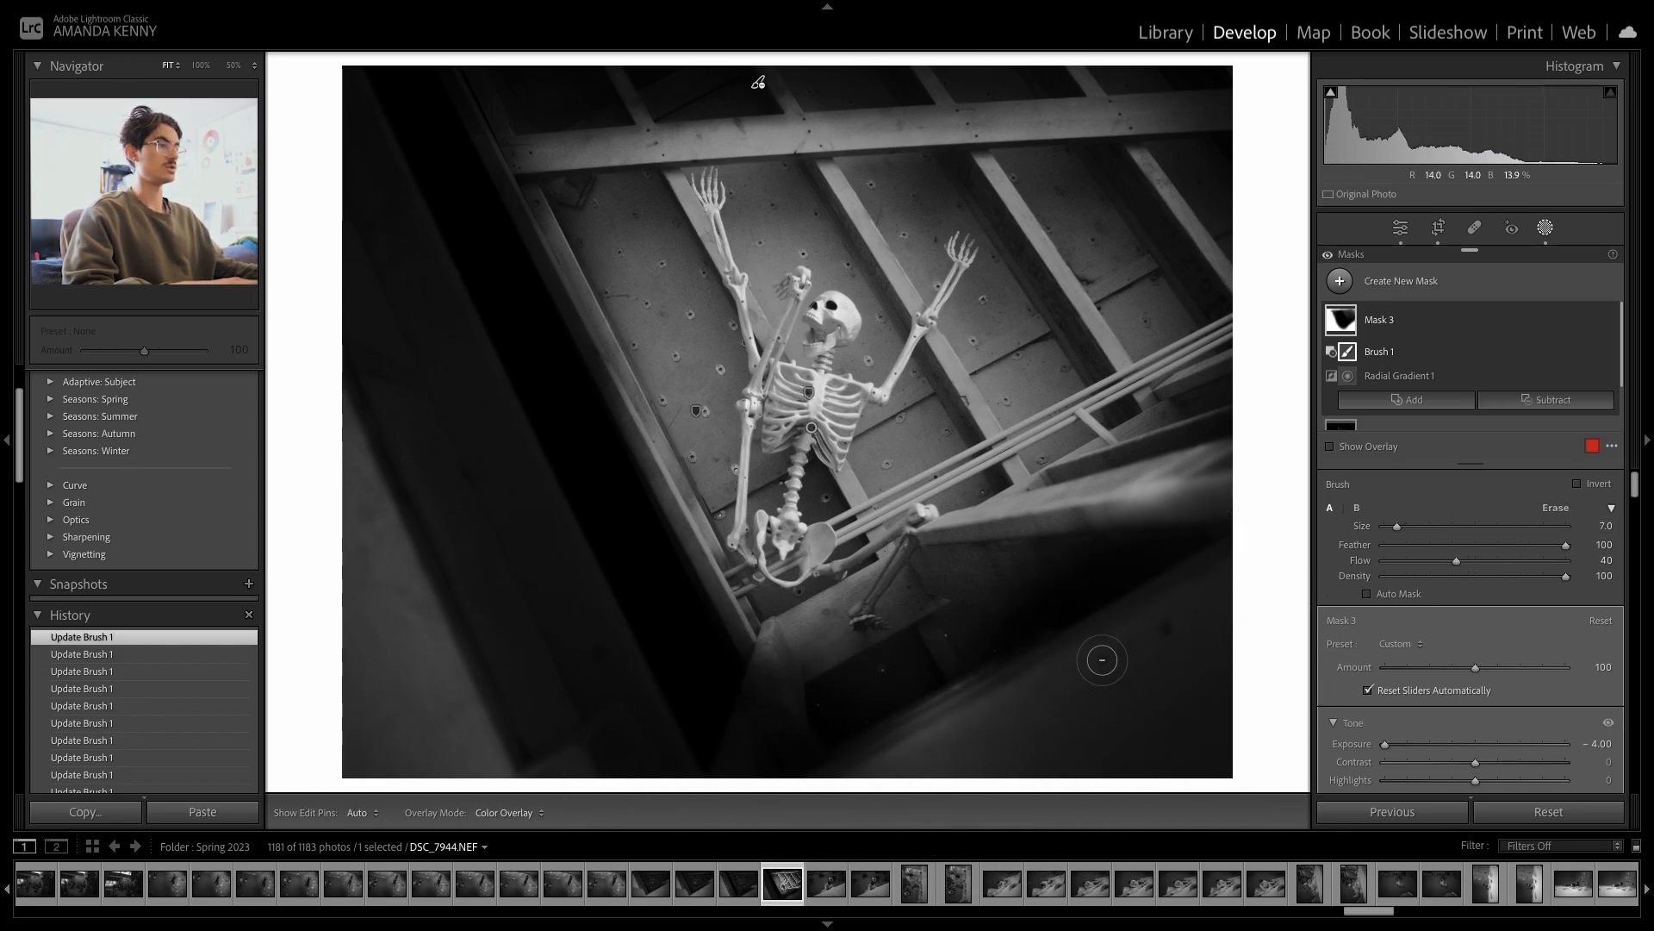
- Brush the darkening off the lower-right foreground plank at size 16, undoing the first stroke and repainting it
scroll(1103, 653, up, 7)
drag(1244, 554, 875, 870)
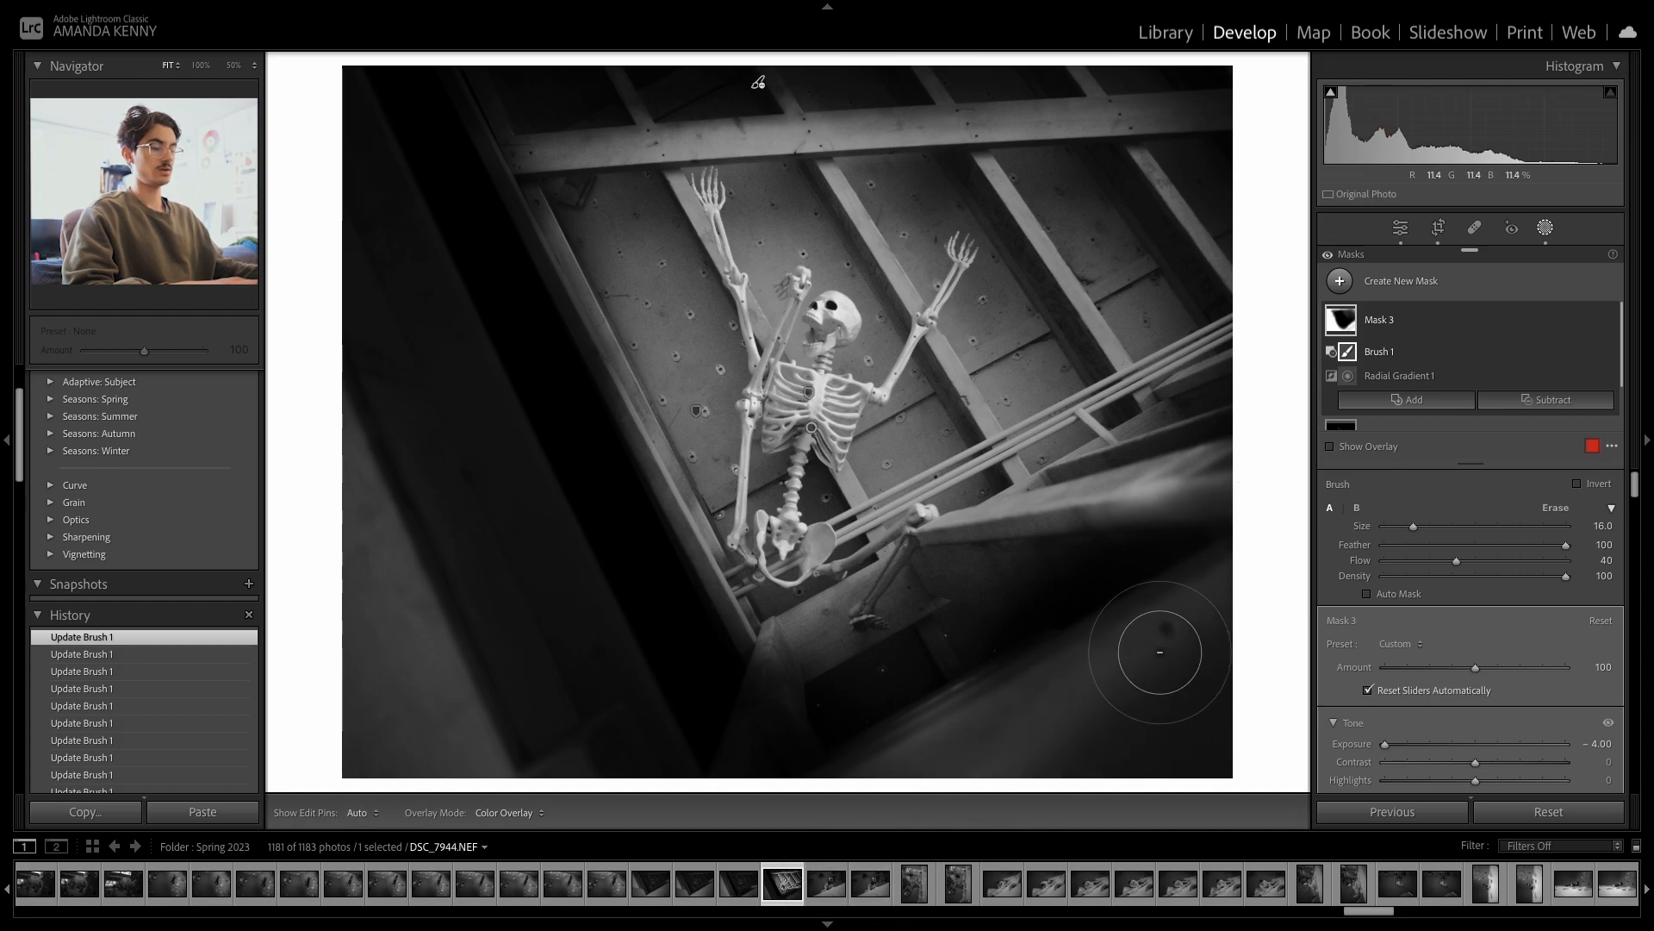
key(ctrl+z)
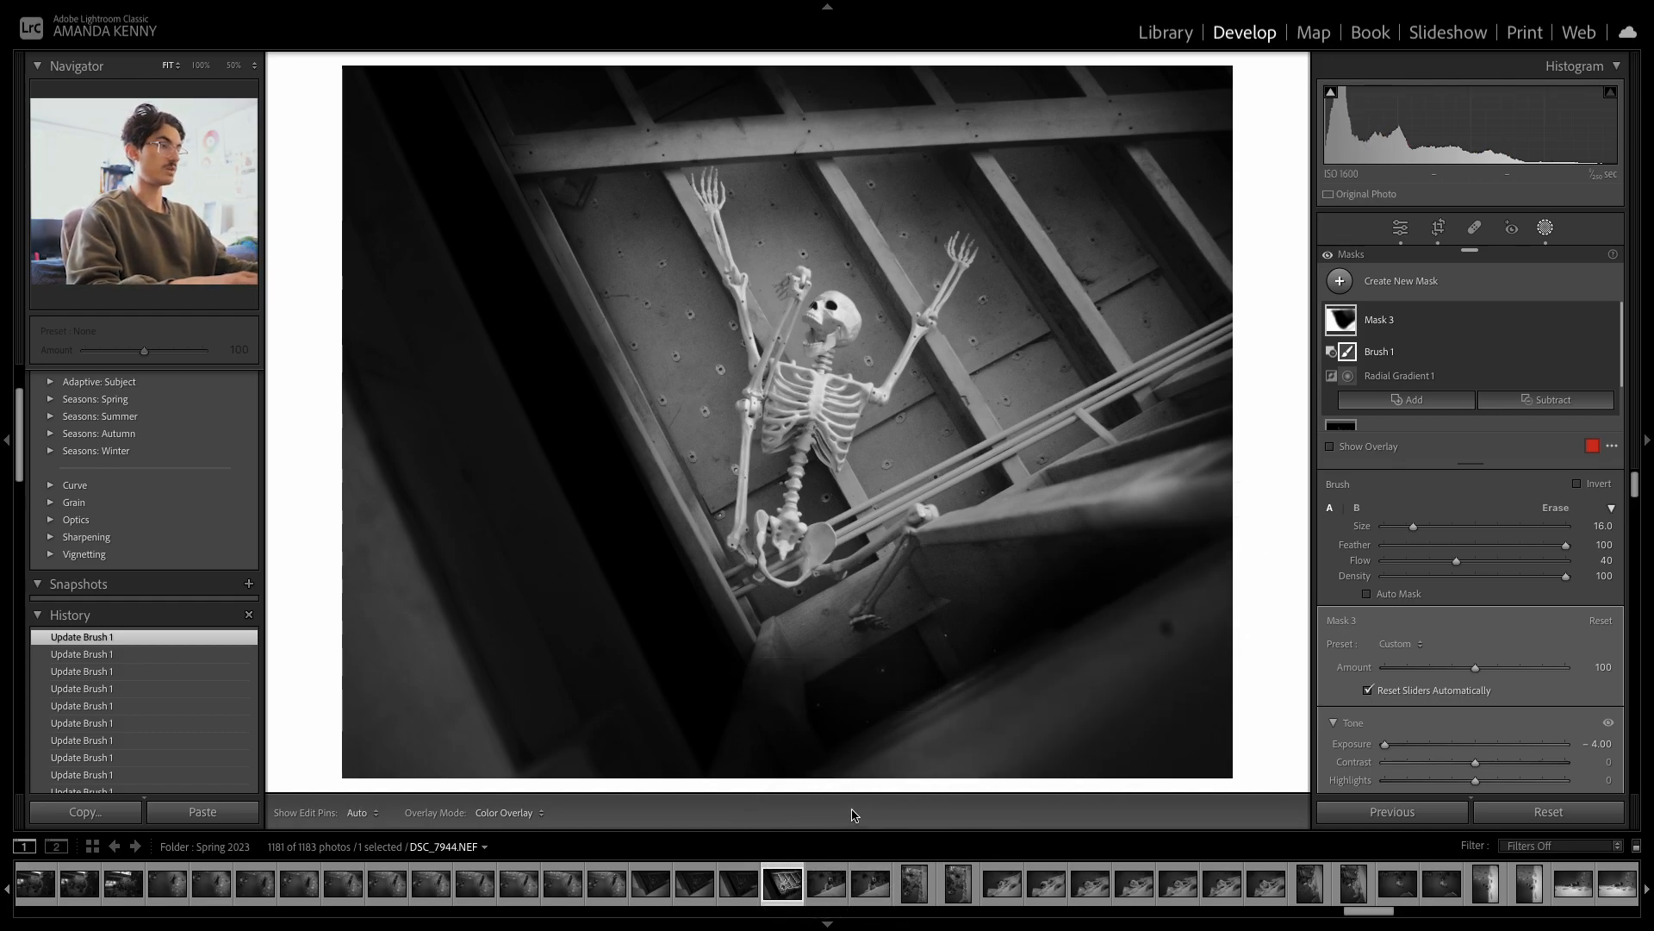
drag(1238, 595, 865, 841)
mouse_move(1275, 629)
mouse_down()
mouse_move(1055, 792)
mouse_move(911, 856)
mouse_move(1126, 783)
mouse_move(1211, 791)
mouse_move(1178, 816)
mouse_move(1016, 822)
mouse_move(1071, 698)
mouse_move(766, 868)
mouse_move(1361, 521)
mouse_move(729, 845)
mouse_up()
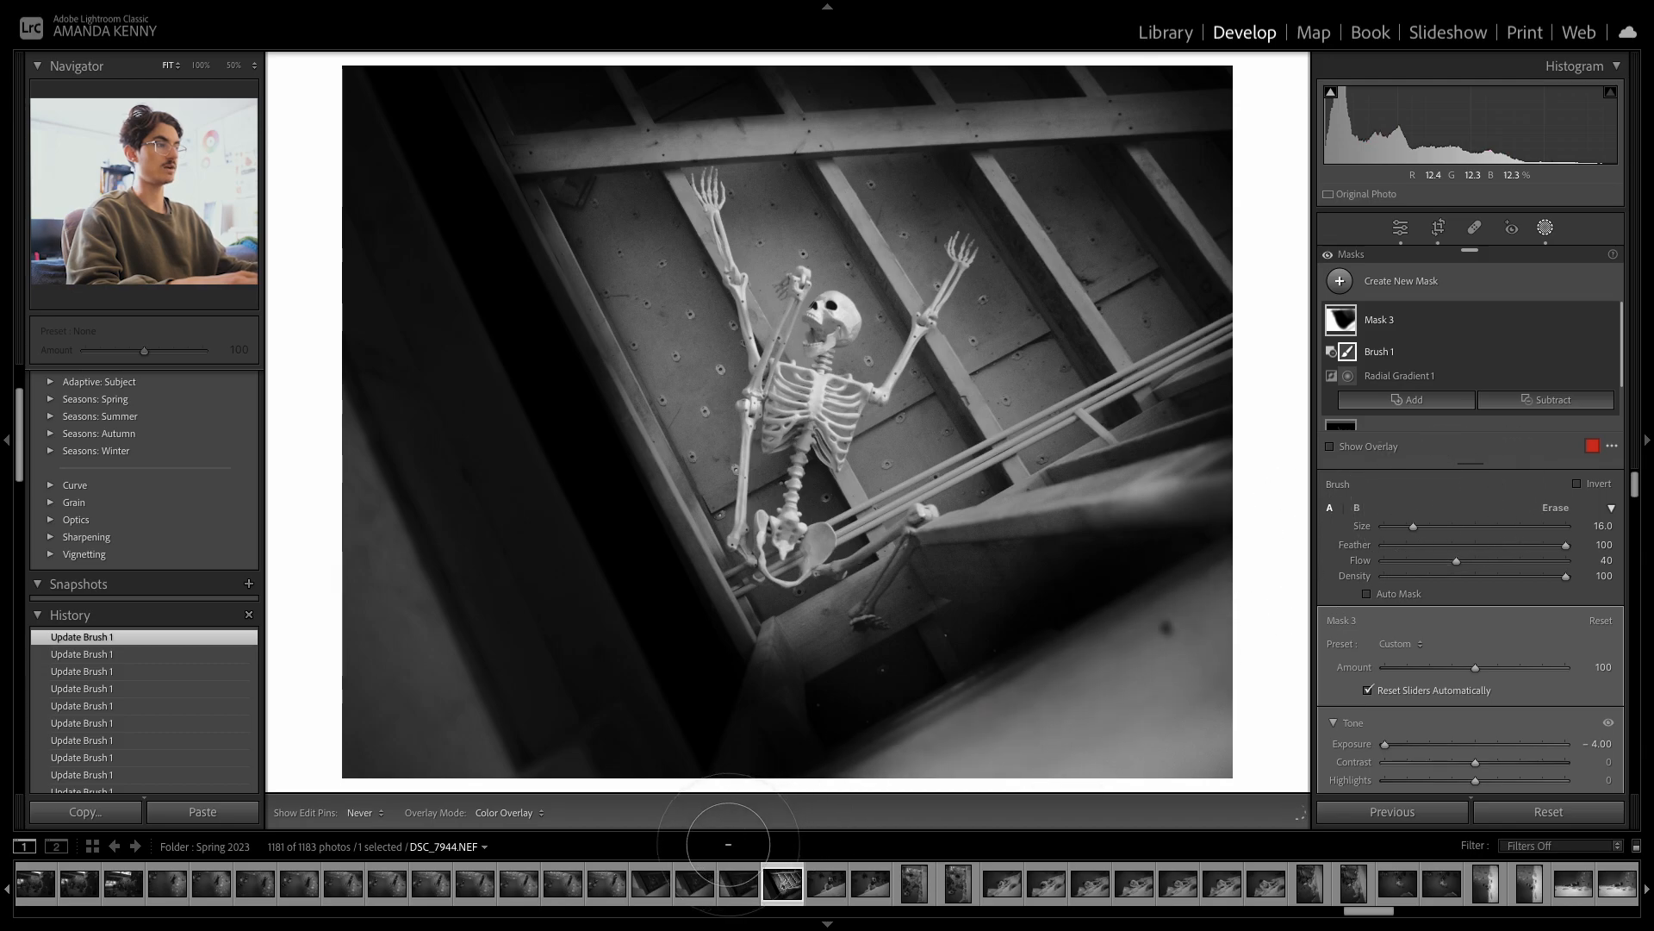
key(h)
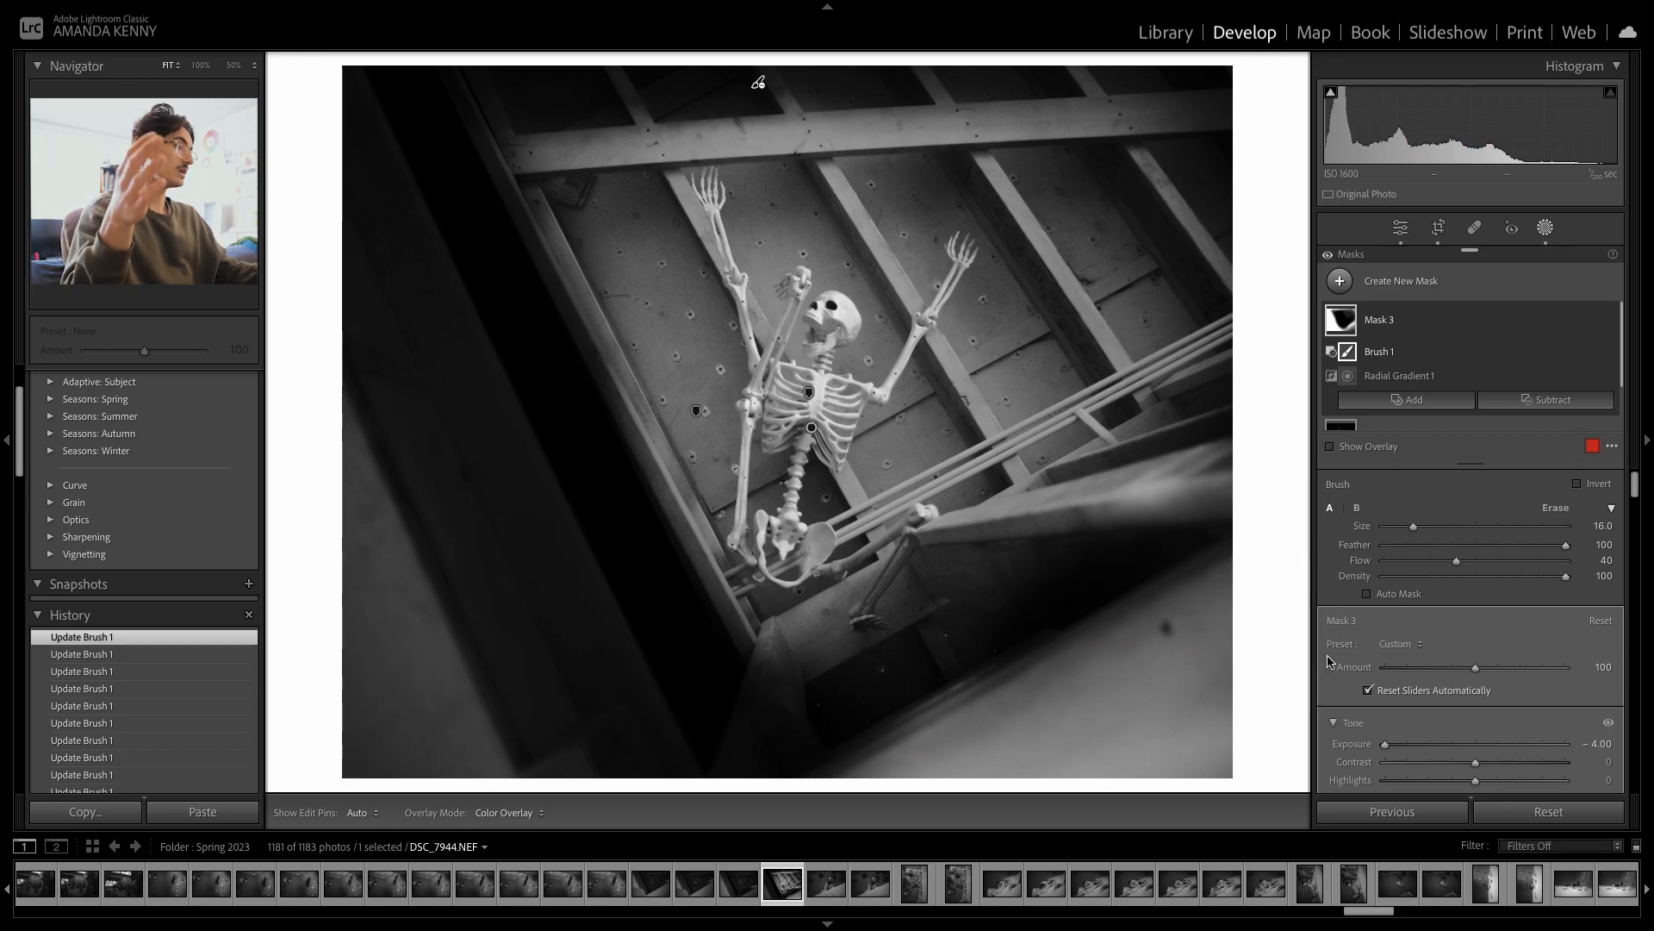
- Test Mask 3 with a weaker and a reset Exposure, set it to -2.76, and shrink the brush to size 5
drag(1387, 744, 1443, 744)
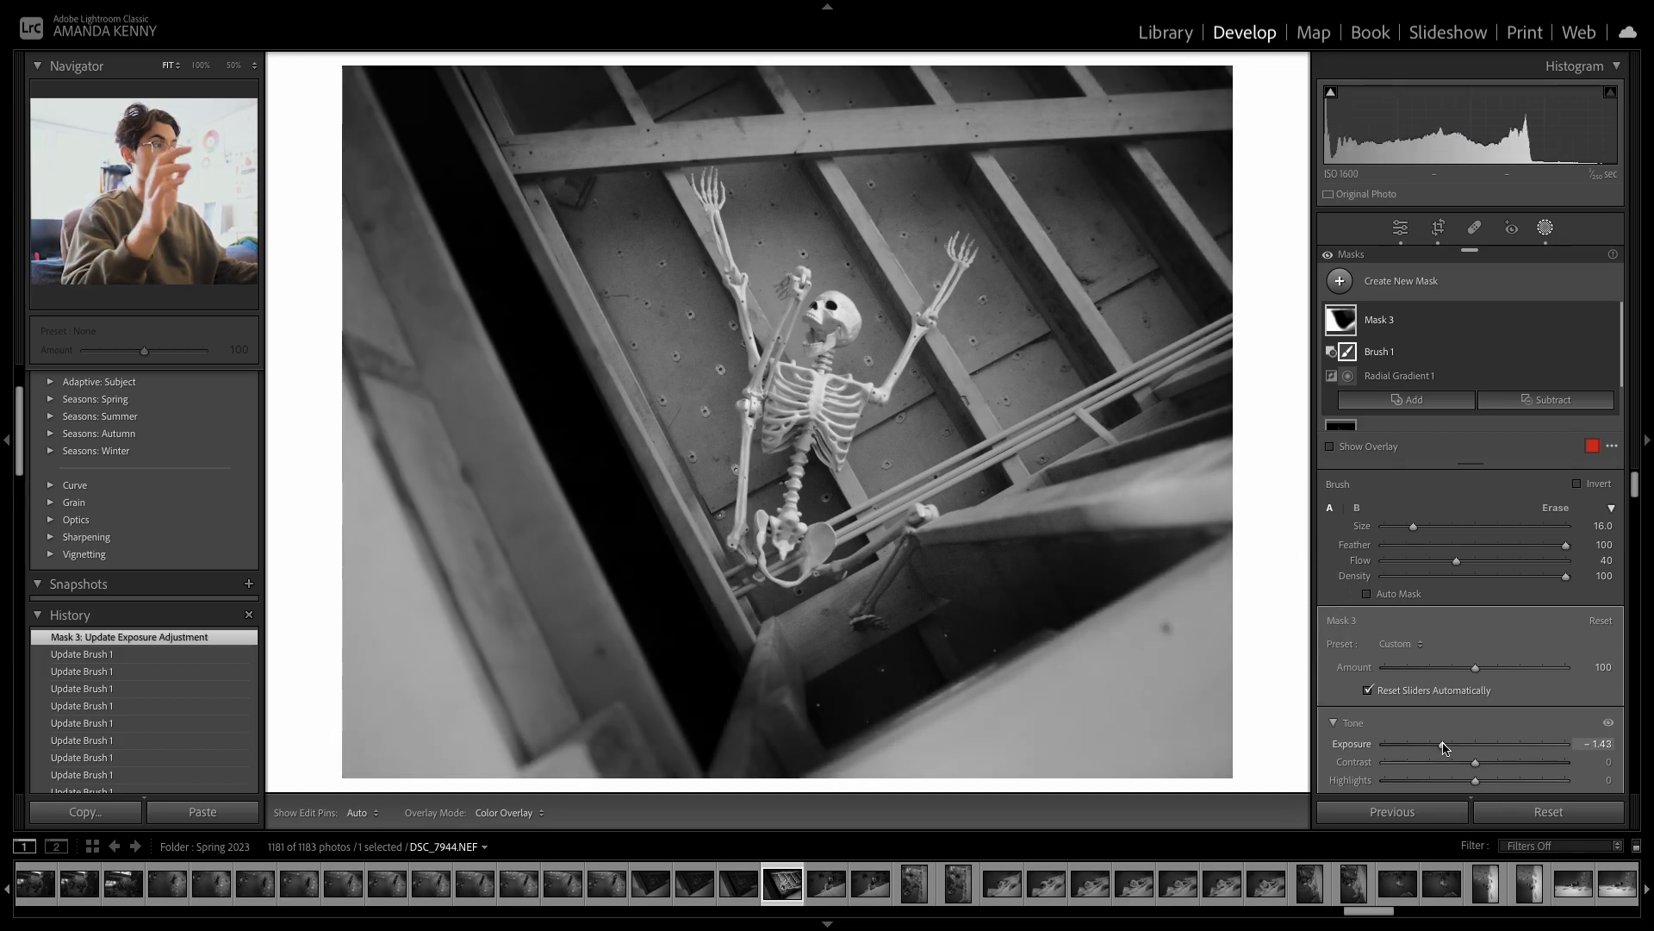
double_click(1444, 744)
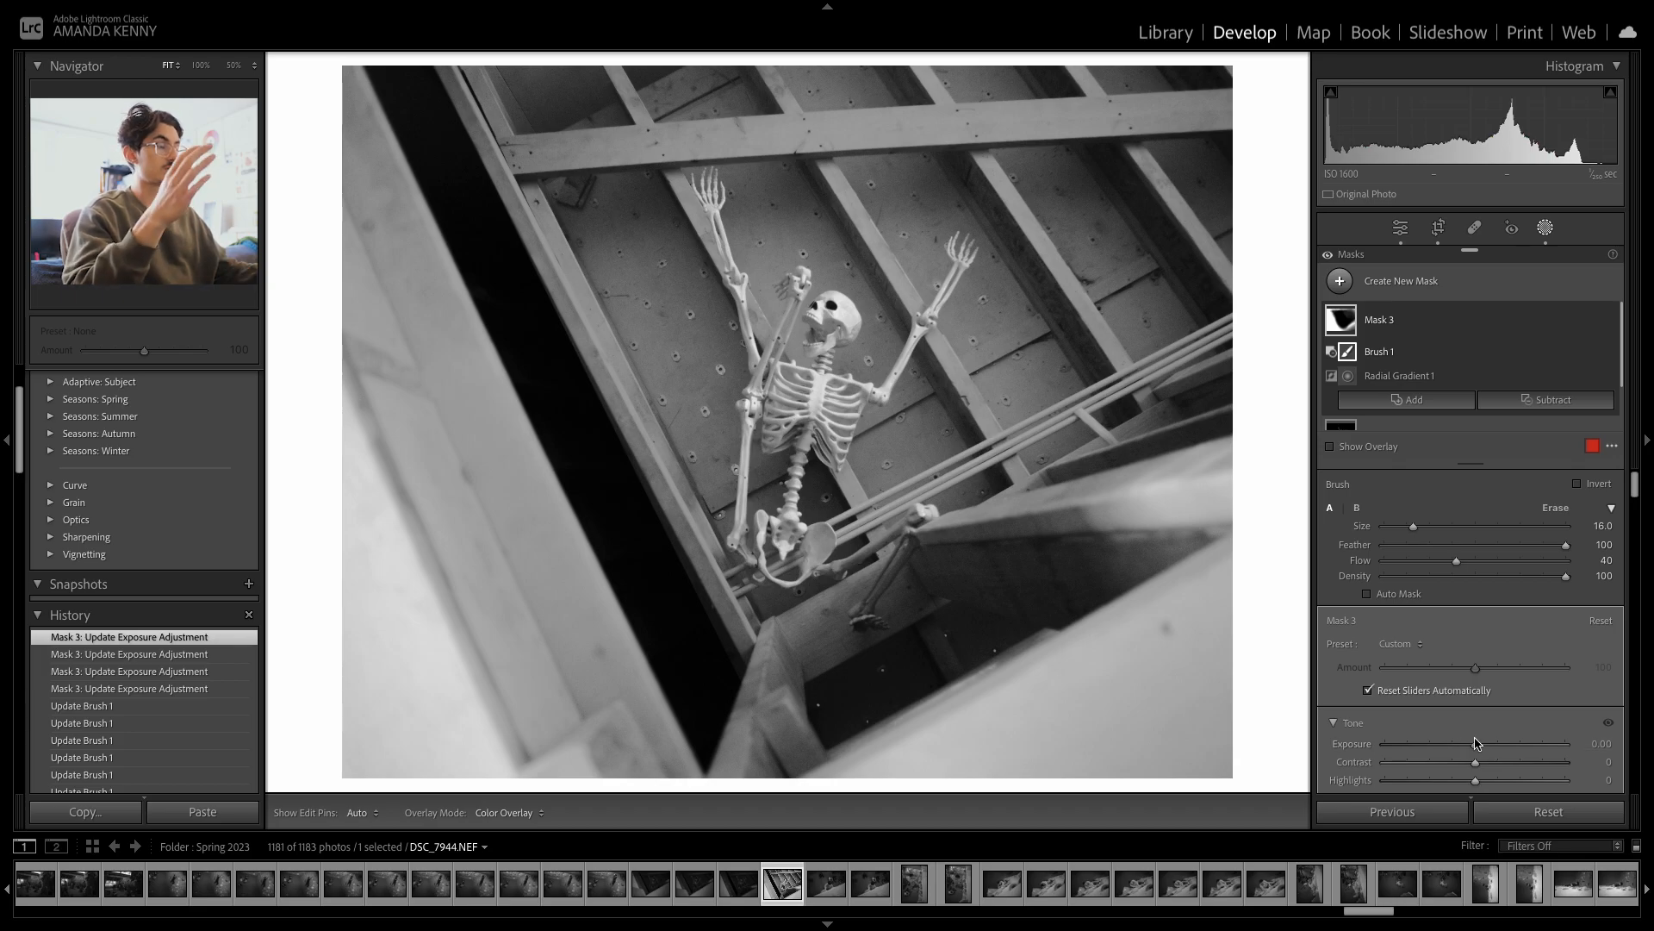
drag(1477, 746, 1412, 745)
scroll(1143, 629, down, 3)
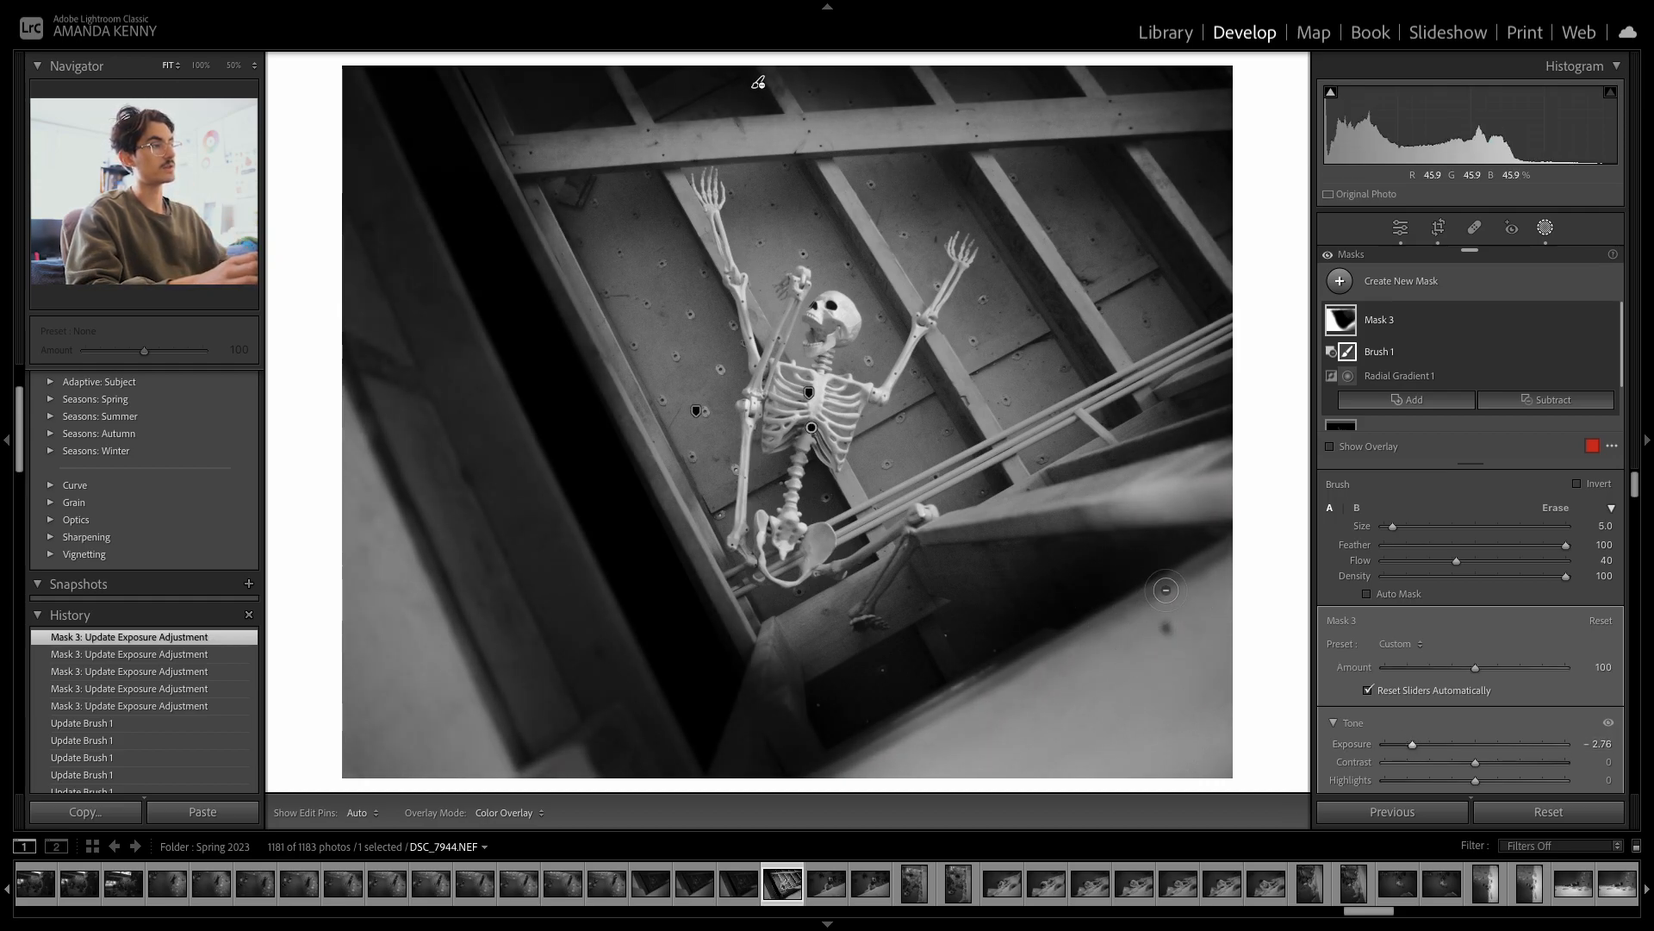
key(h)
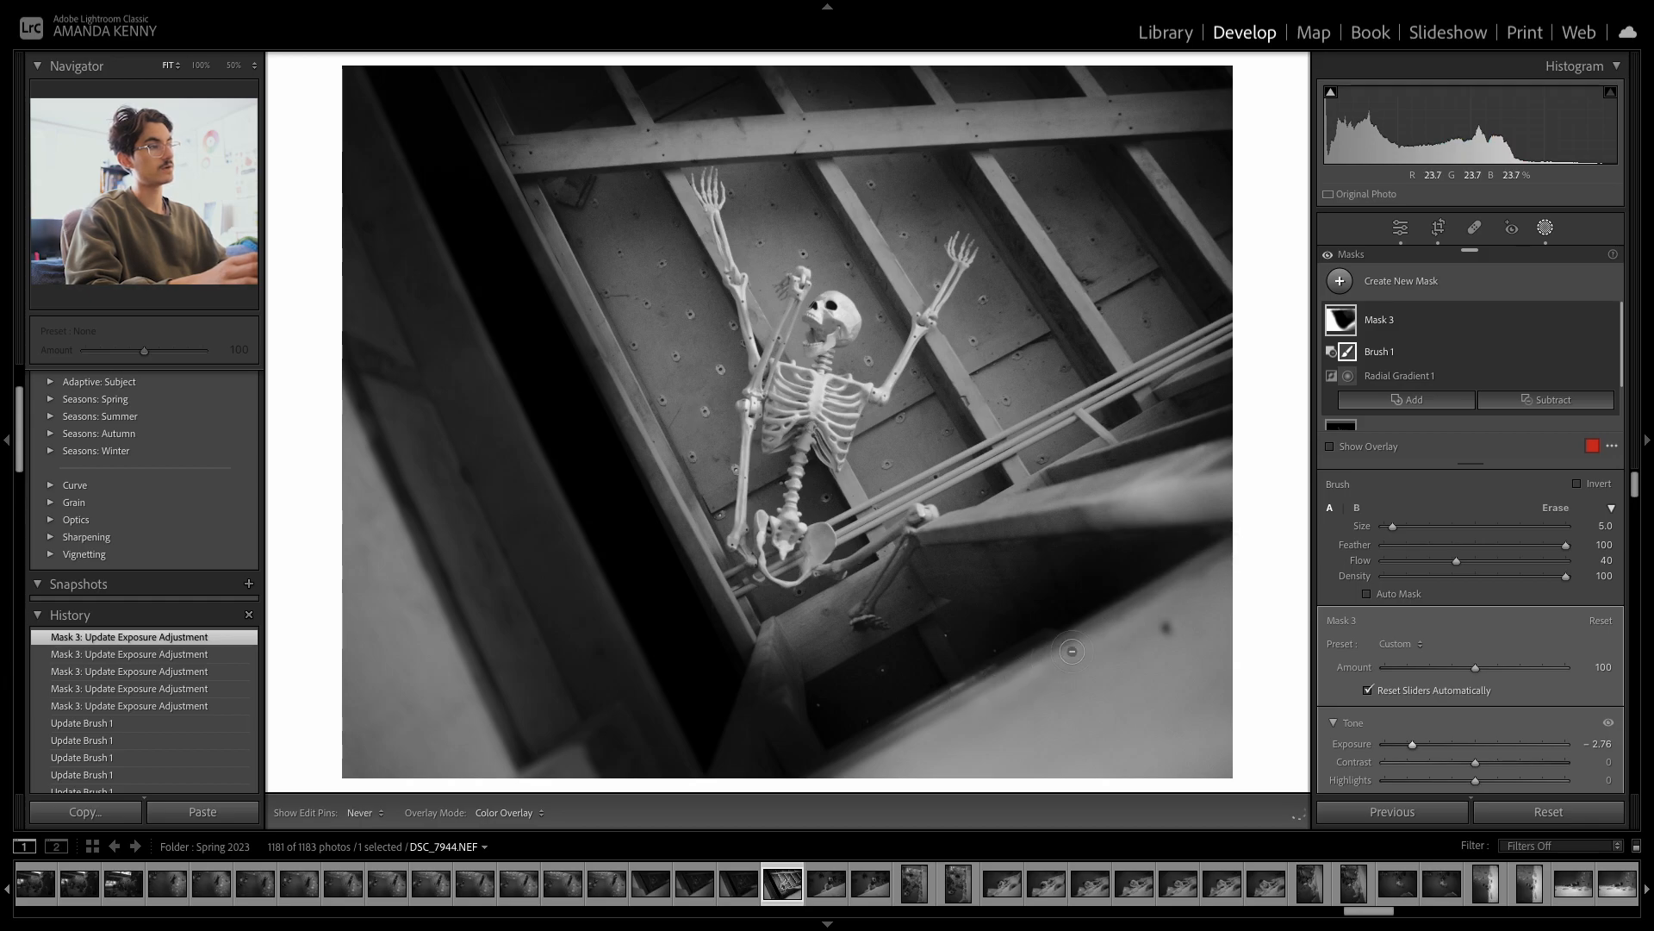
key(ctrl+z)
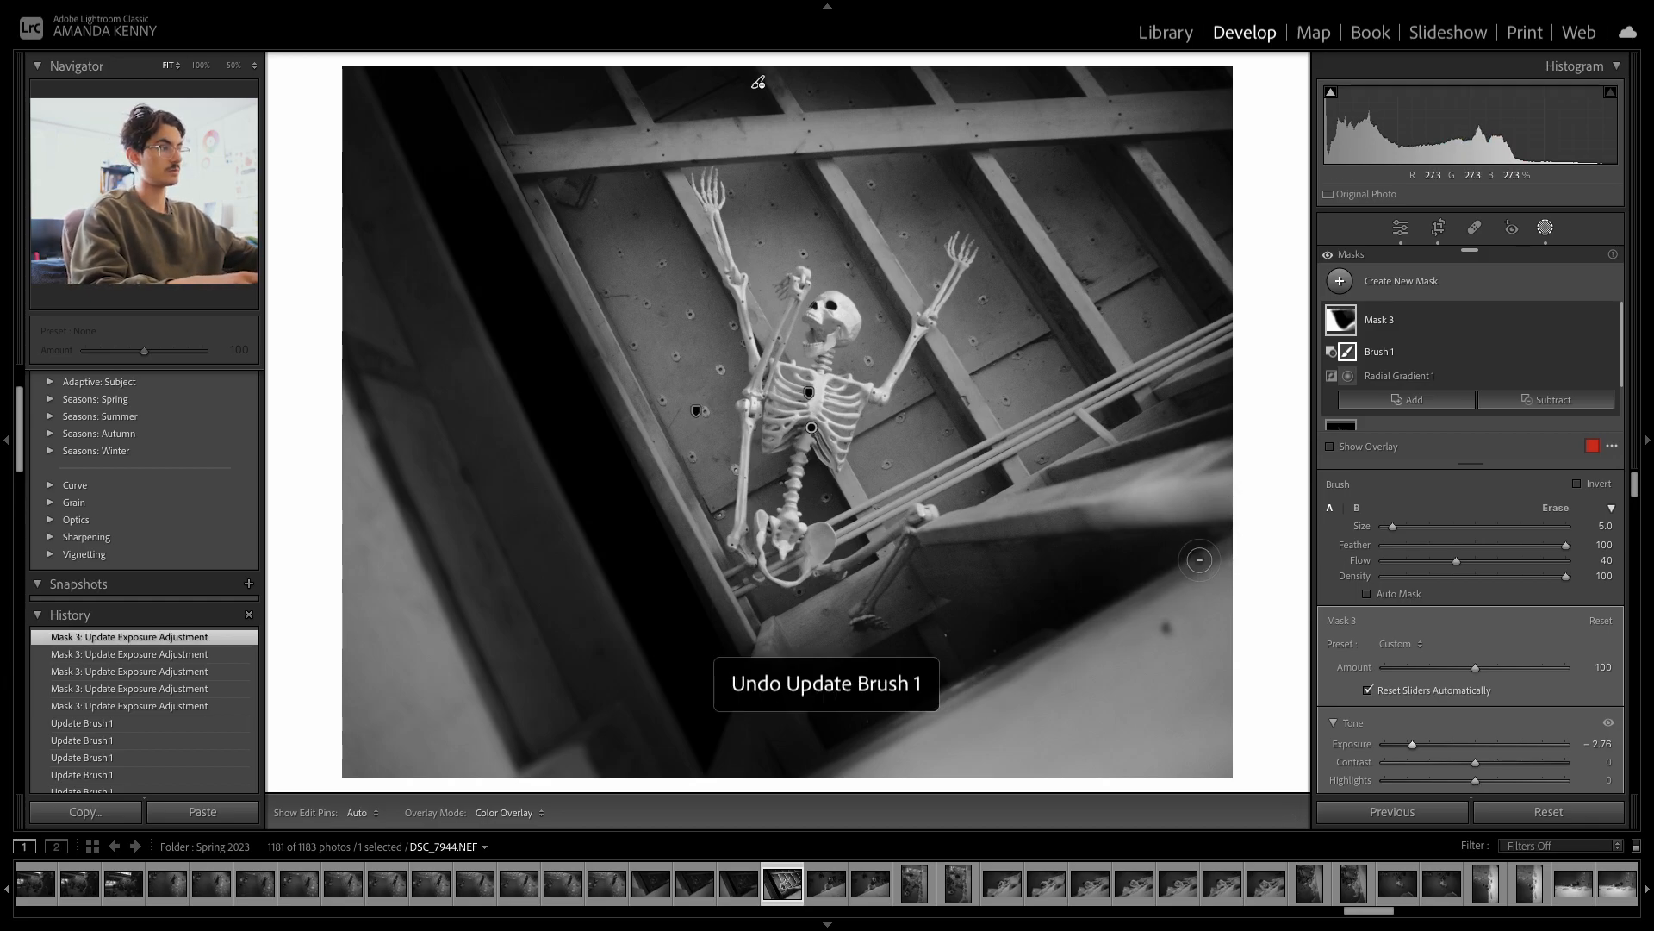
mouse_move(1003, 690)
mouse_down()
mouse_move(1062, 705)
mouse_move(1164, 599)
mouse_up()
key(ctrl+z)
- Paint the size 5 subtracting brush along the edge of the lower-right foreground plank
drag(1000, 691, 1218, 555)
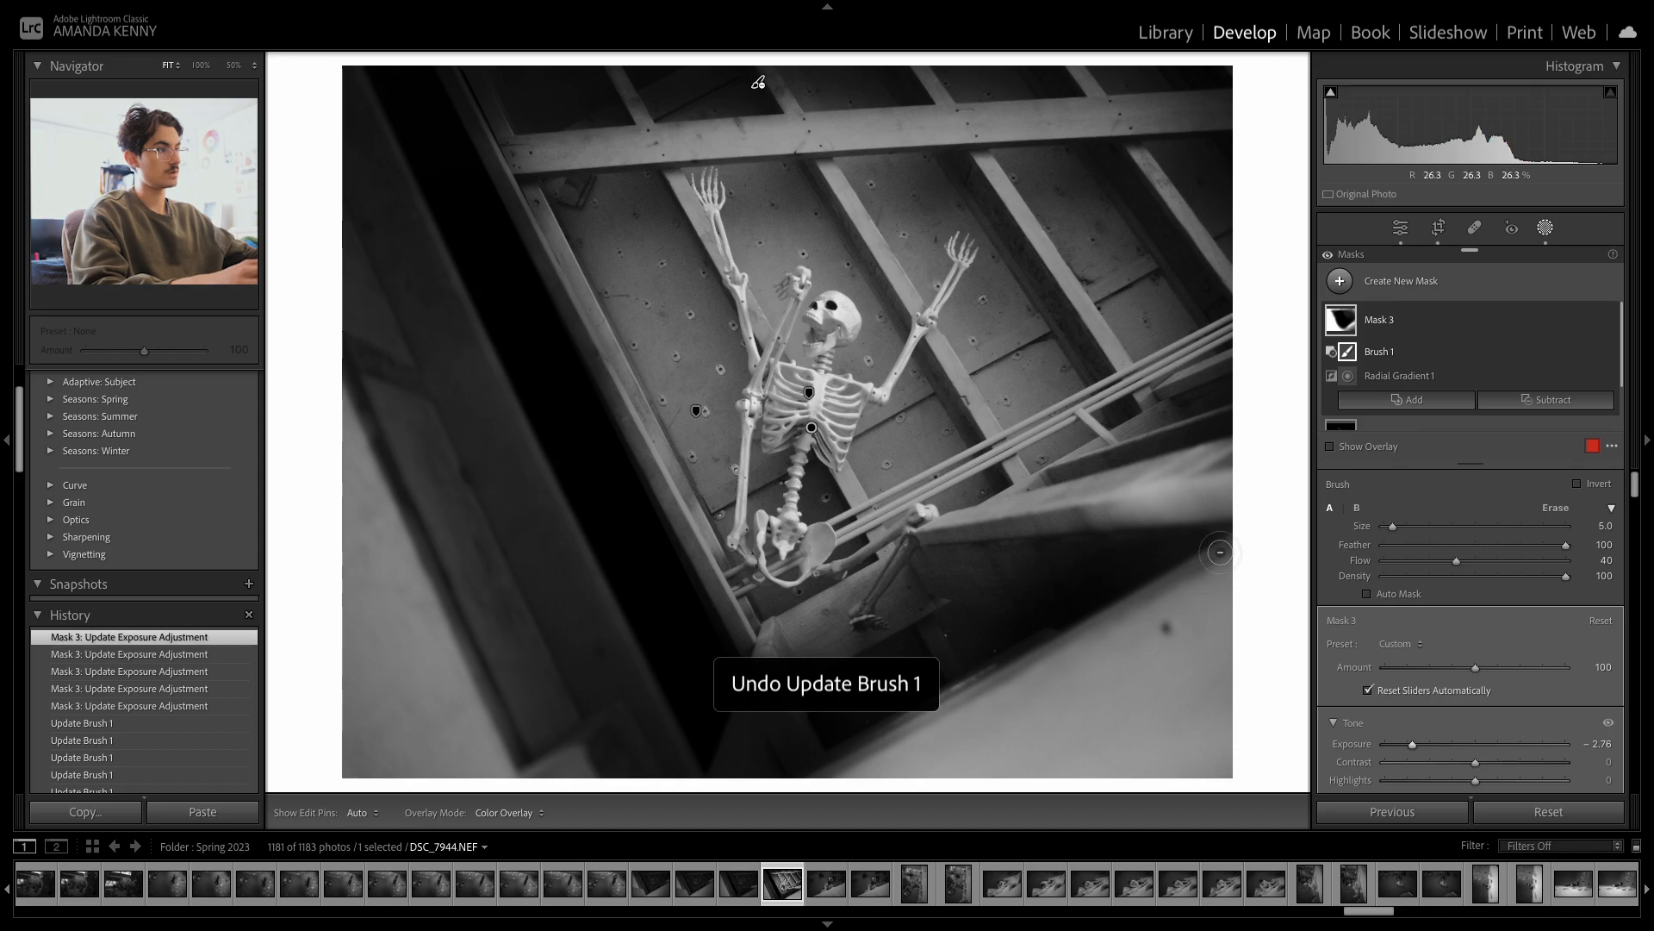
drag(829, 778, 839, 778)
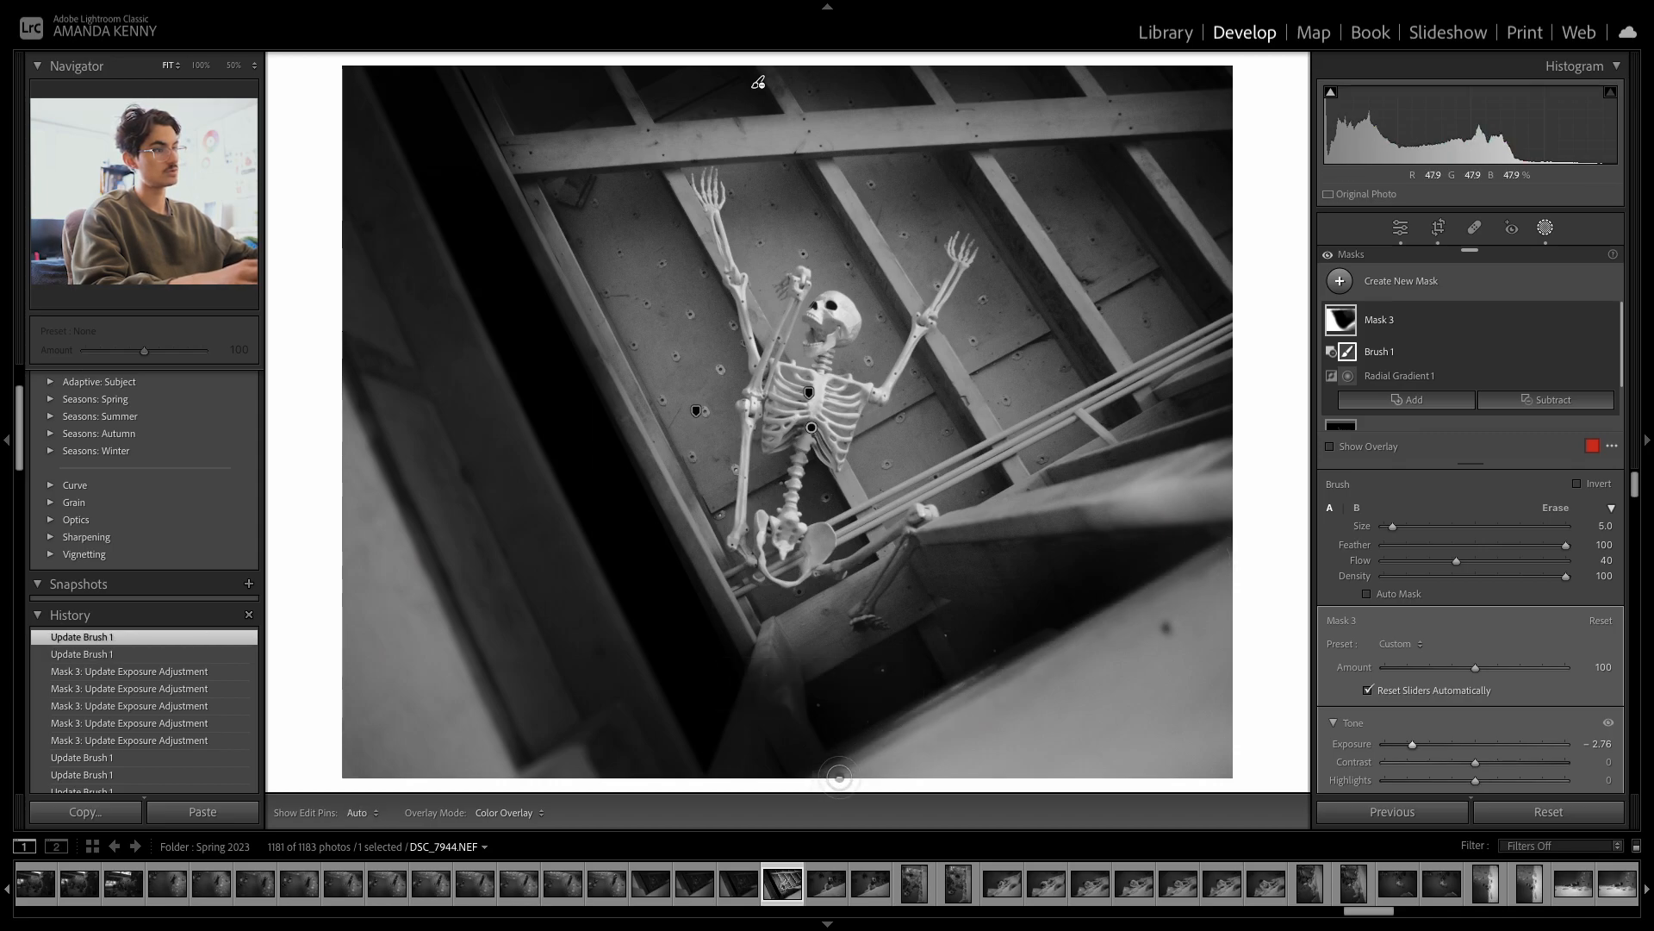
drag(1205, 602, 1198, 569)
drag(838, 782, 840, 789)
drag(1228, 577, 1216, 606)
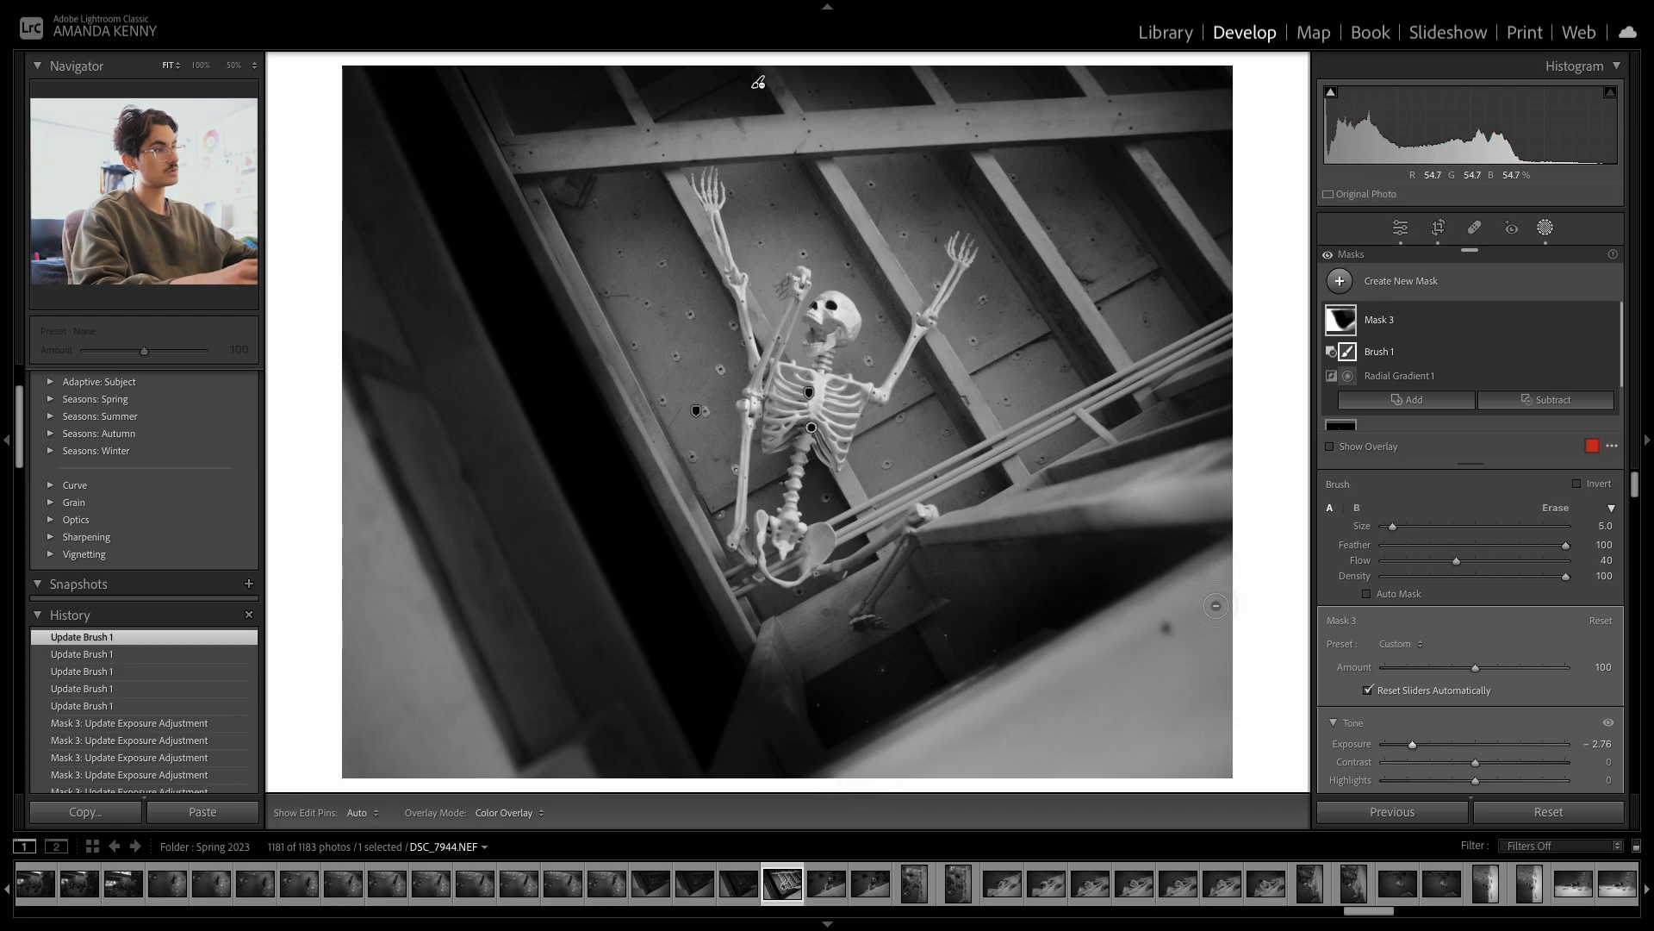
- Enlarge the brush to size 11 and touch up the foreground planks and the board at the upper left
key(h)
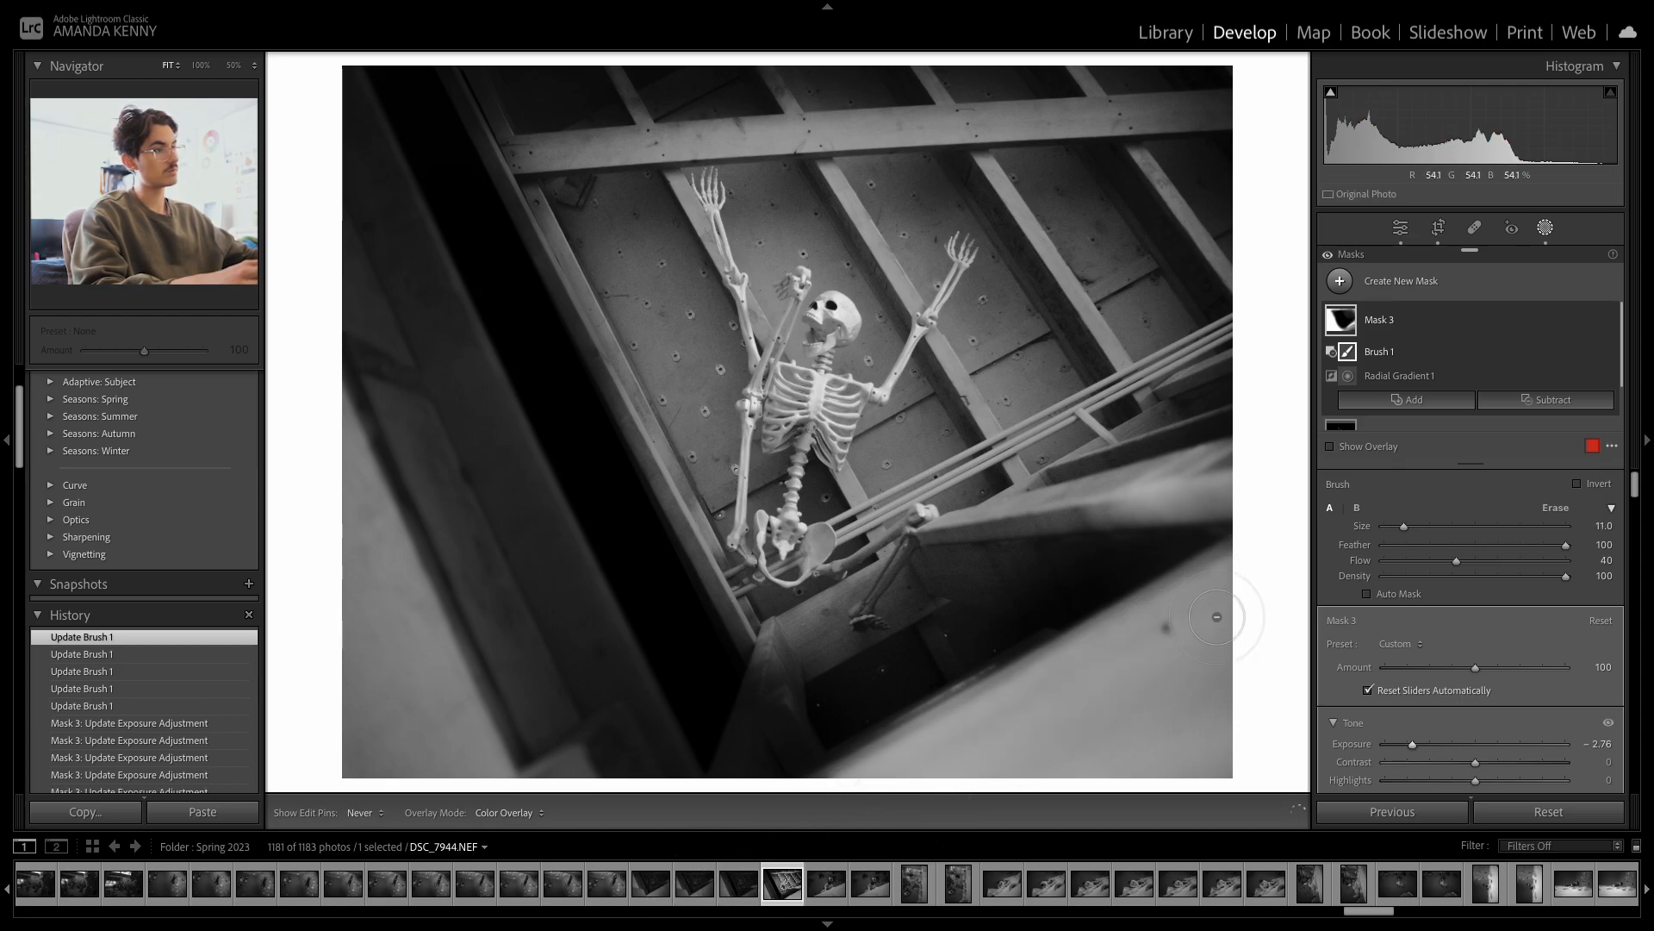
mouse_move(853, 751)
mouse_down()
mouse_move(752, 810)
mouse_move(836, 778)
mouse_up()
drag(848, 532, 843, 534)
drag(1215, 451, 1136, 472)
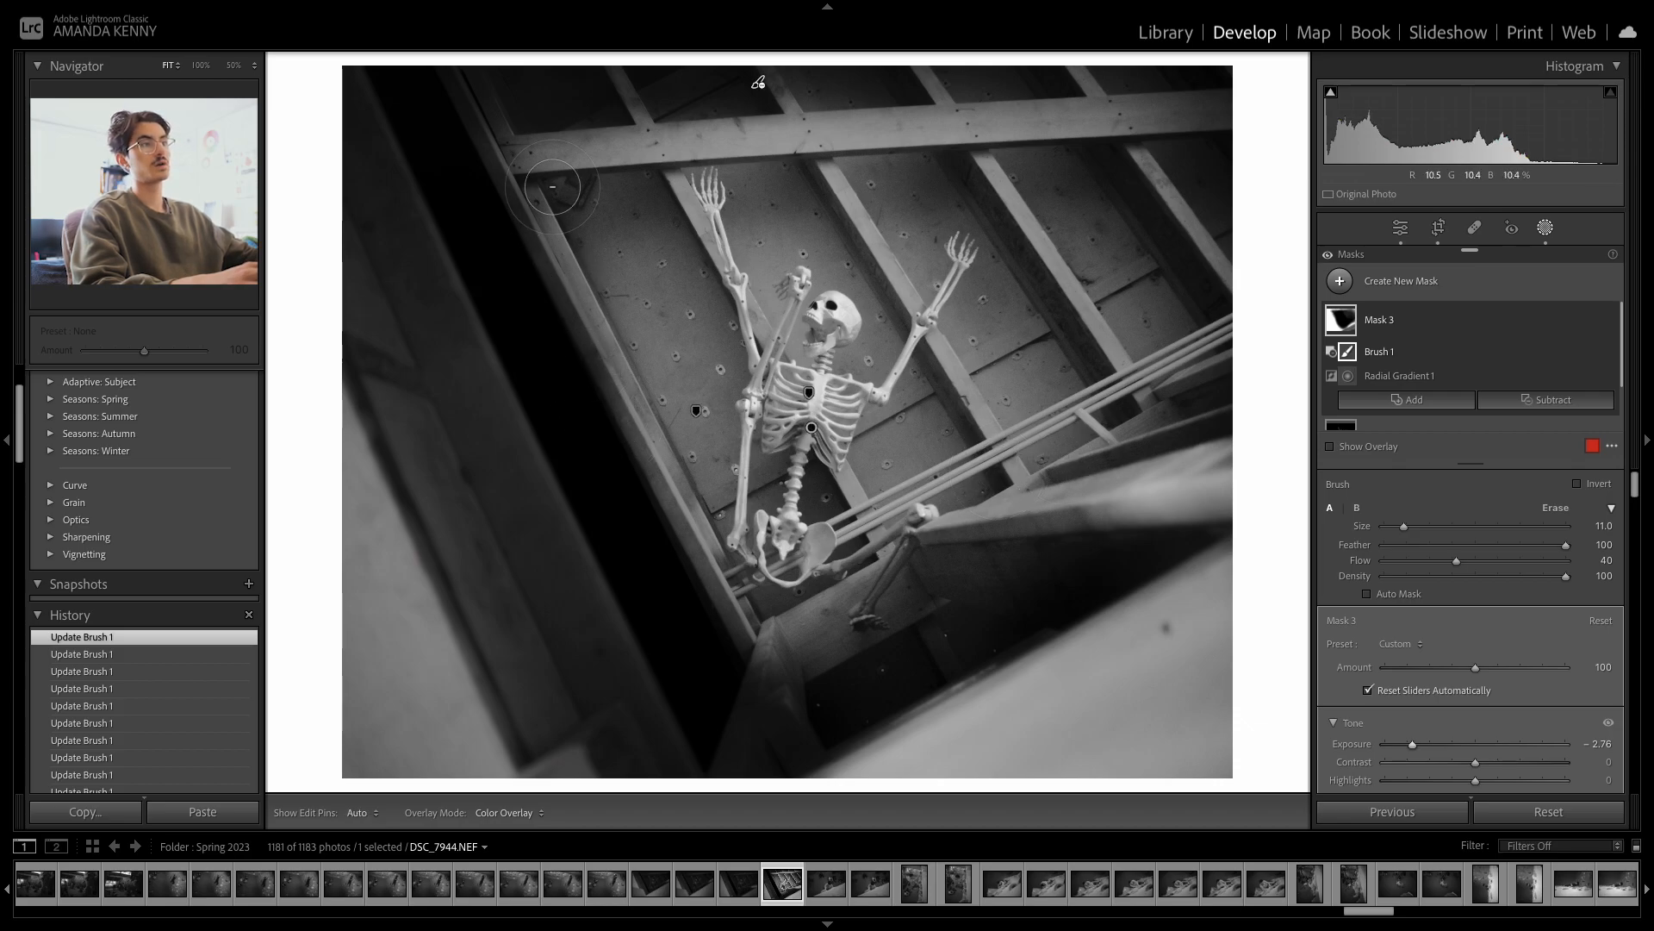
drag(577, 289, 543, 230)
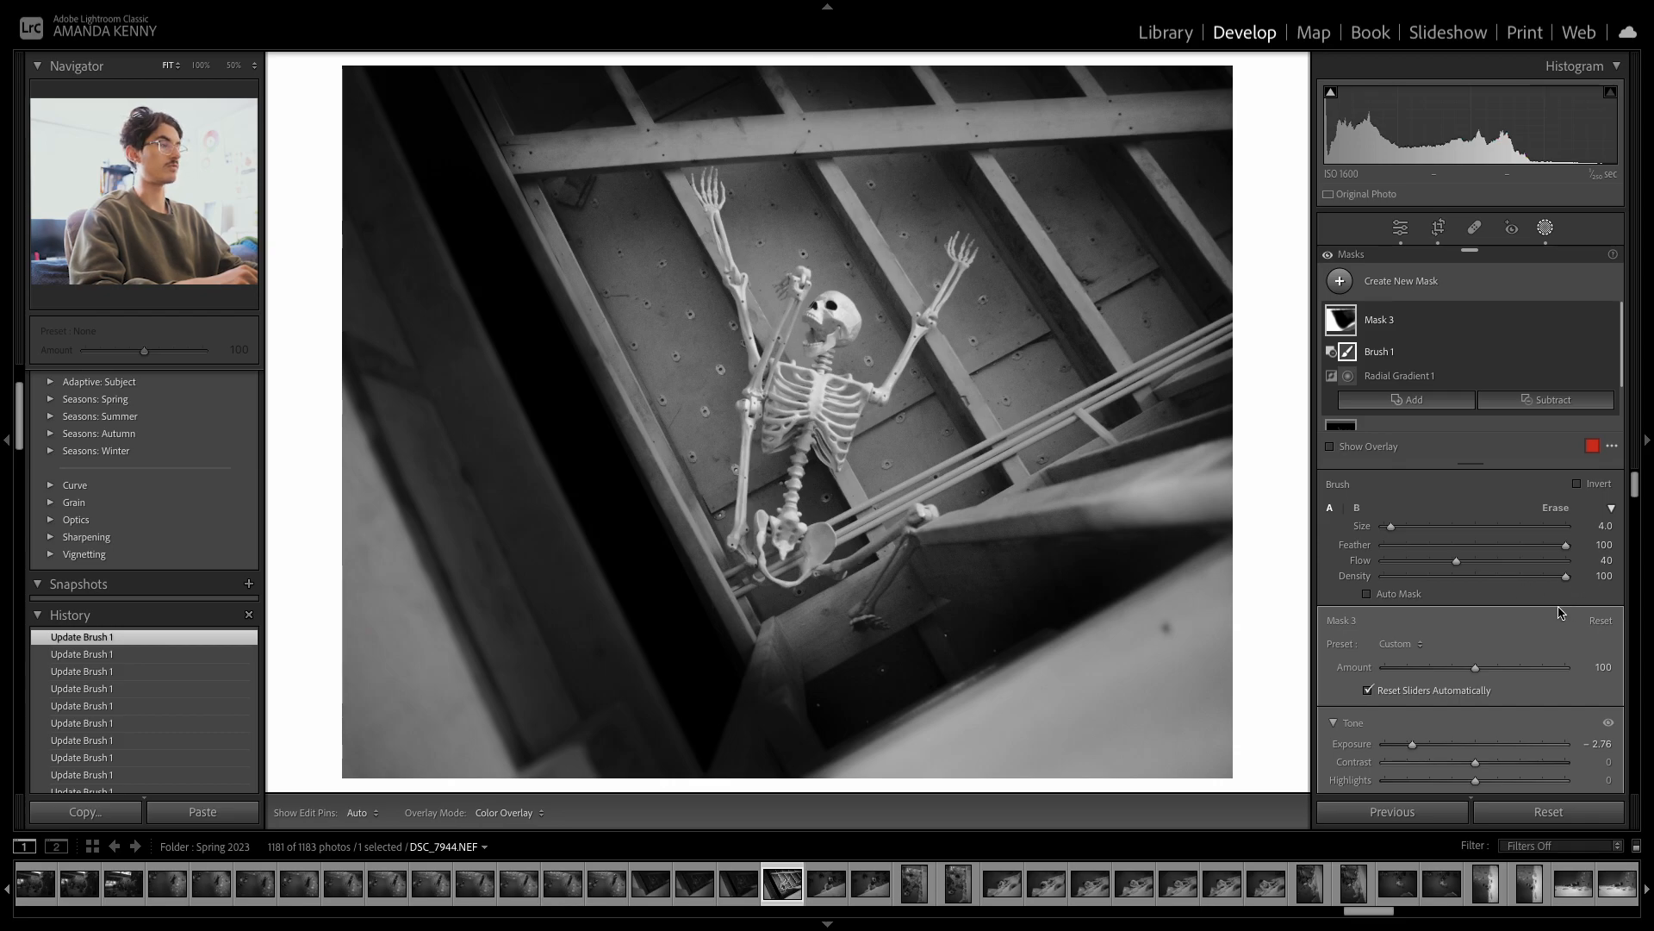
- Set the eraser to size 52 and Flow 17, and softly restore the darkening over the upper-right boards
key(alt)
drag(1425, 569, 1416, 570)
scroll(466, 300, up, 8)
key(h)
scroll(431, 280, up, 3)
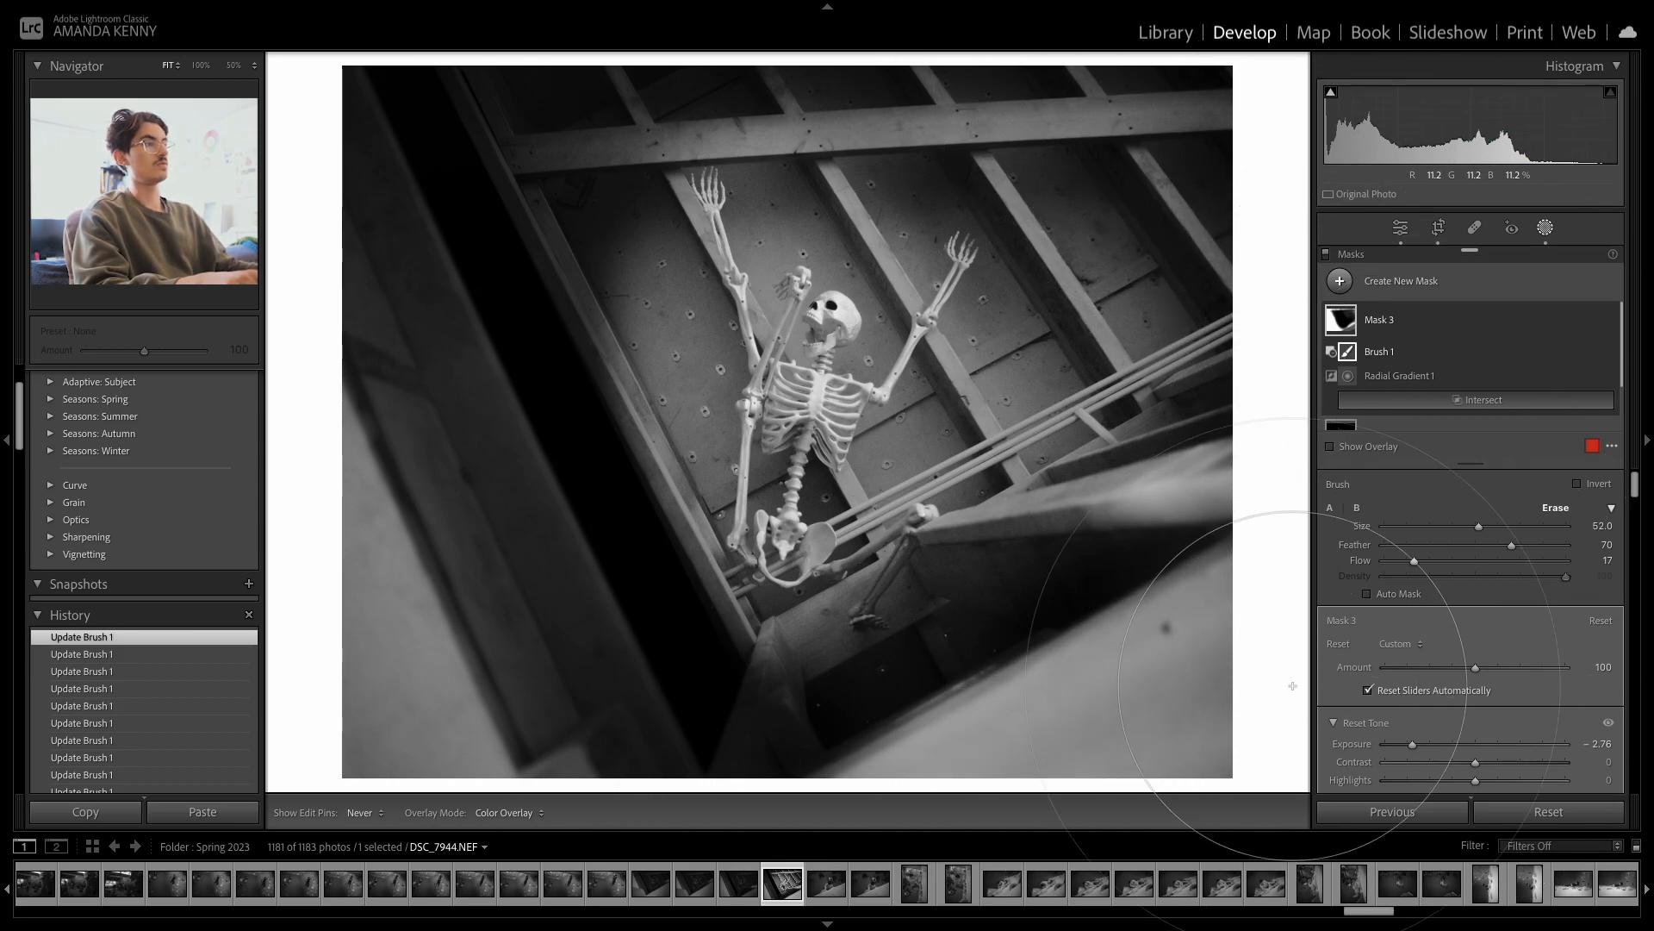
drag(1141, 249, 1082, 263)
- Set the subtracting brush to size 32 and Flow 19, and lightly brighten the upper-right boards
scroll(1134, 358, up, 7)
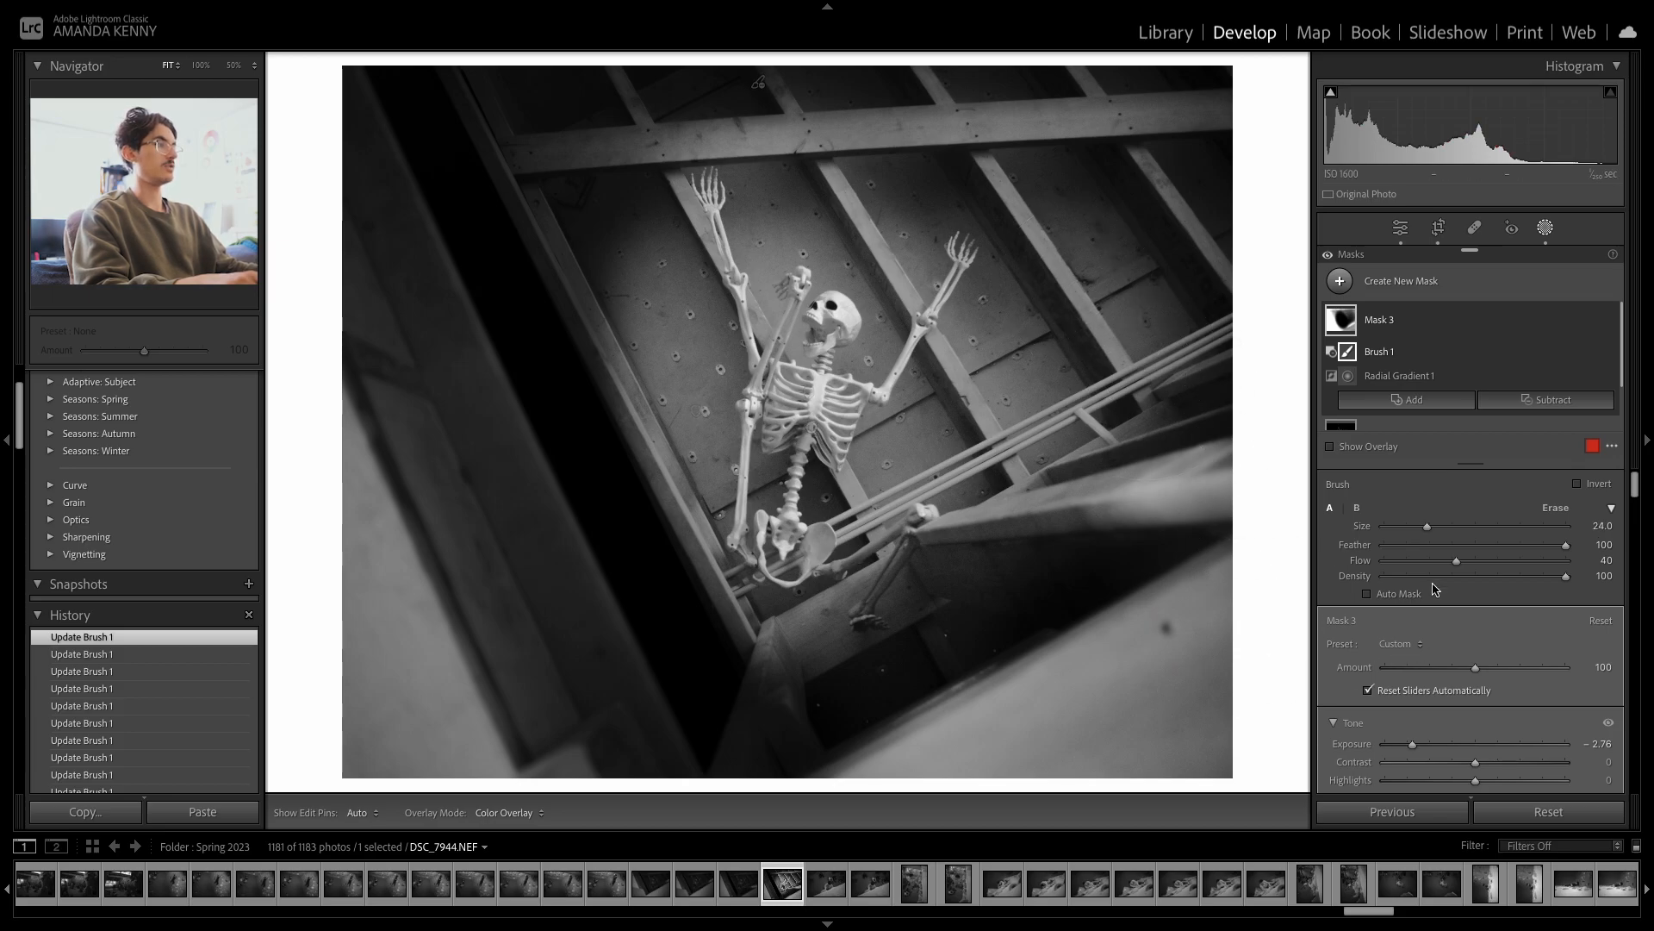
scroll(1110, 283, up, 8)
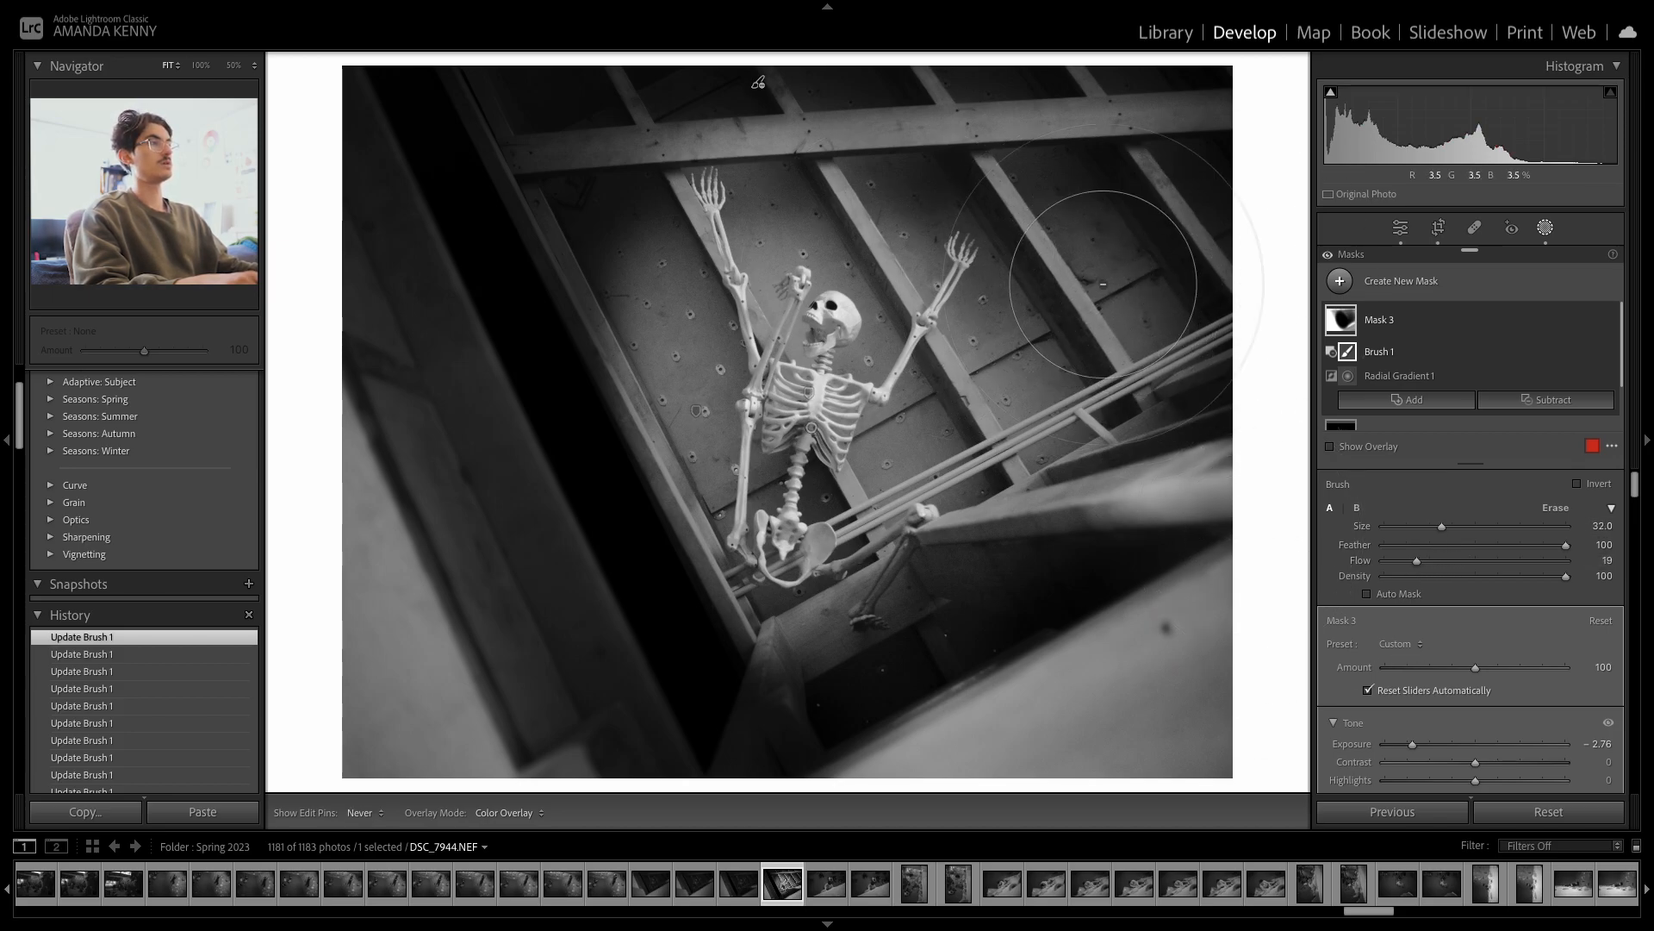
mouse_move(1164, 224)
mouse_down()
mouse_move(1278, 213)
mouse_move(1214, 209)
mouse_move(1270, 252)
mouse_move(1237, 226)
mouse_move(1176, 261)
mouse_up()
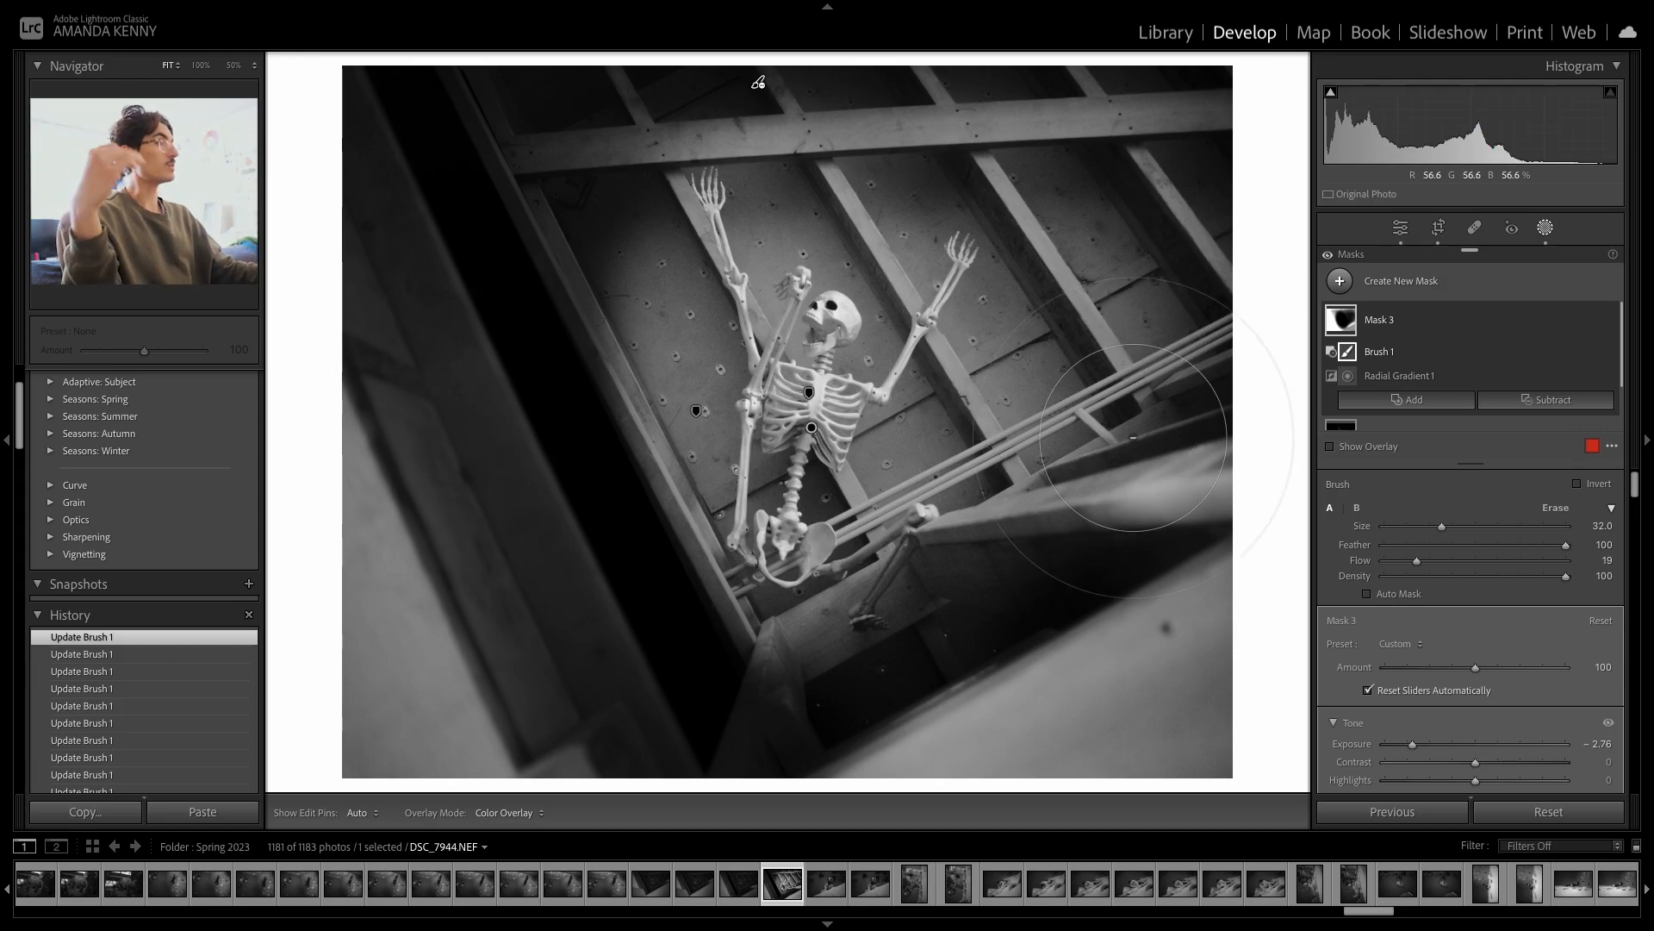
- Intersect Mask 3 with a luminance range sampled from the dark diagonal gap and narrow the range to 0/0–1/100
click(1591, 321)
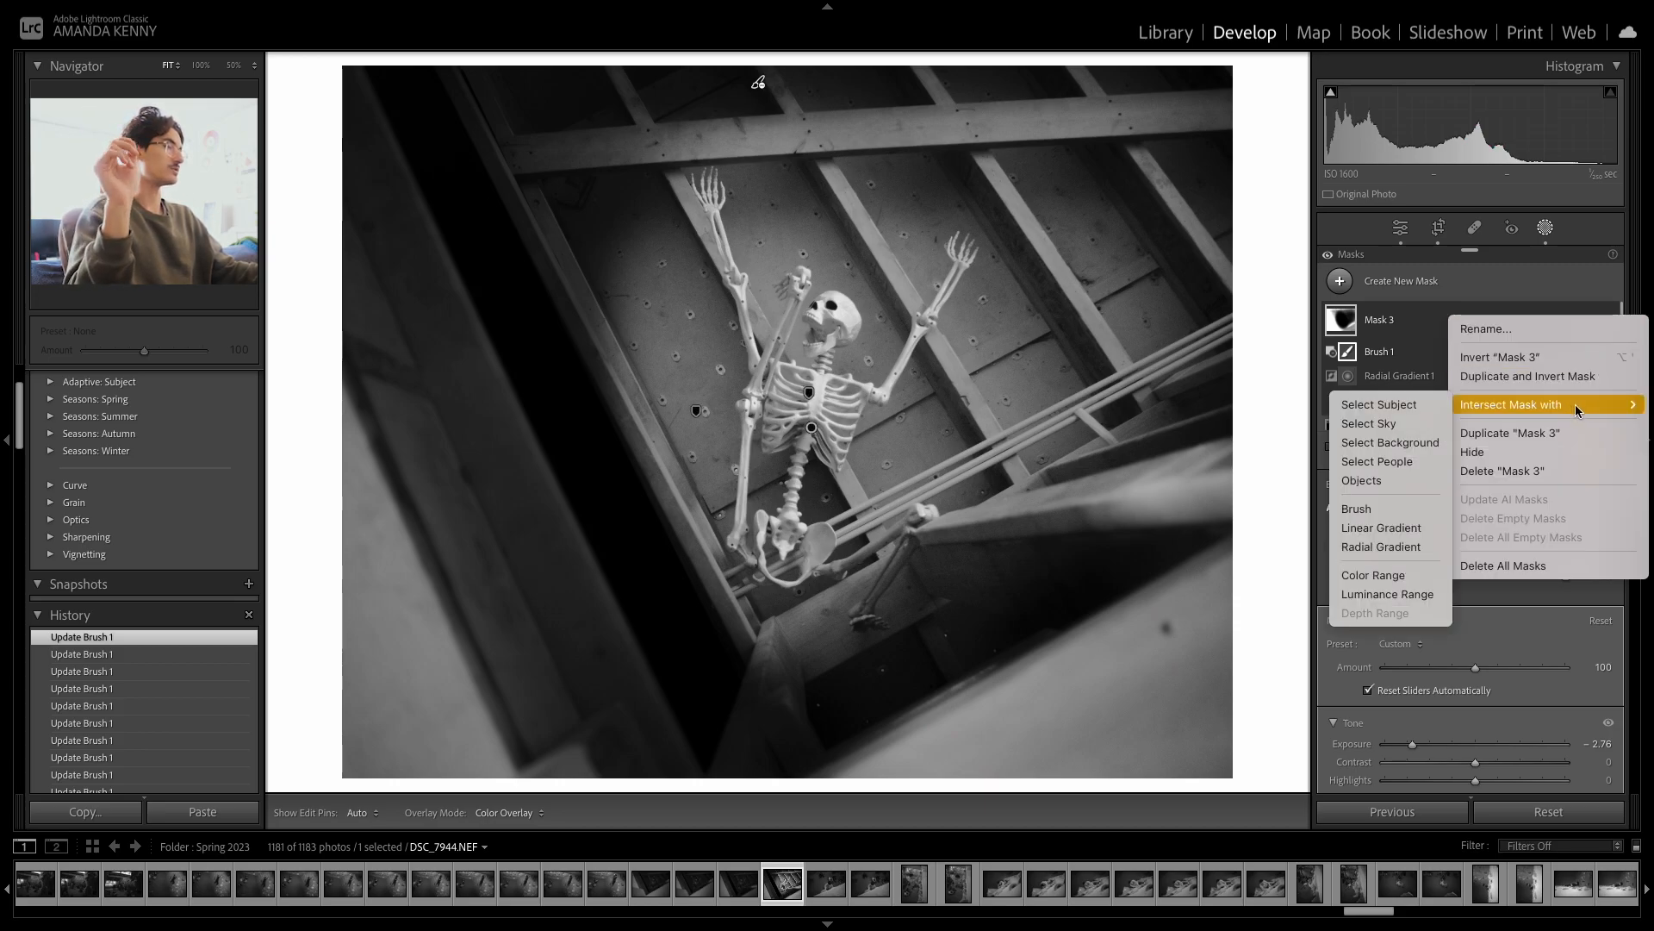
mouse_move(1525, 404)
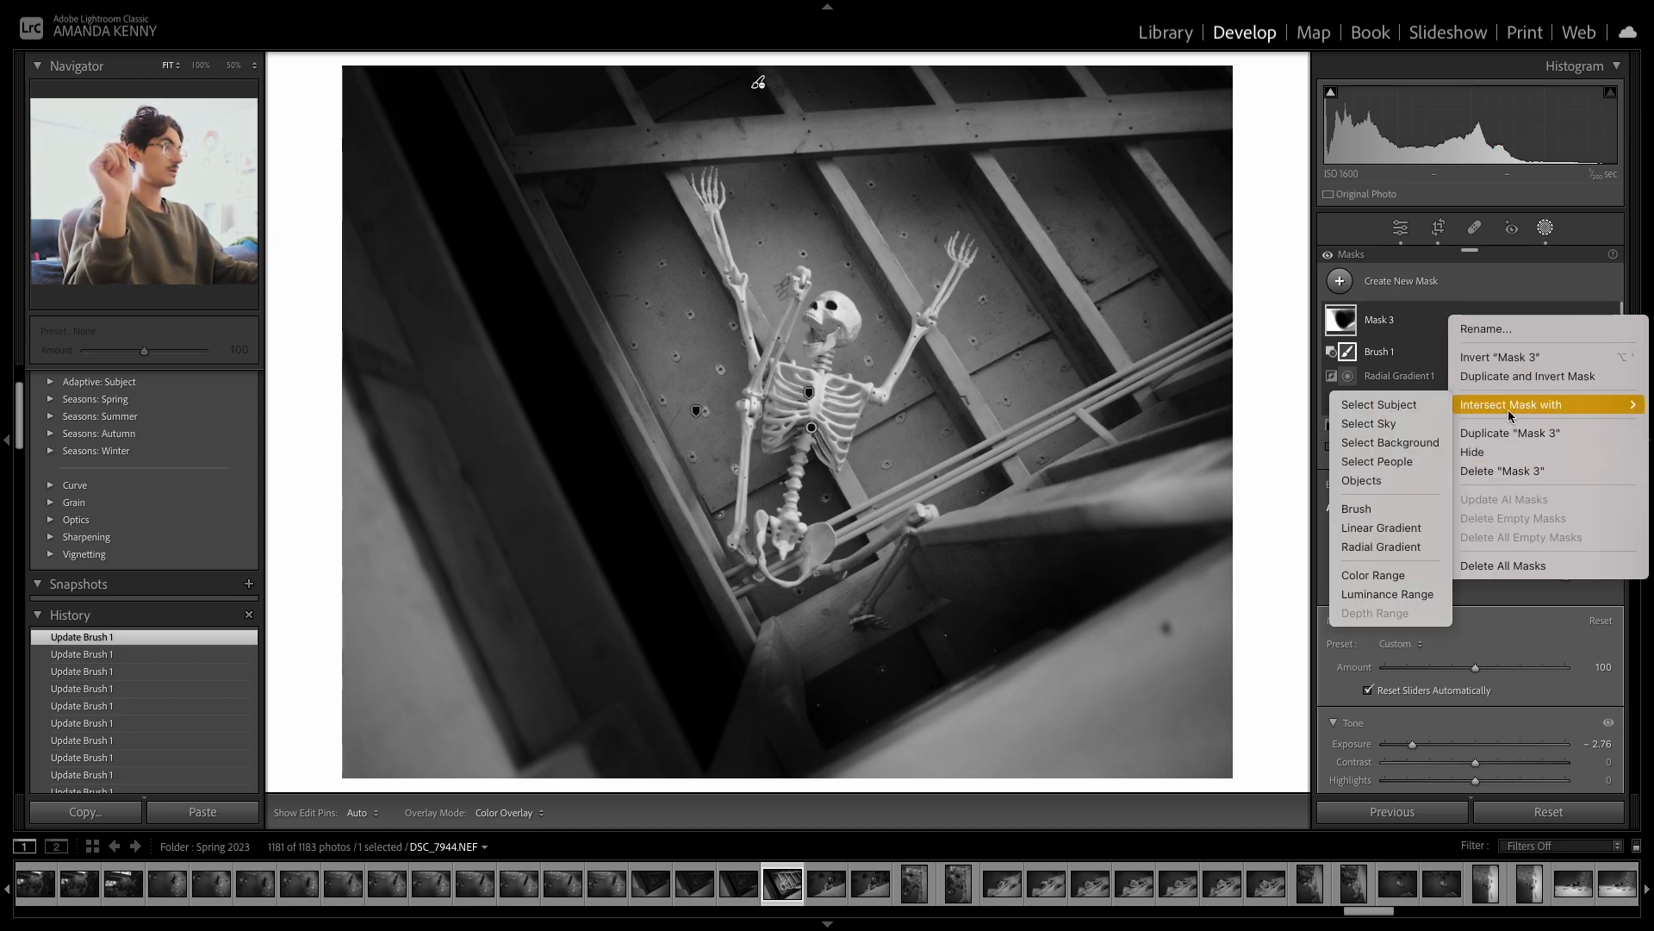
click(1408, 583)
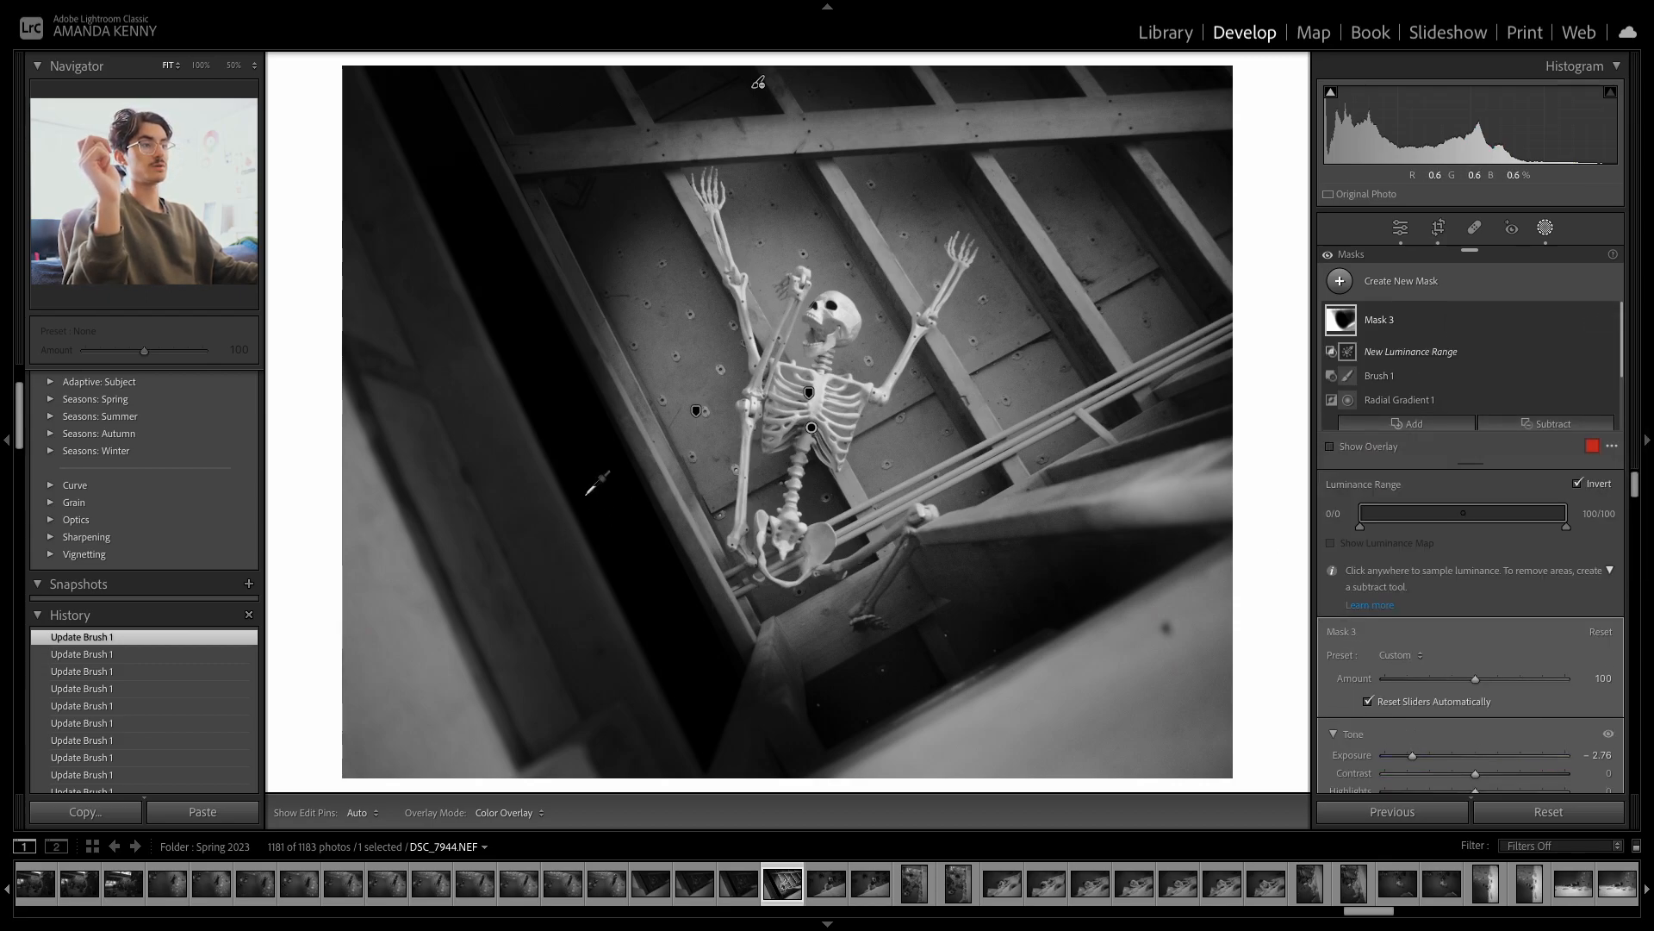
click(603, 491)
drag(1419, 527, 1594, 528)
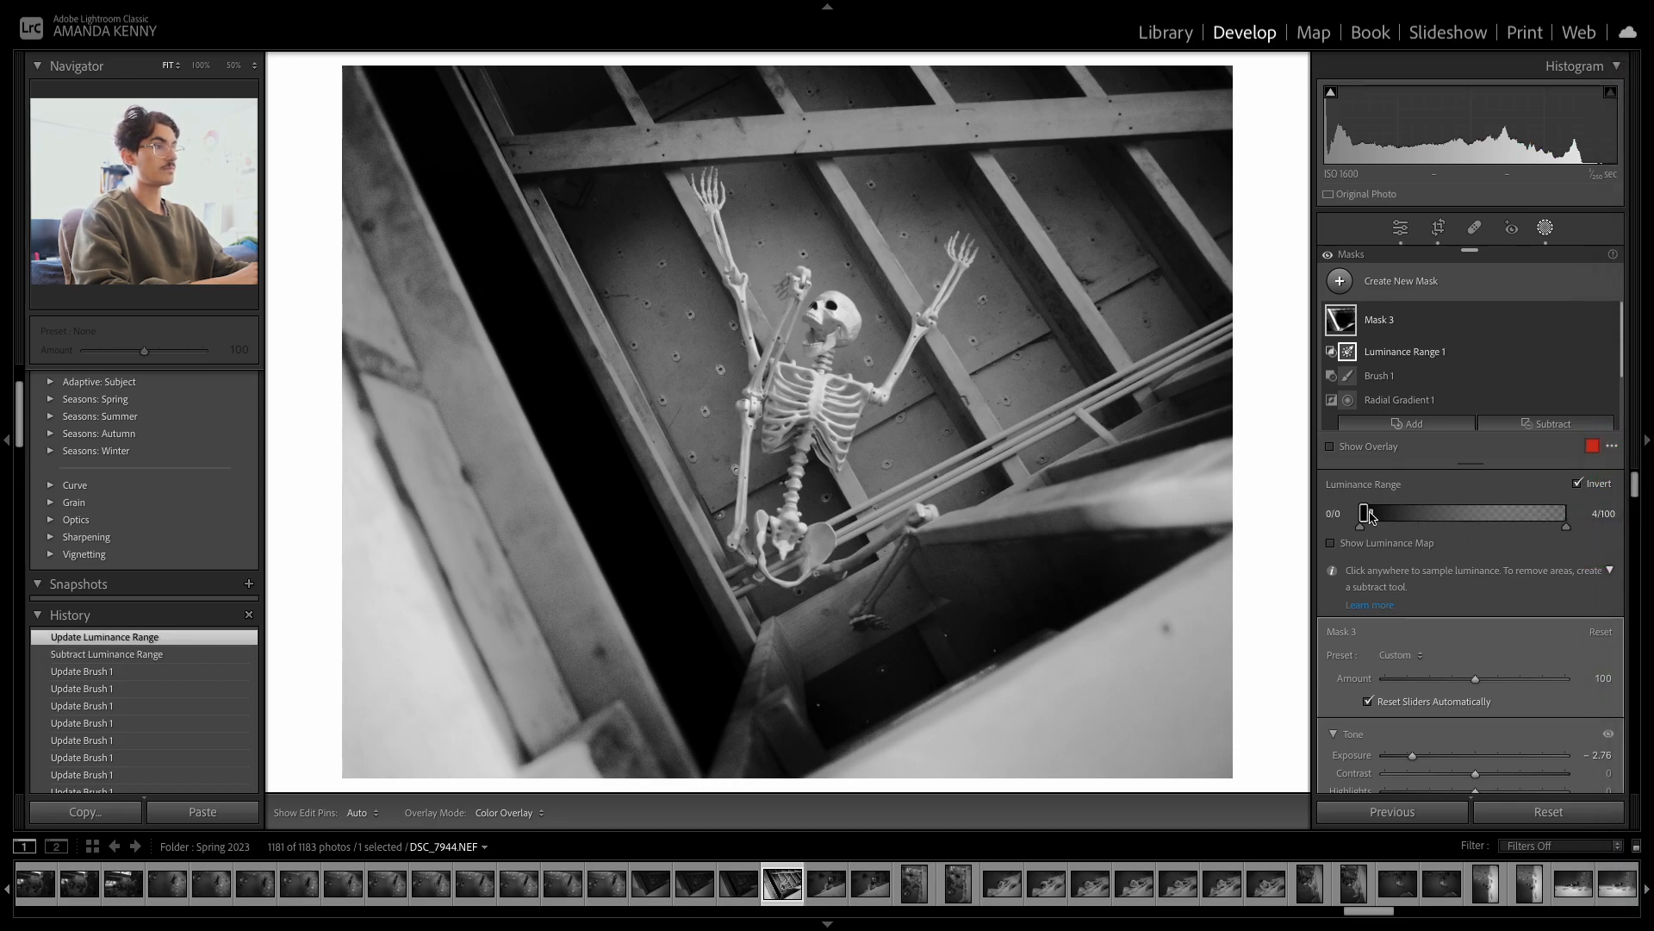
drag(1320, 520, 1308, 520)
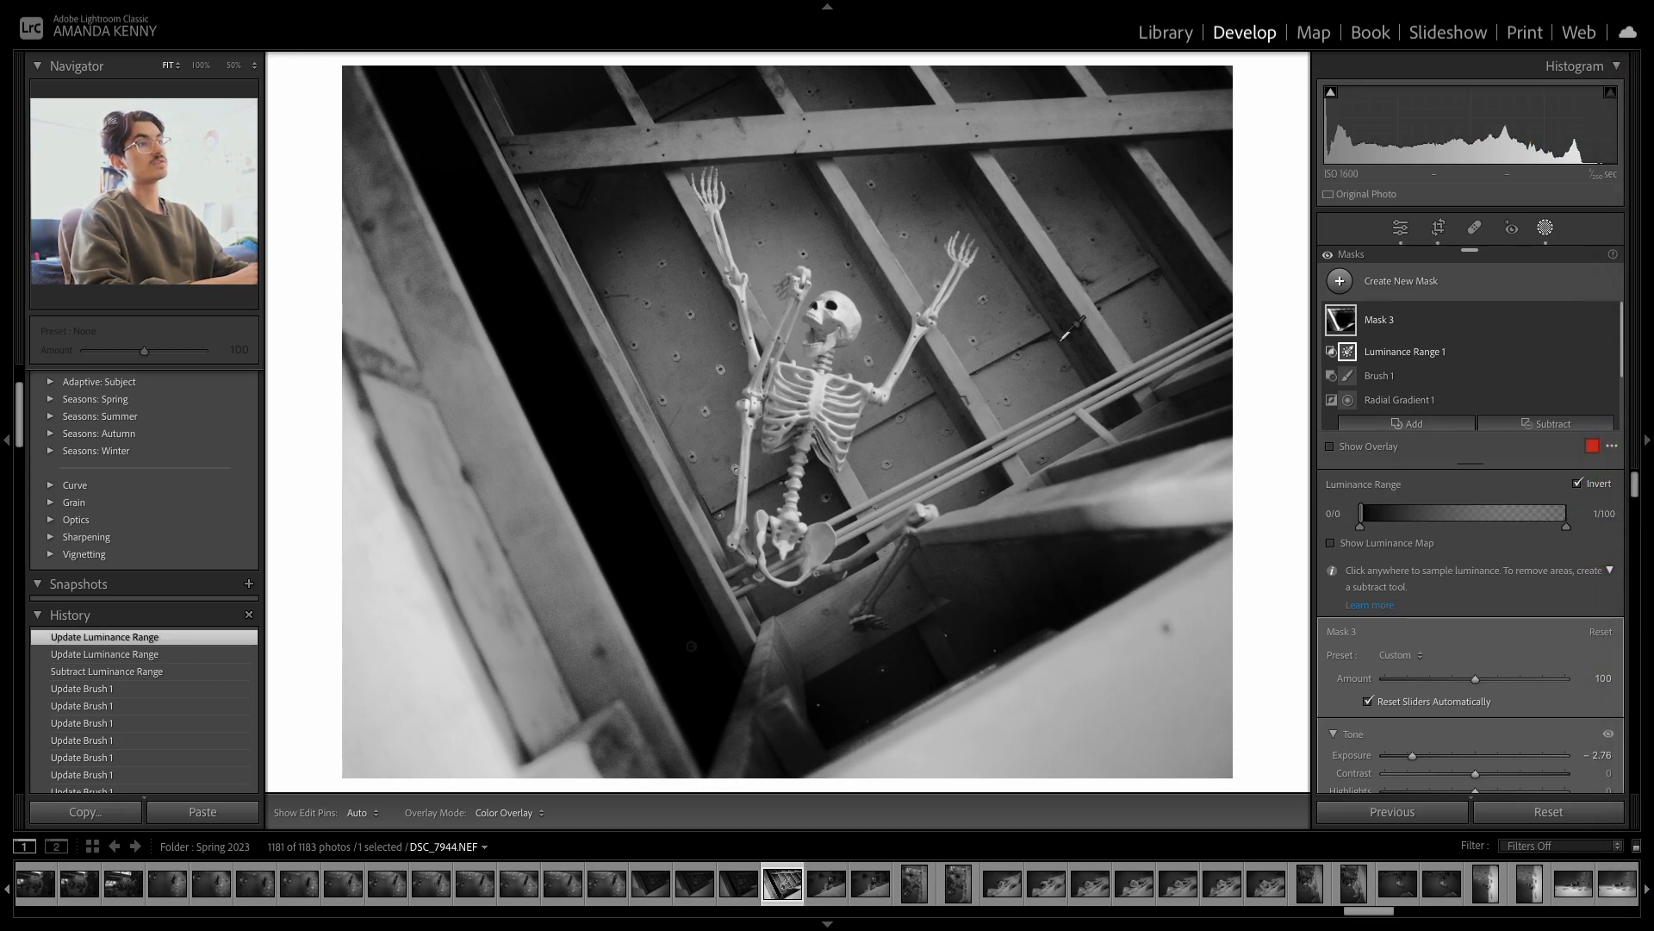
- Inspect the diagonal beam's edge at 100% and compare the photo with and without Luminance Range 1 and Mask 3
click(460, 282)
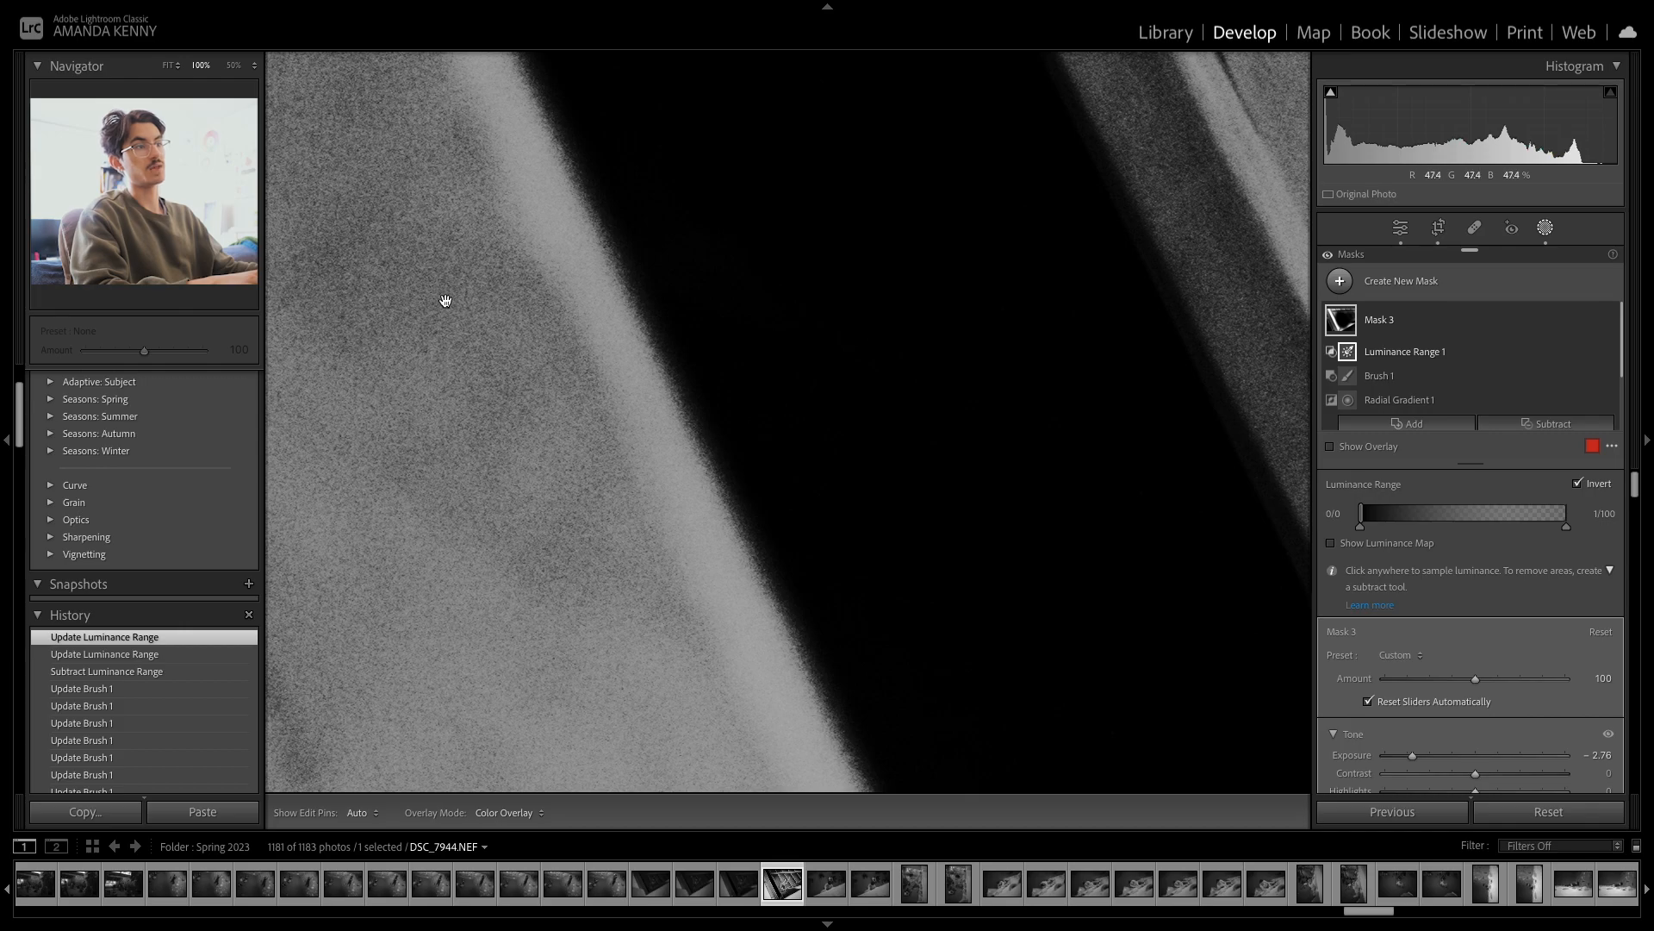
click(446, 301)
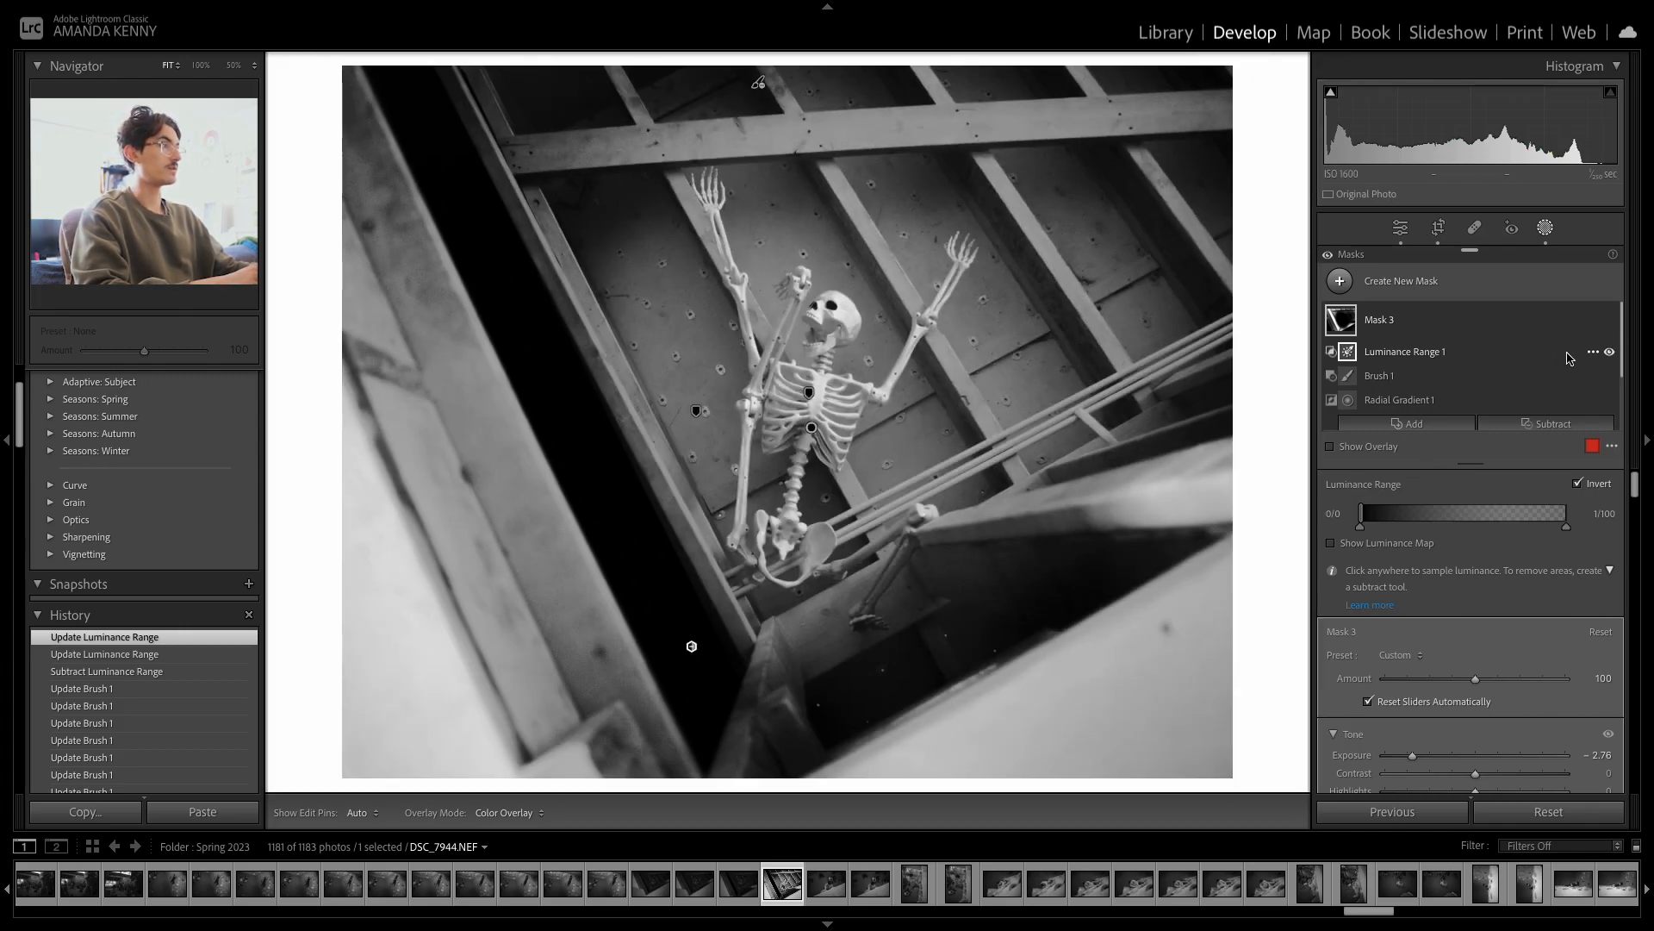
click(1609, 352)
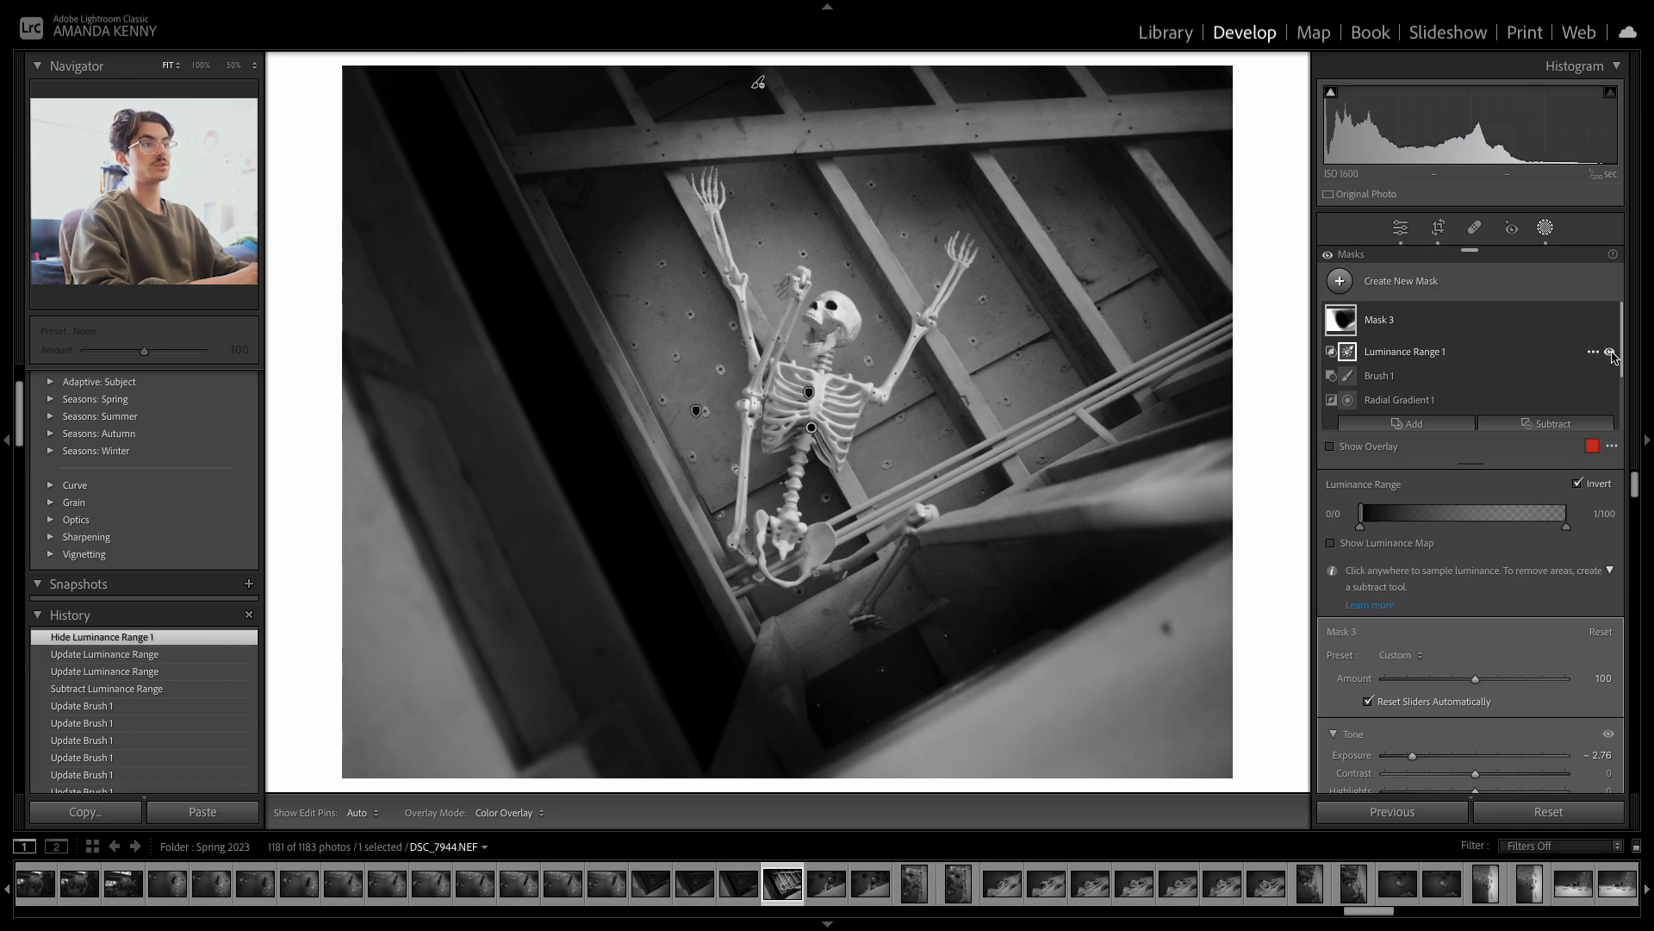
click(1610, 352)
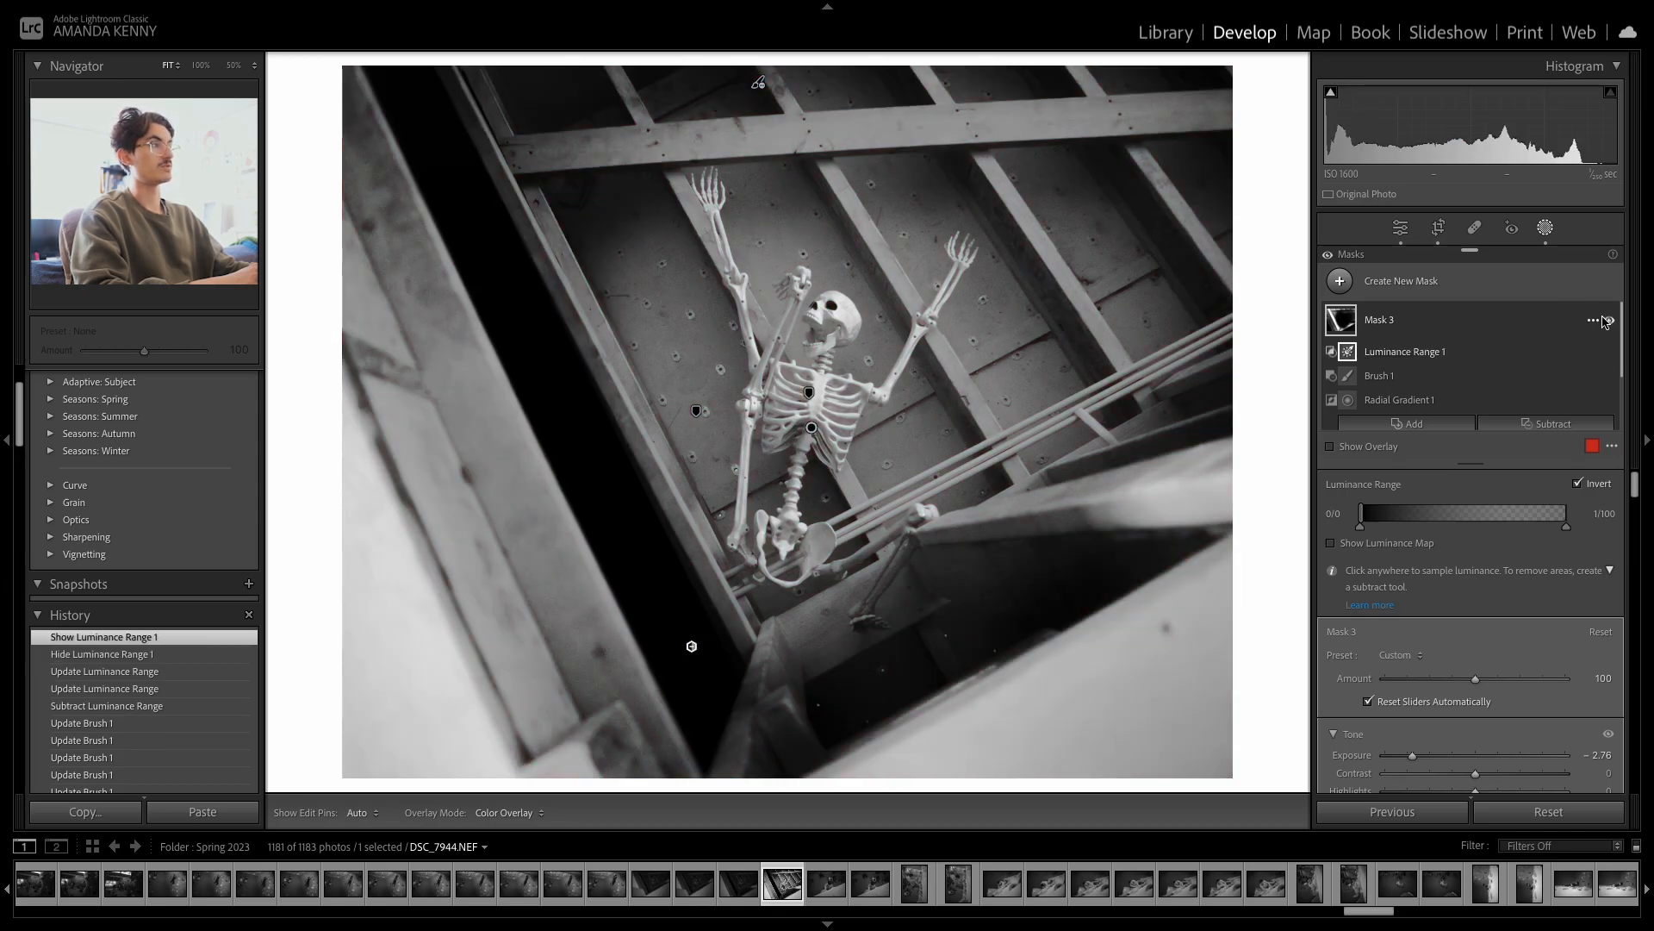
click(1608, 320)
click(1610, 321)
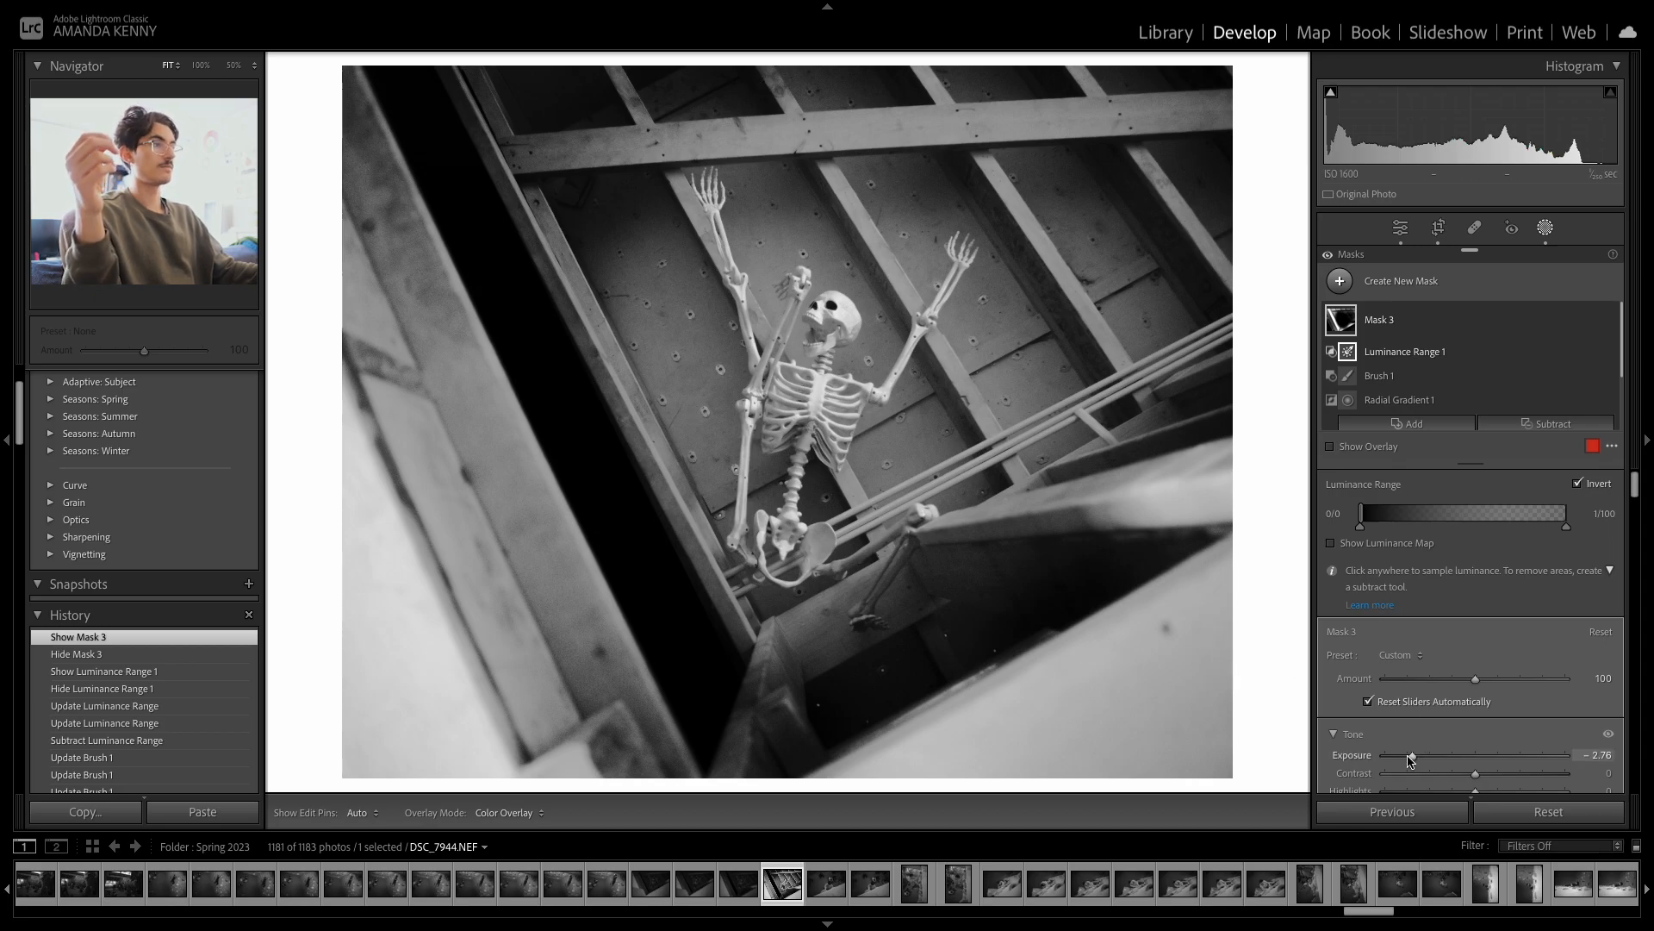
- Set Mask 3's exposure to −0.76 and touch up the upper-left wall boards with Brush 1 at size 10
drag(1422, 756, 1456, 758)
drag(1455, 756, 1458, 756)
click(1379, 376)
scroll(646, 225, down, 11)
mouse_move(631, 208)
mouse_down()
mouse_move(563, 249)
mouse_move(636, 197)
mouse_move(583, 200)
mouse_move(610, 194)
mouse_move(630, 198)
mouse_move(581, 243)
mouse_move(662, 228)
mouse_move(657, 241)
mouse_move(597, 218)
mouse_move(643, 189)
mouse_move(591, 223)
mouse_move(692, 253)
mouse_move(661, 306)
mouse_up()
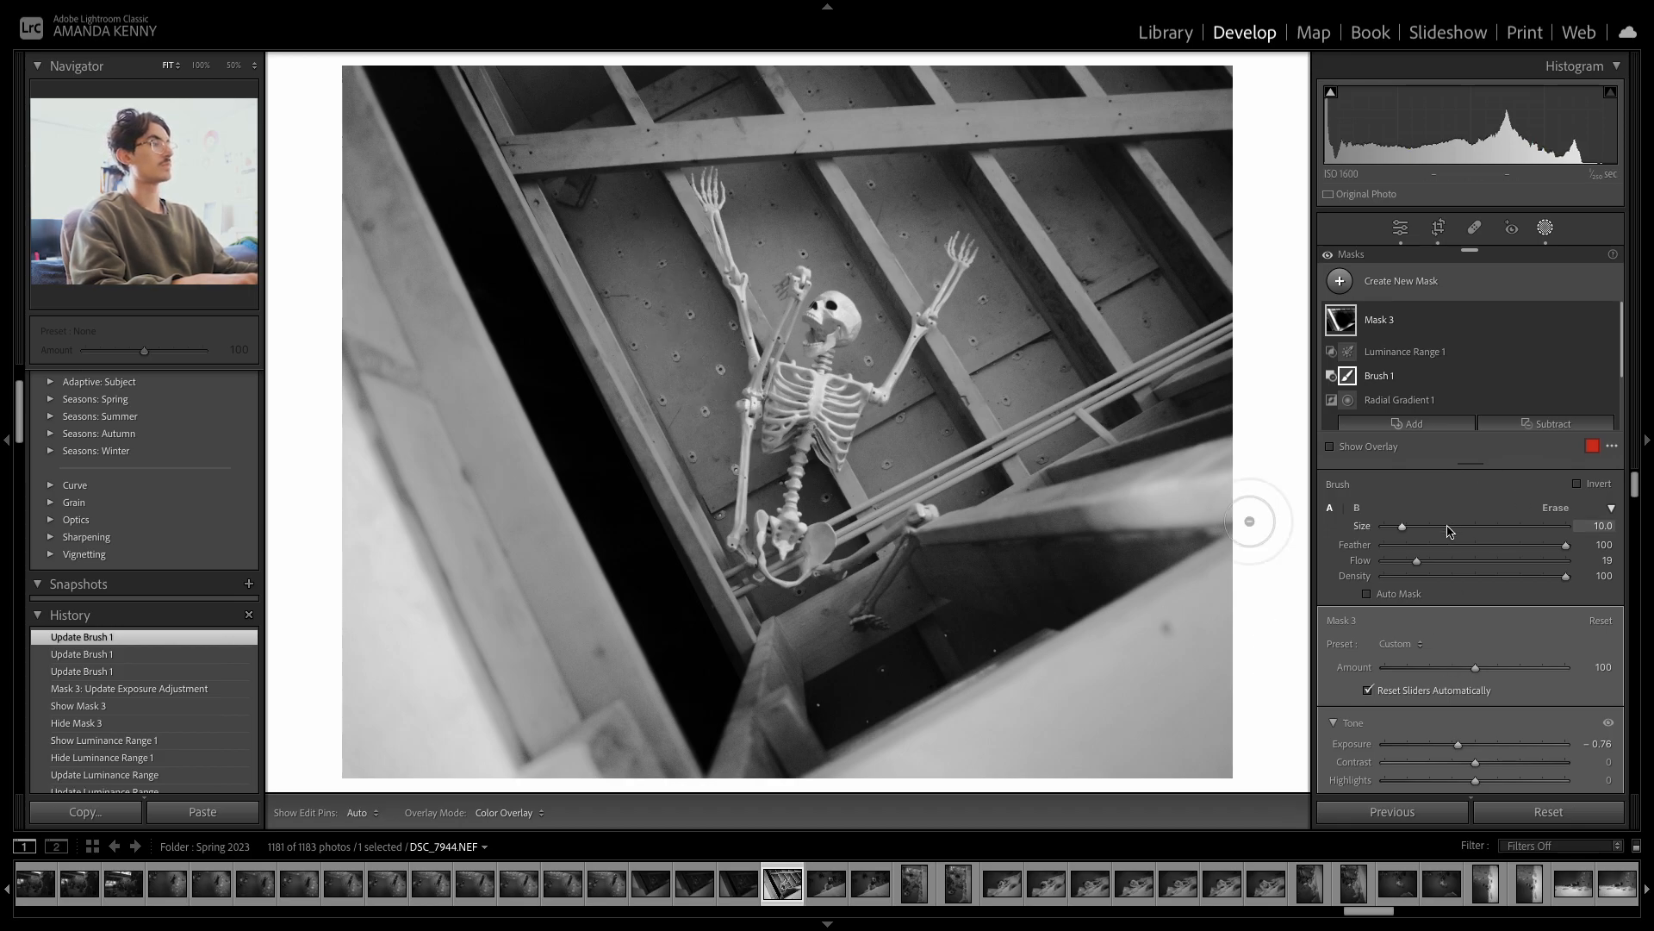
- Set Mask 3's exposure to −2.55 and collapse its list of components
drag(1458, 745, 1427, 752)
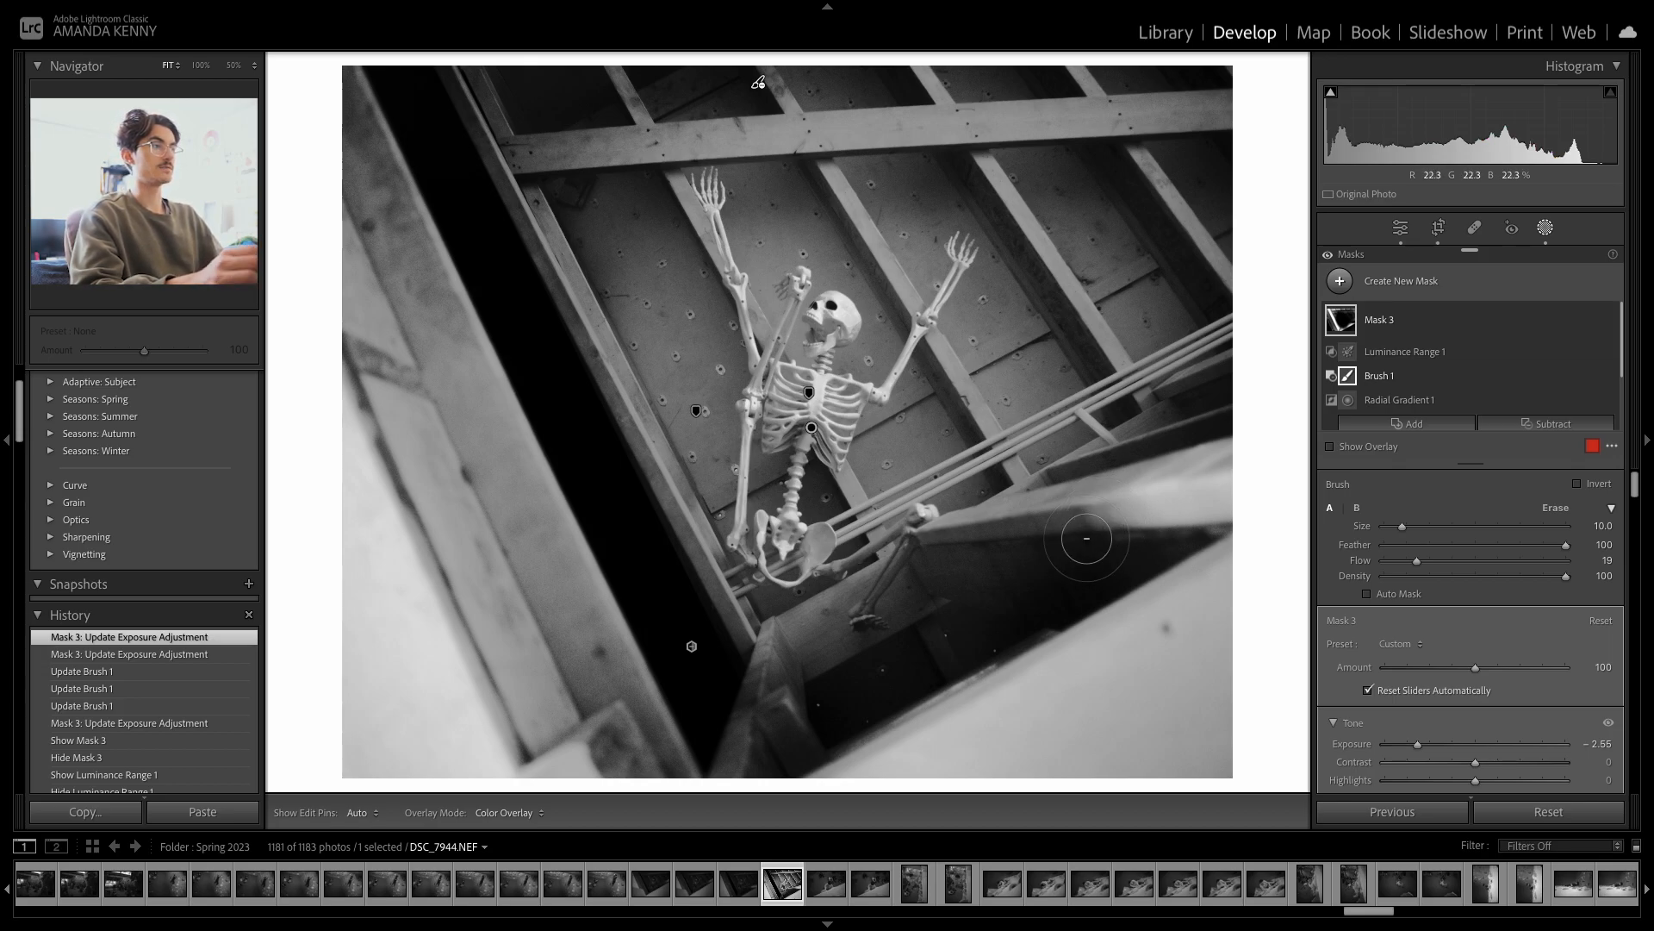
scroll(1379, 422, down, 1)
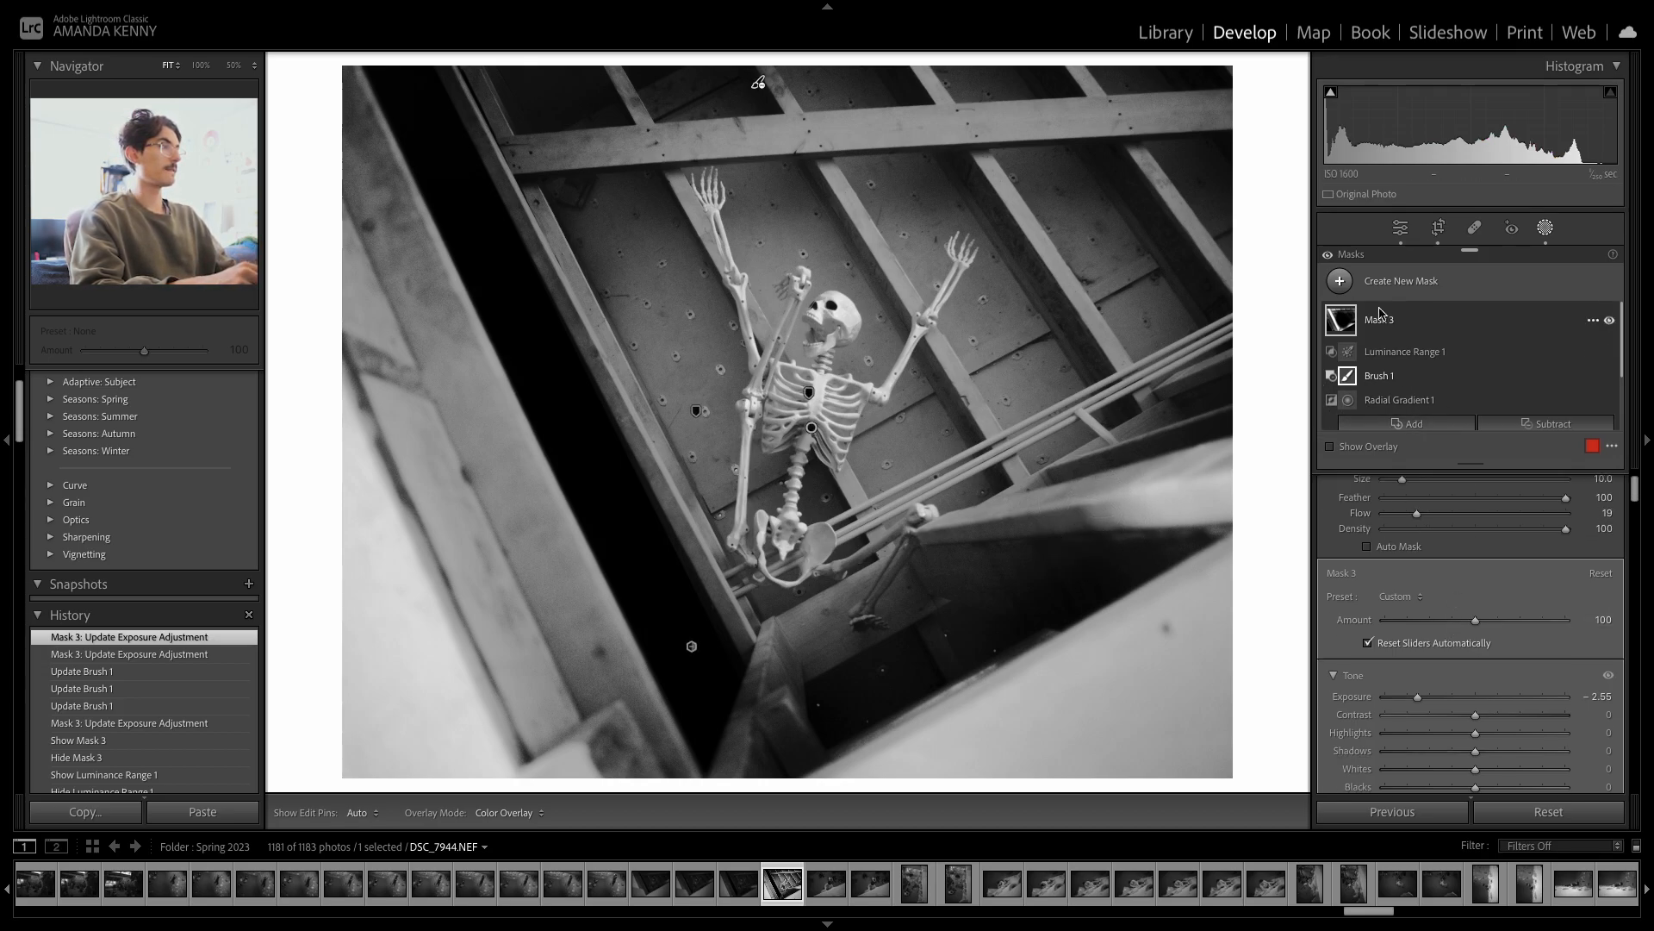
click(1509, 326)
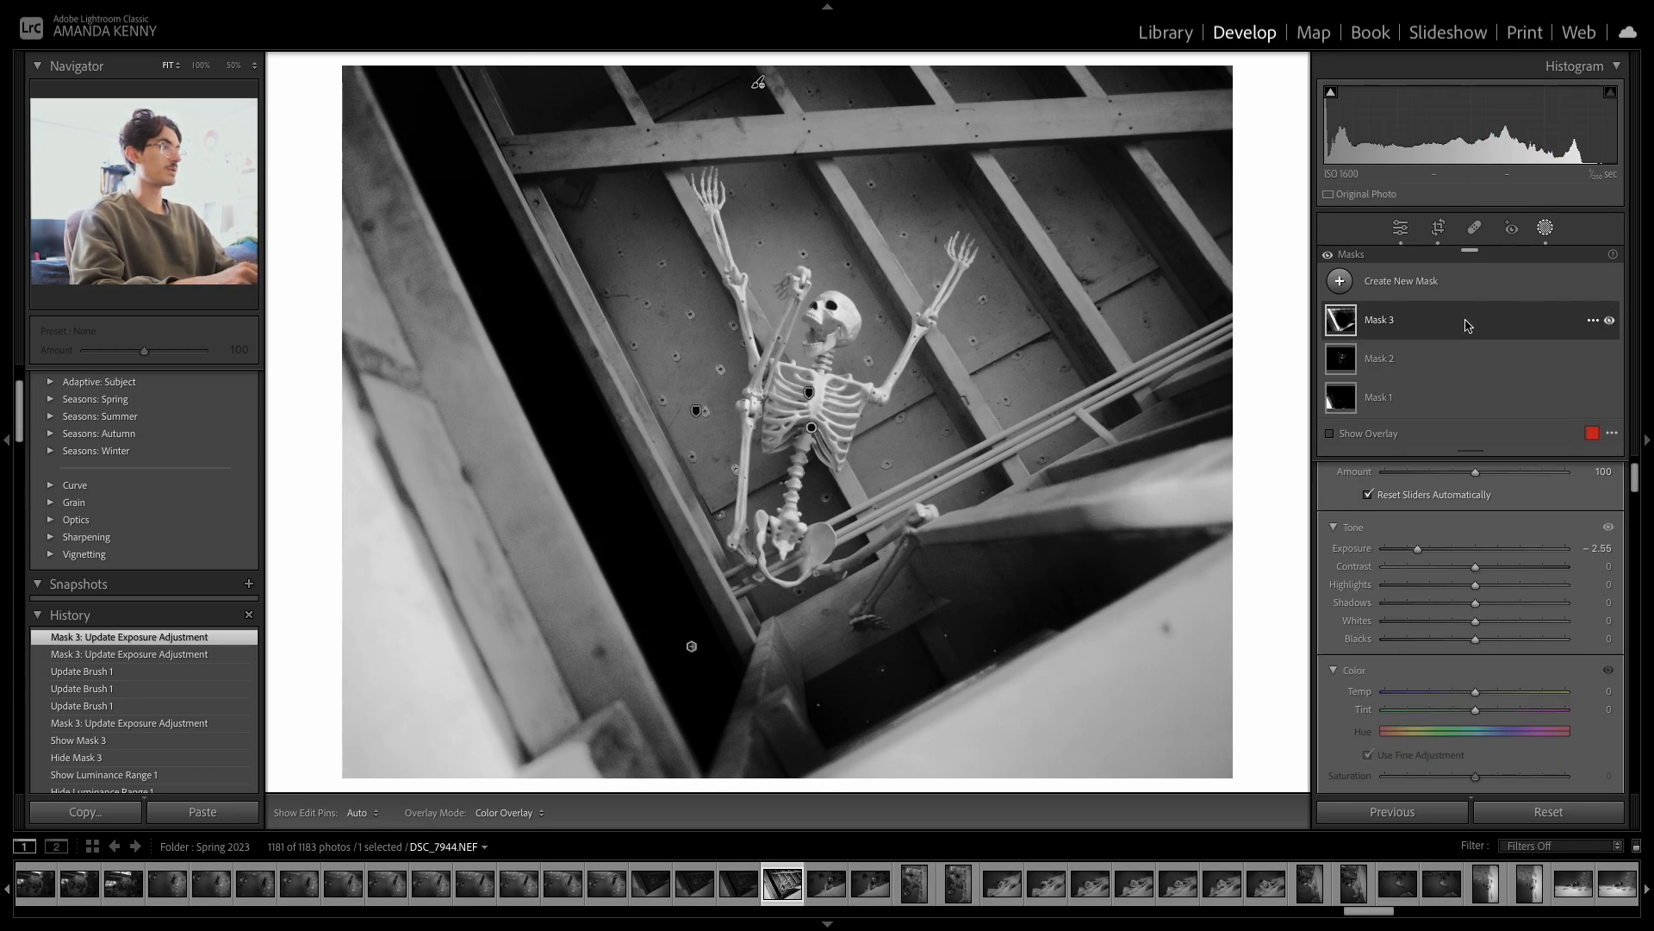
- Reset Mask 2's exposure to 0 and brighten the skeleton with Highlights 100 and Whites 16
click(1394, 371)
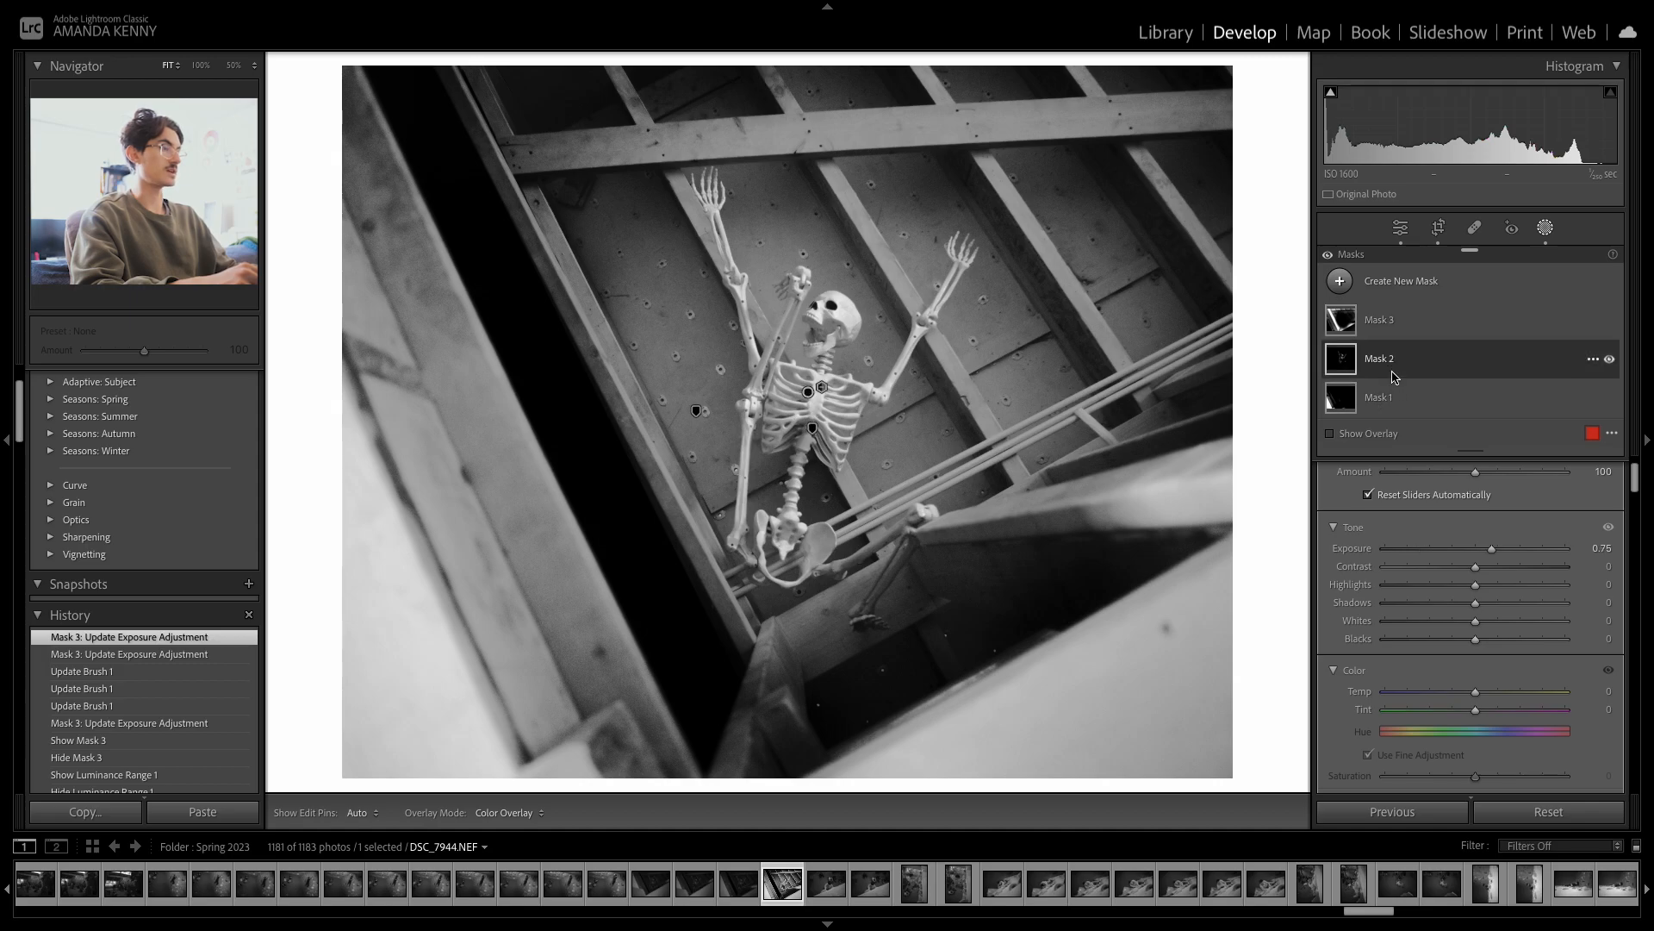
double_click(1484, 549)
drag(1481, 590, 1572, 590)
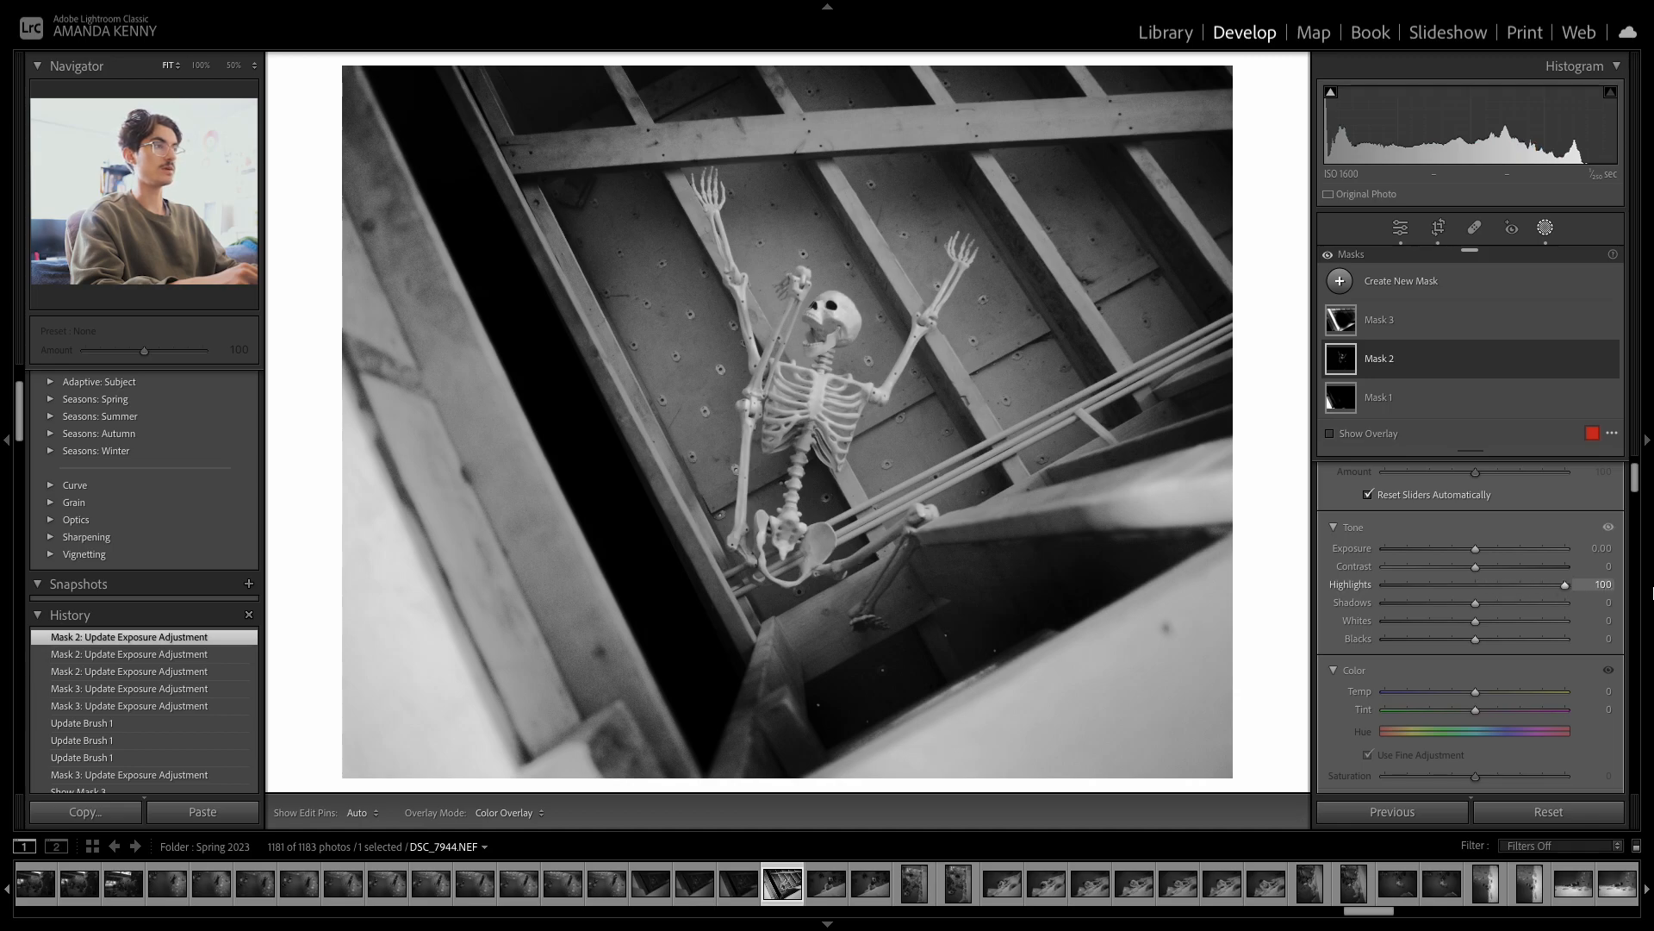
click(840, 312)
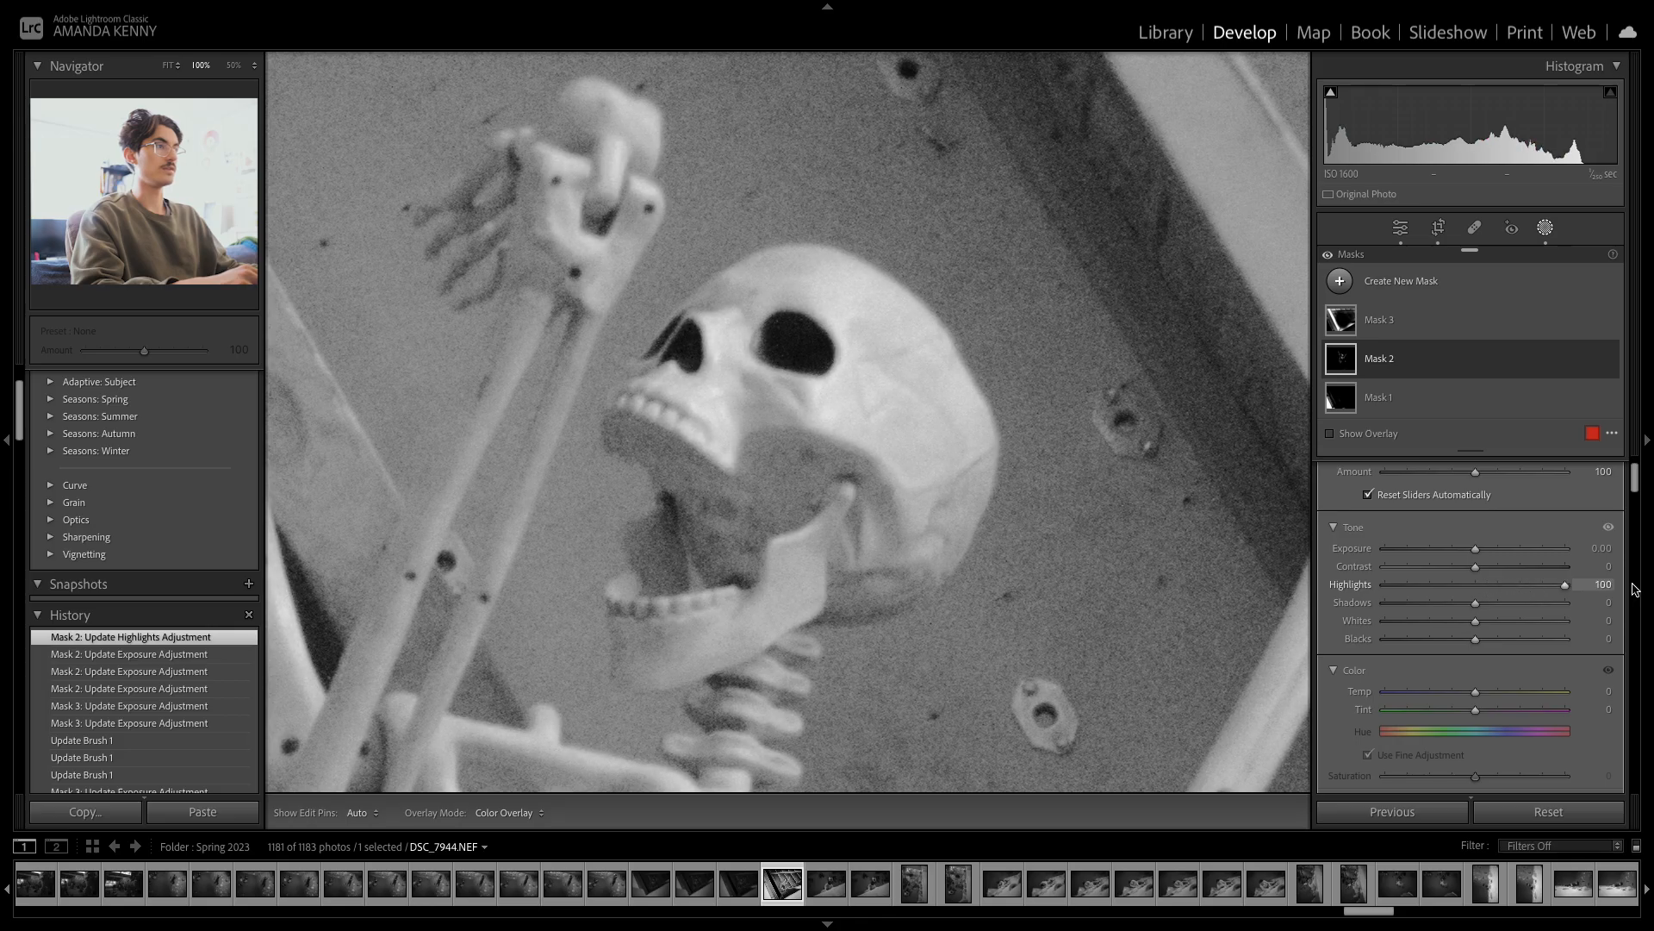
mouse_move(1477, 625)
mouse_down()
mouse_move(1647, 626)
mouse_move(1490, 616)
mouse_up()
key(z)
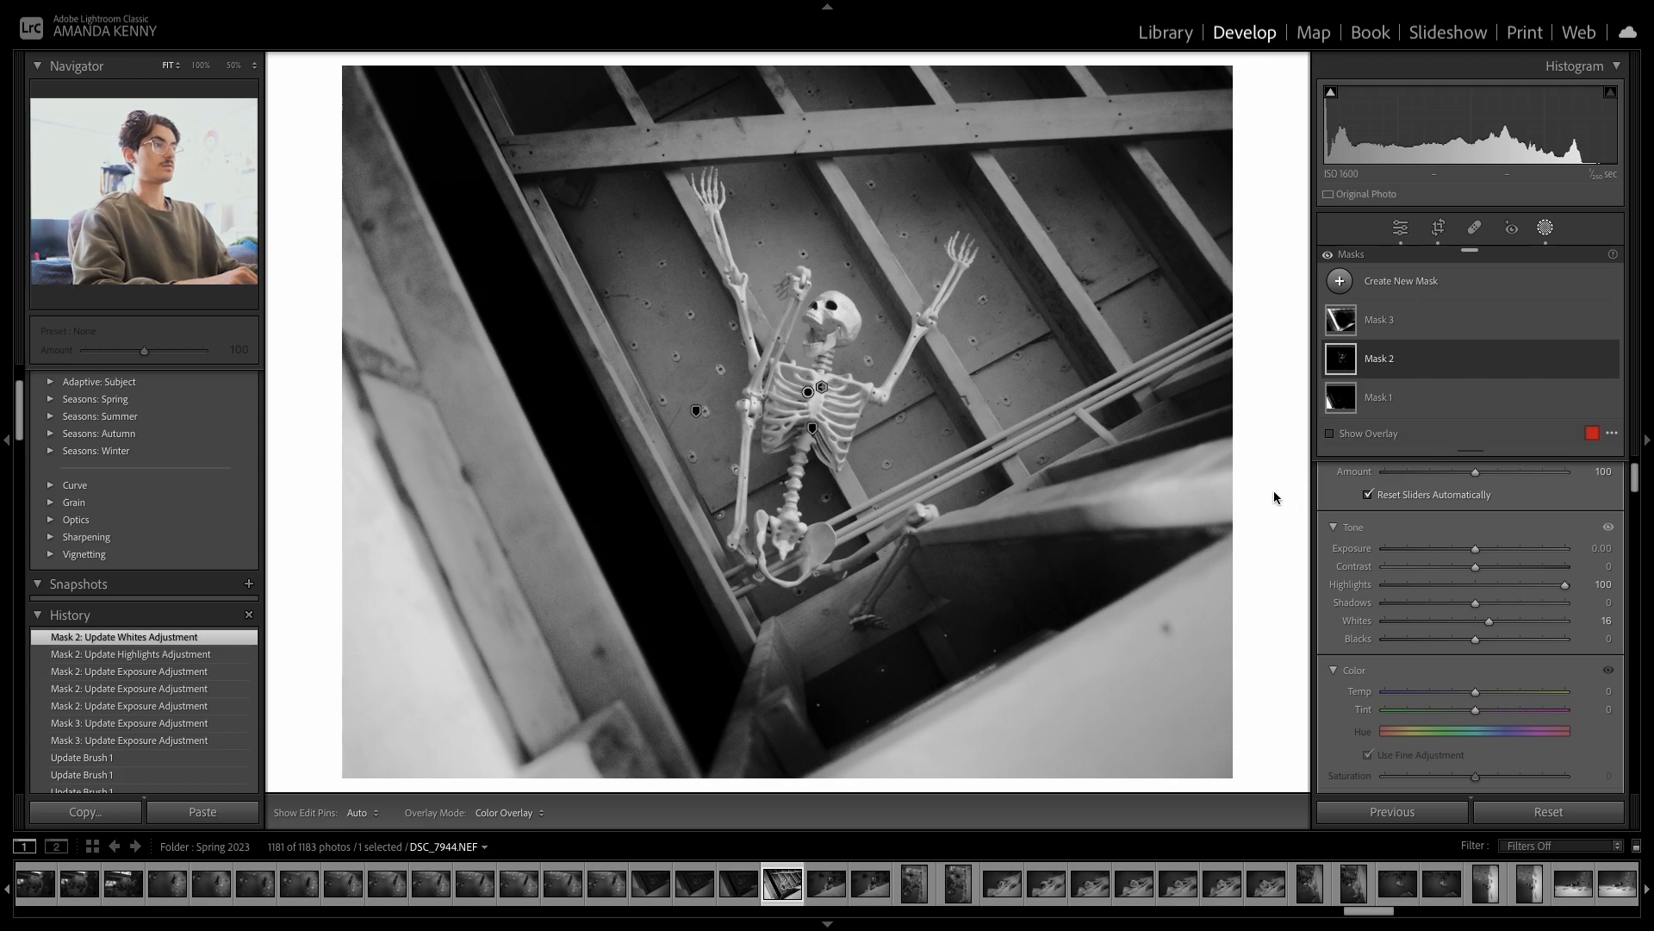
- Leave masking and compare the edited skeleton photo with its unedited version
key(shift+w)
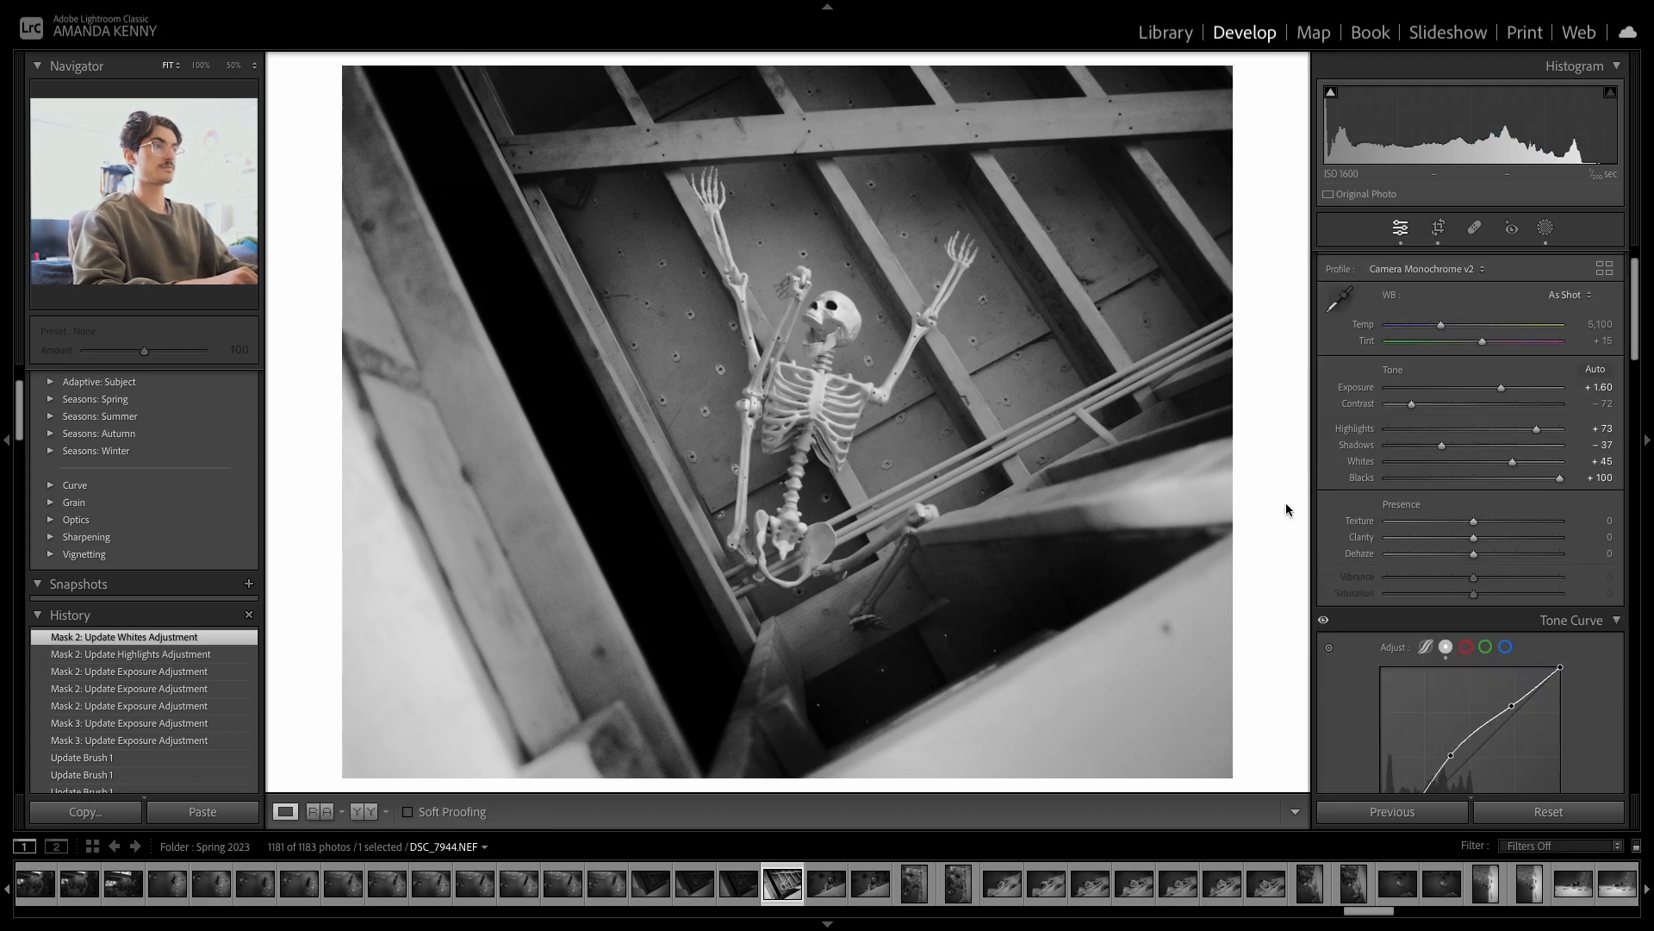
key(backslash)
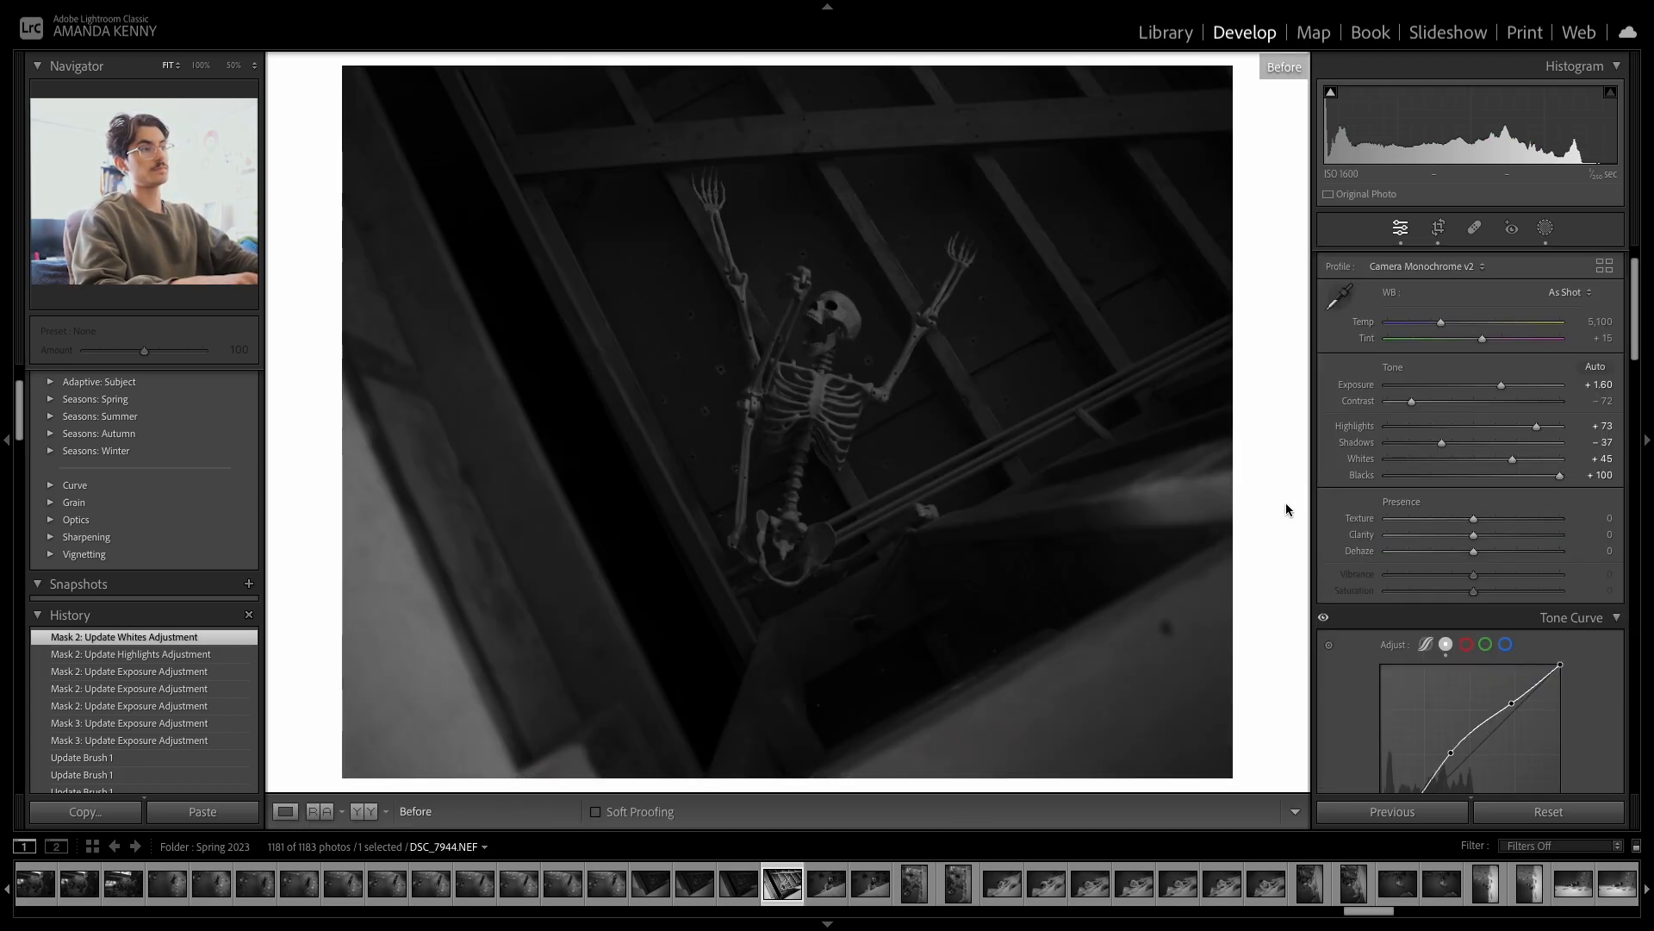
key(backslash)
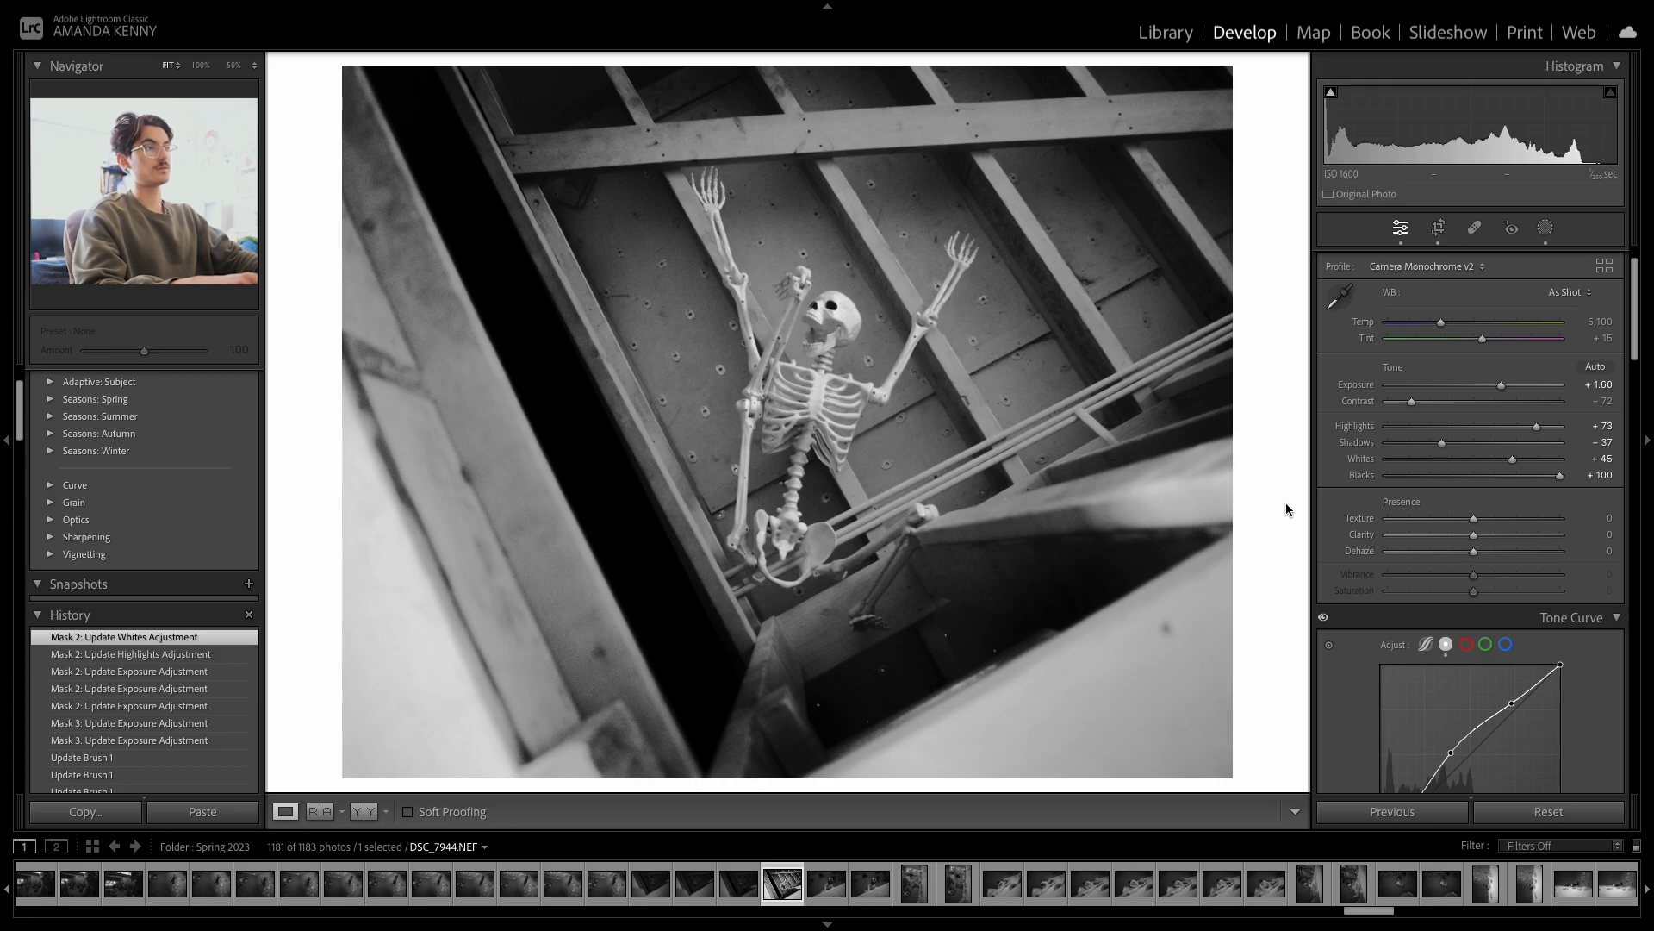
key(backslash)
key(backslash)
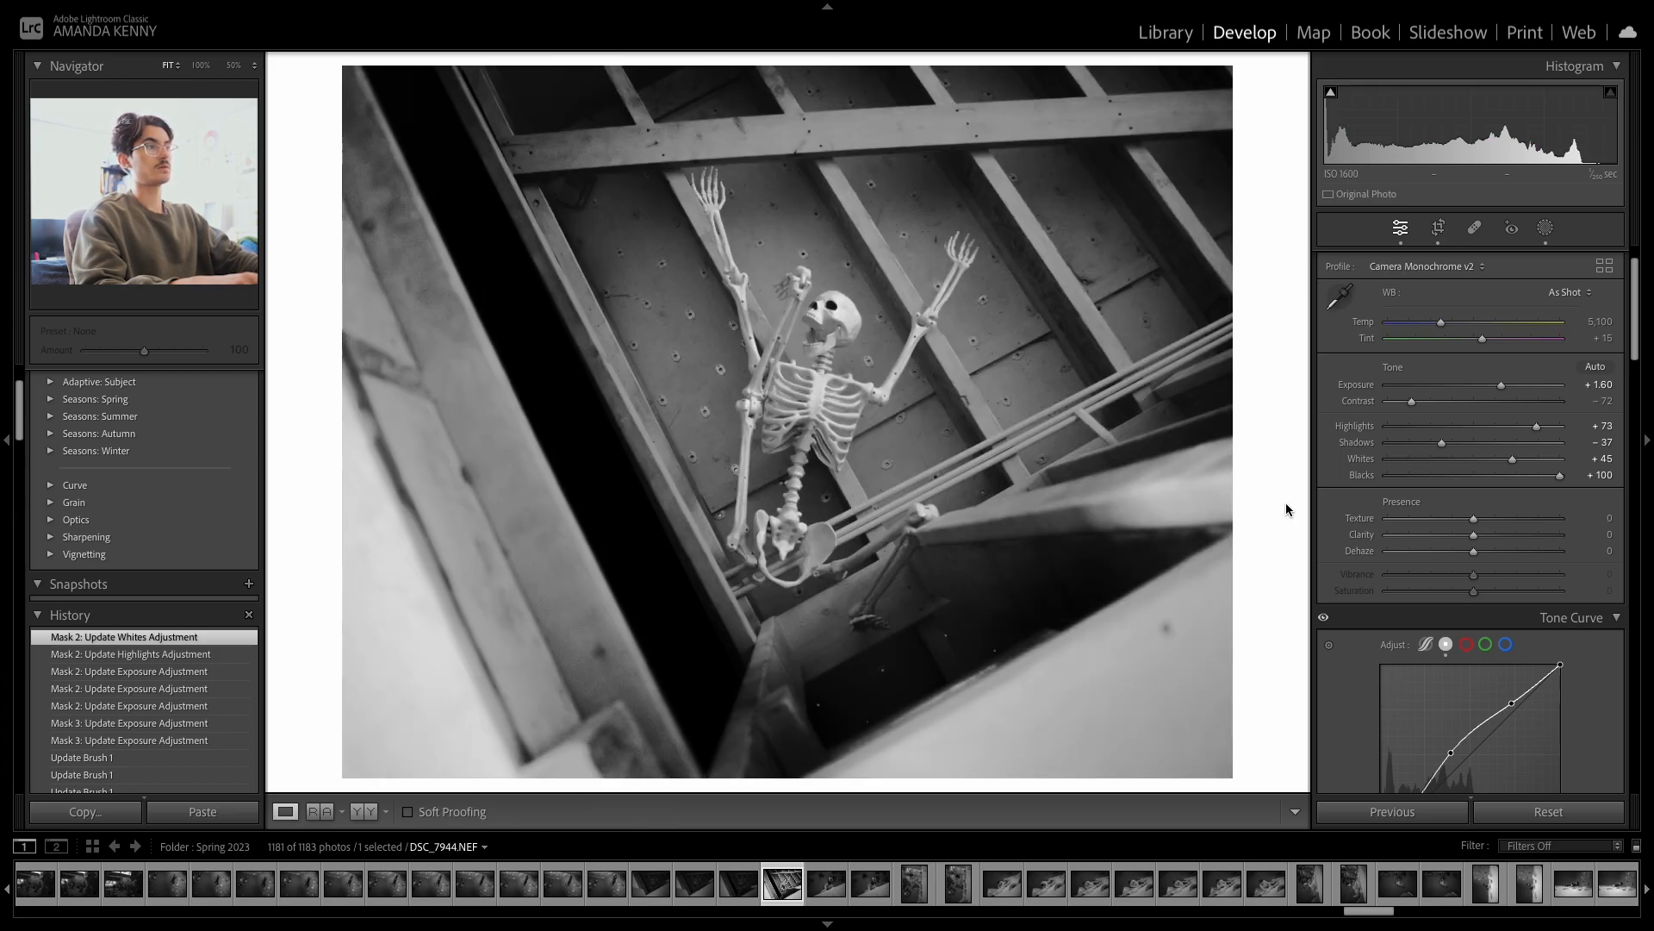